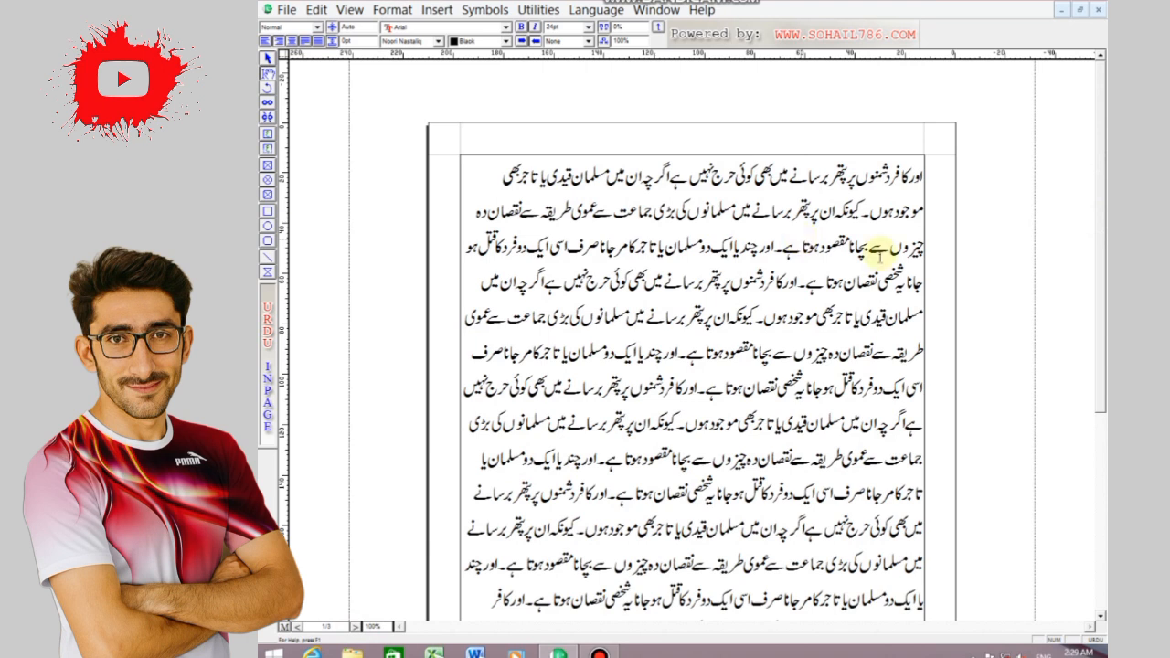
Select all the Urdu text in the document and copy it
key(ctrl+a)
right_click(707, 223)
click(740, 311)
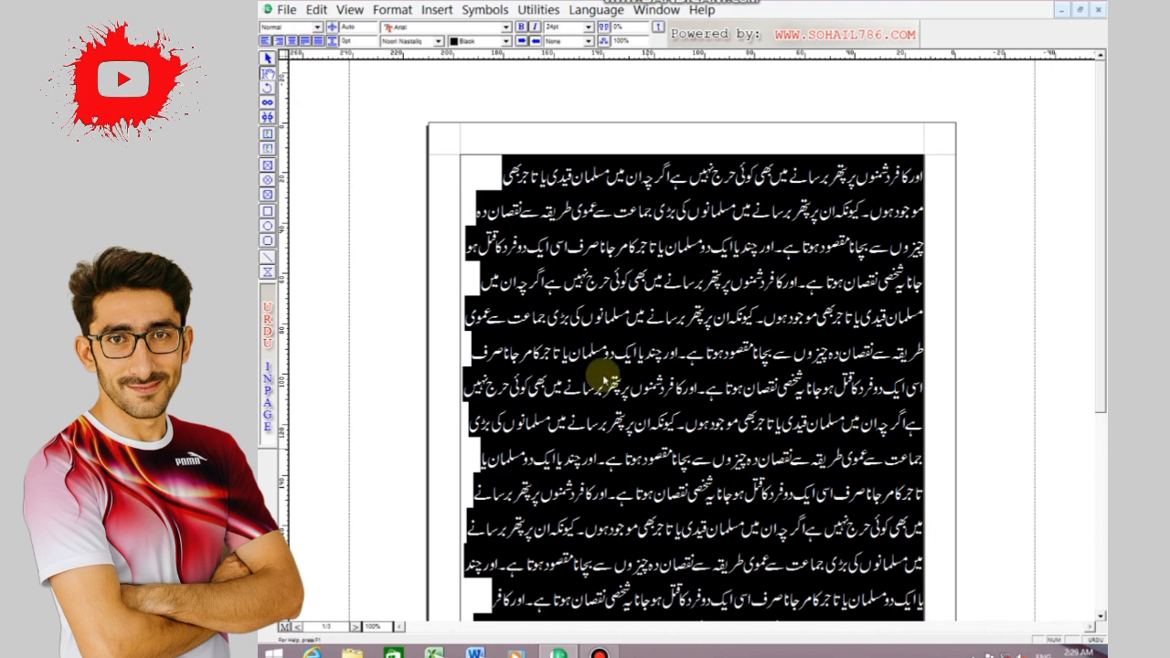
Start a new document and set its page size to A5 148x210mm
click(286, 10)
click(311, 30)
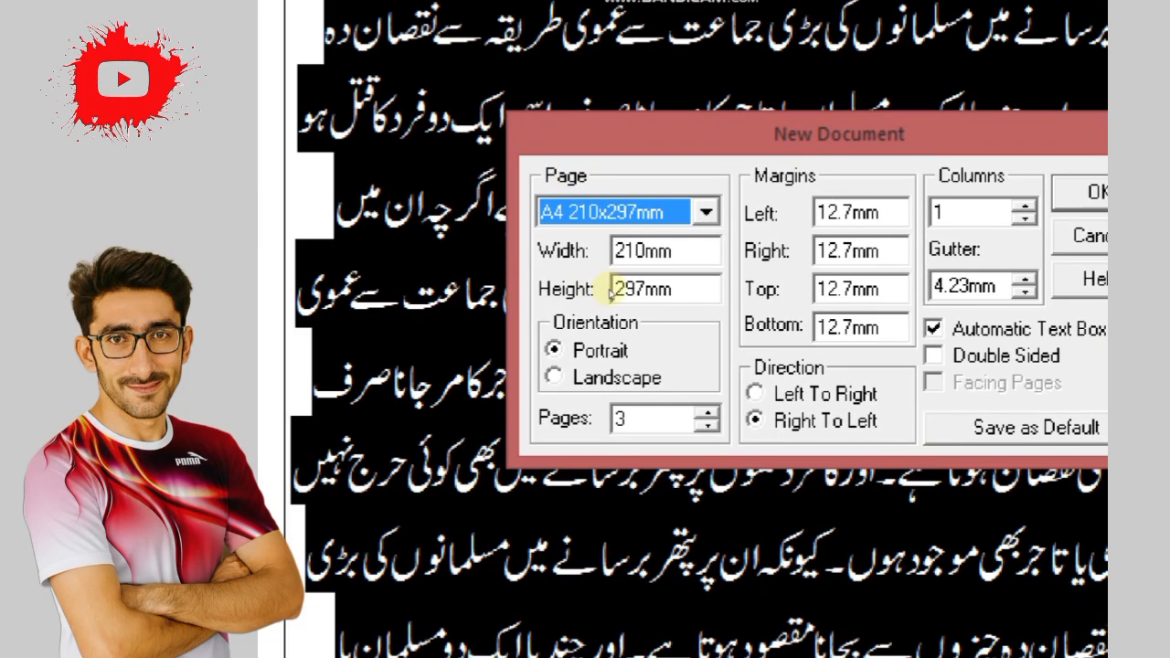
click(461, 172)
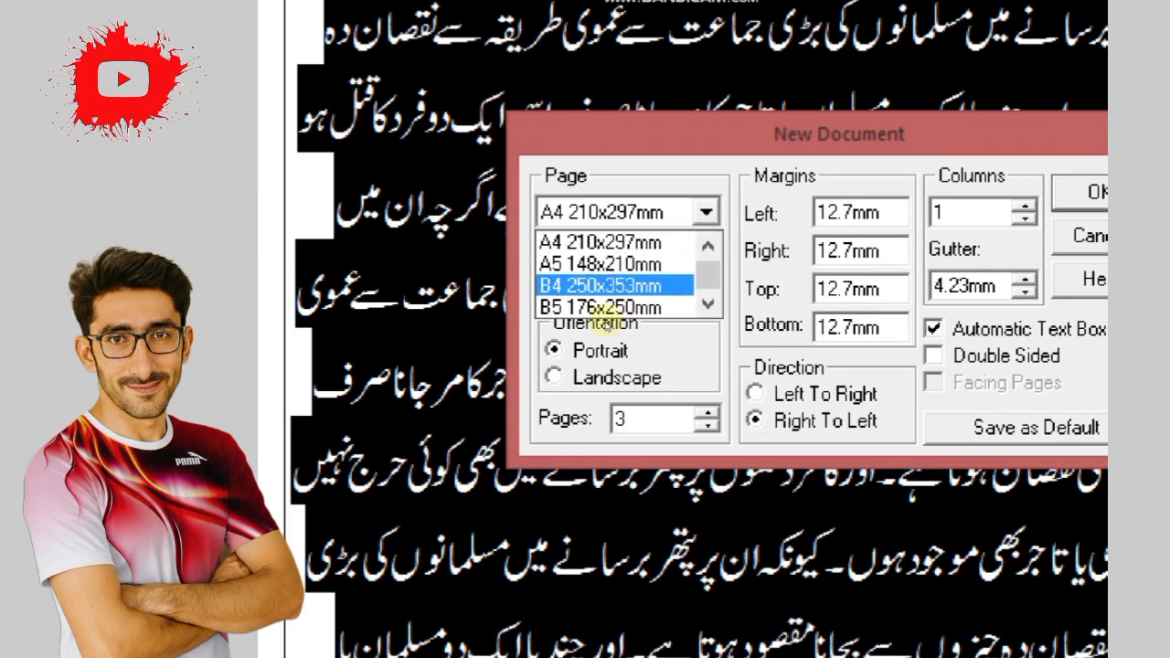
click(607, 263)
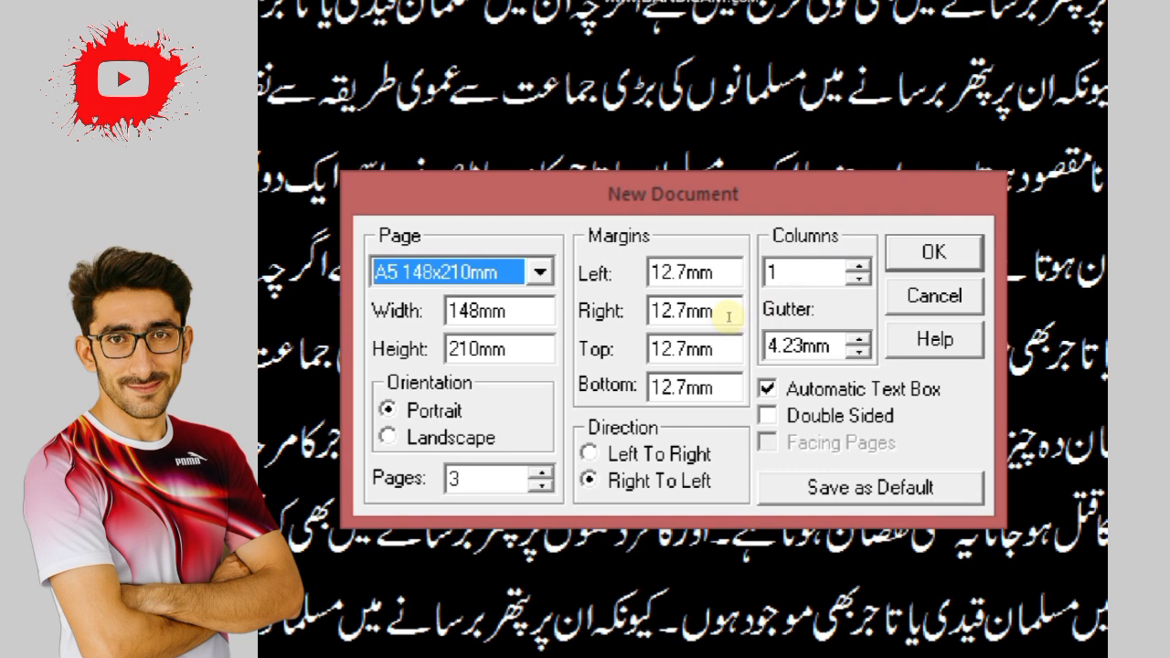
Set the new document's left, right, top and bottom margins to 1 mm each
click(687, 272)
key(BackSpace)
key(BackSpace)
key(BackSpace)
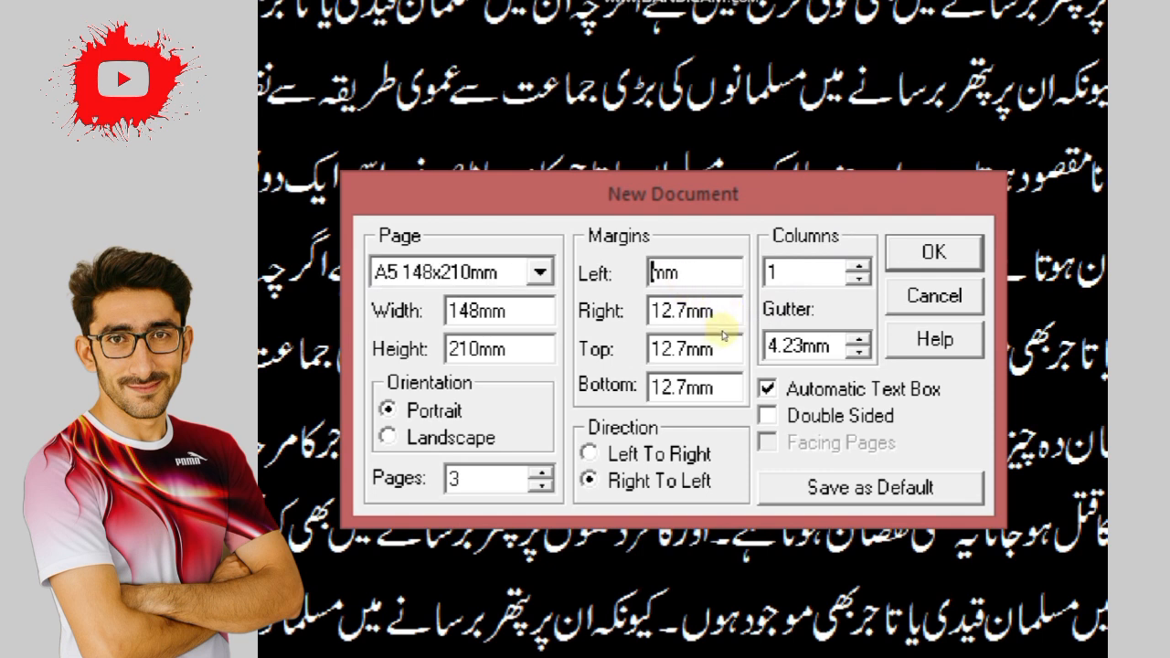
text(1)
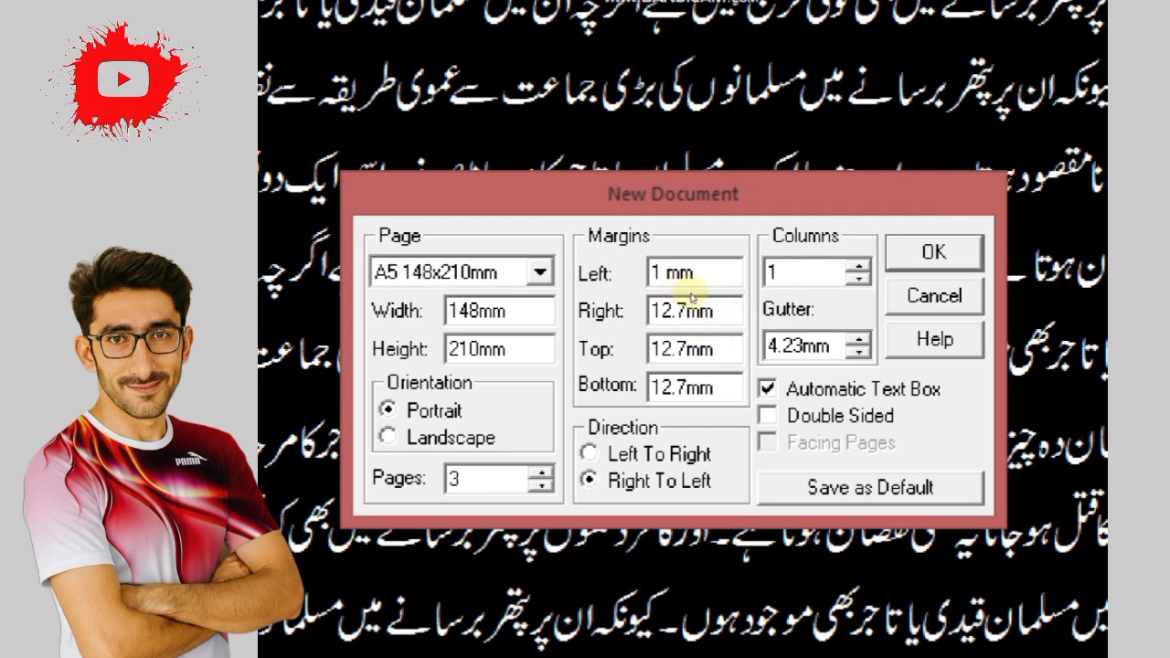
drag(679, 311, 654, 311)
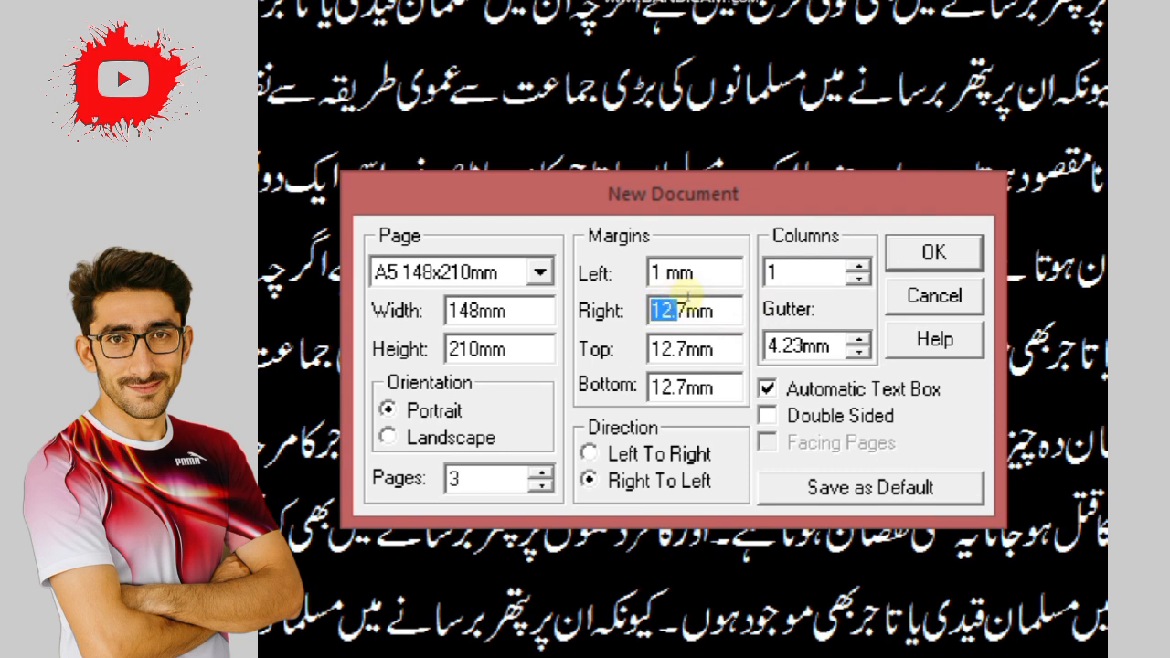
click(680, 309)
key(Delete)
key(BackSpace)
key(BackSpace)
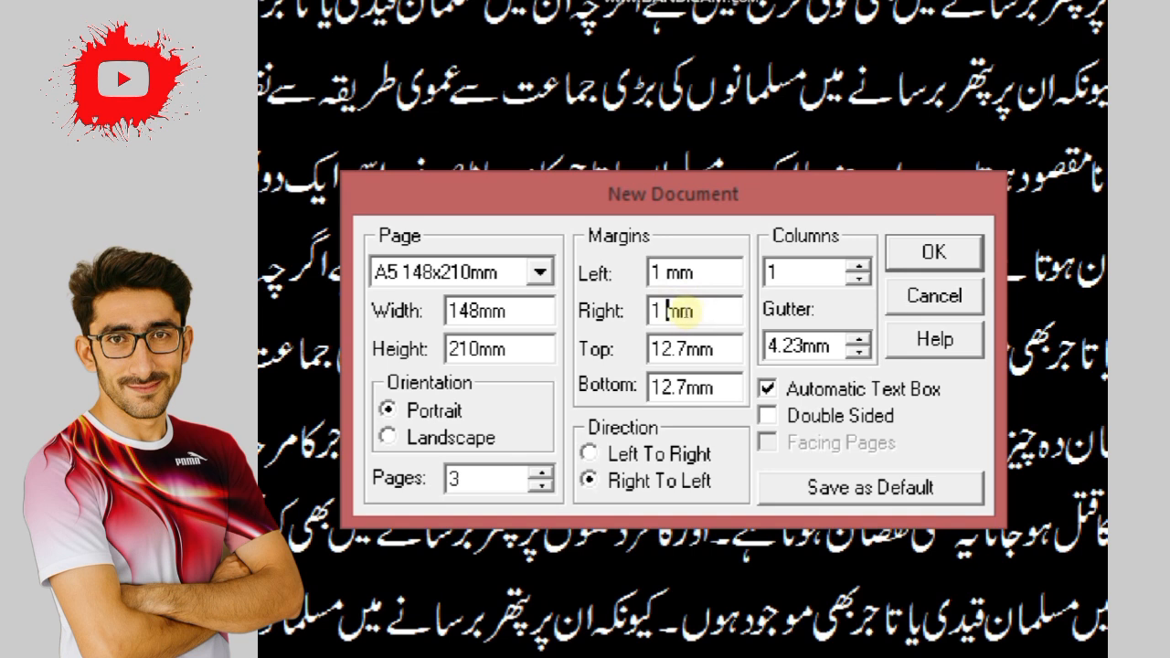
click(684, 349)
key(BackSpace)
key(BackSpace)
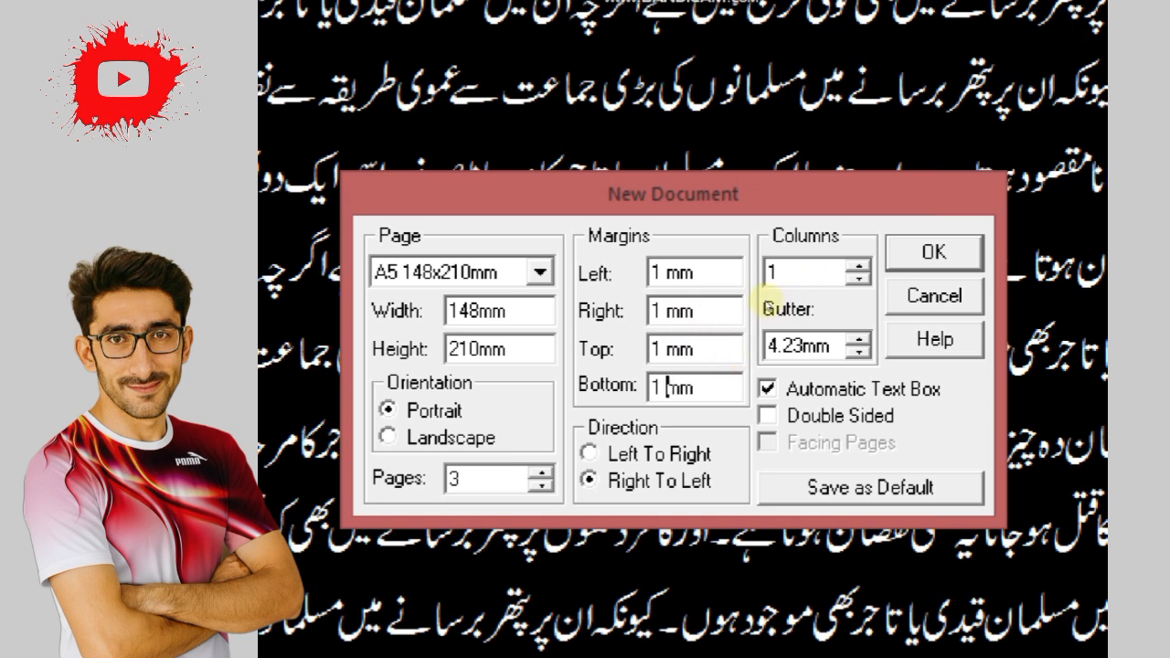
Set the new document to 3 columns and 4 pages, and create it
click(756, 280)
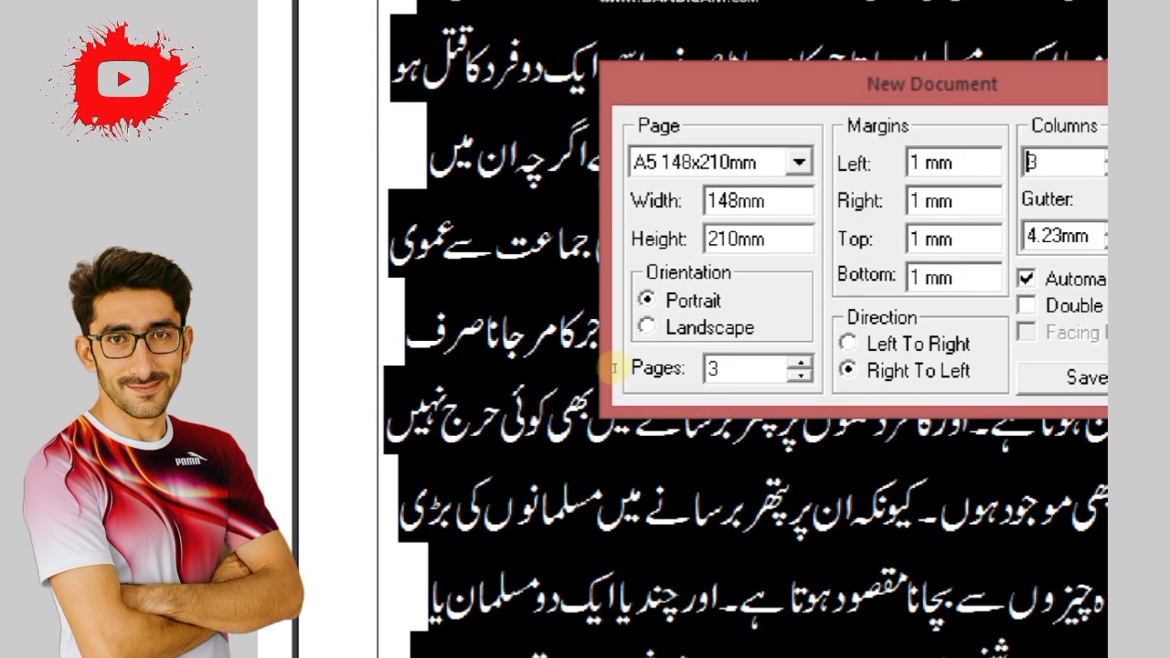
click(541, 472)
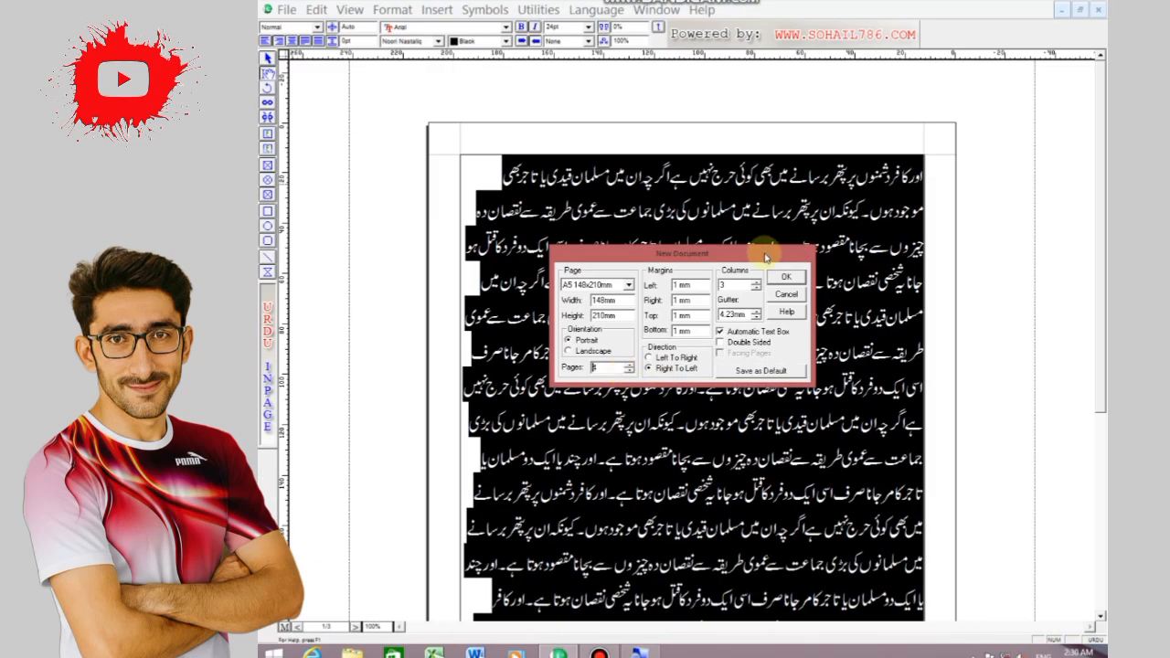
click(786, 276)
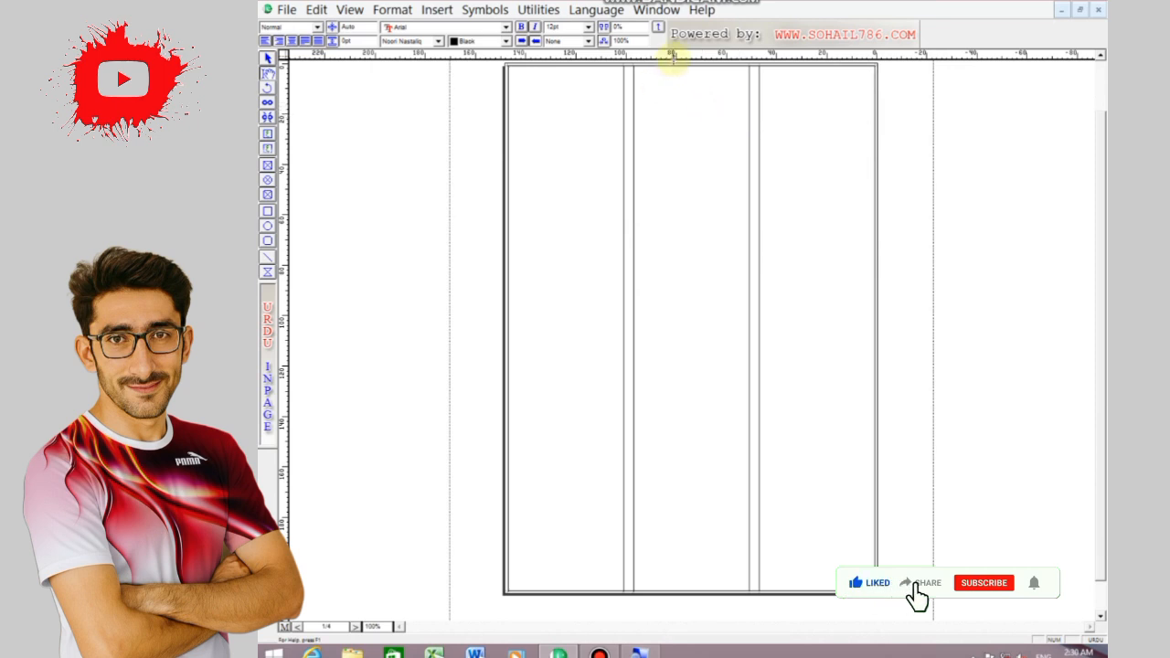
Paste the copied Urdu text into the three-column layout and check how it flows across the following pages
right_click(862, 72)
click(901, 141)
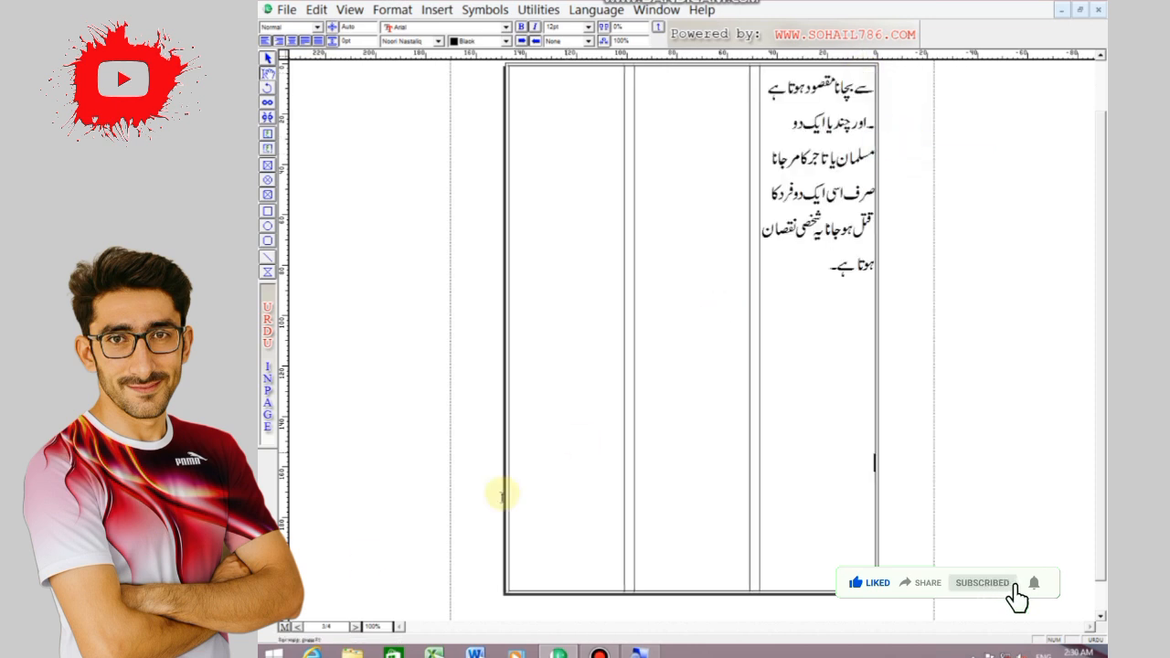
click(356, 627)
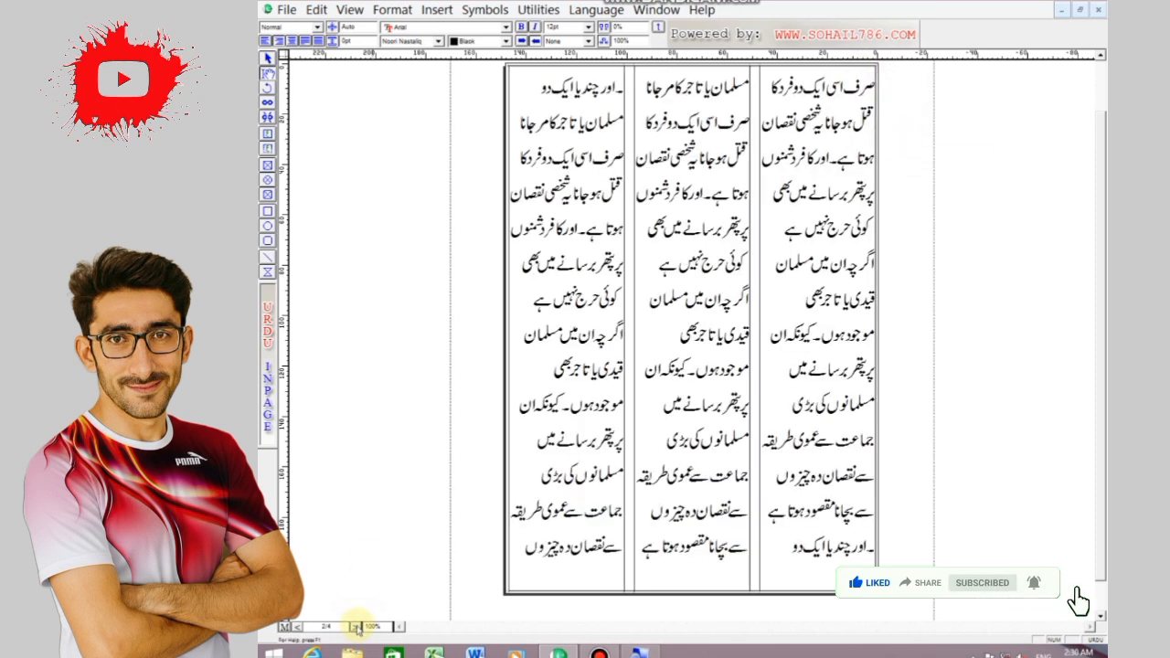
click(357, 626)
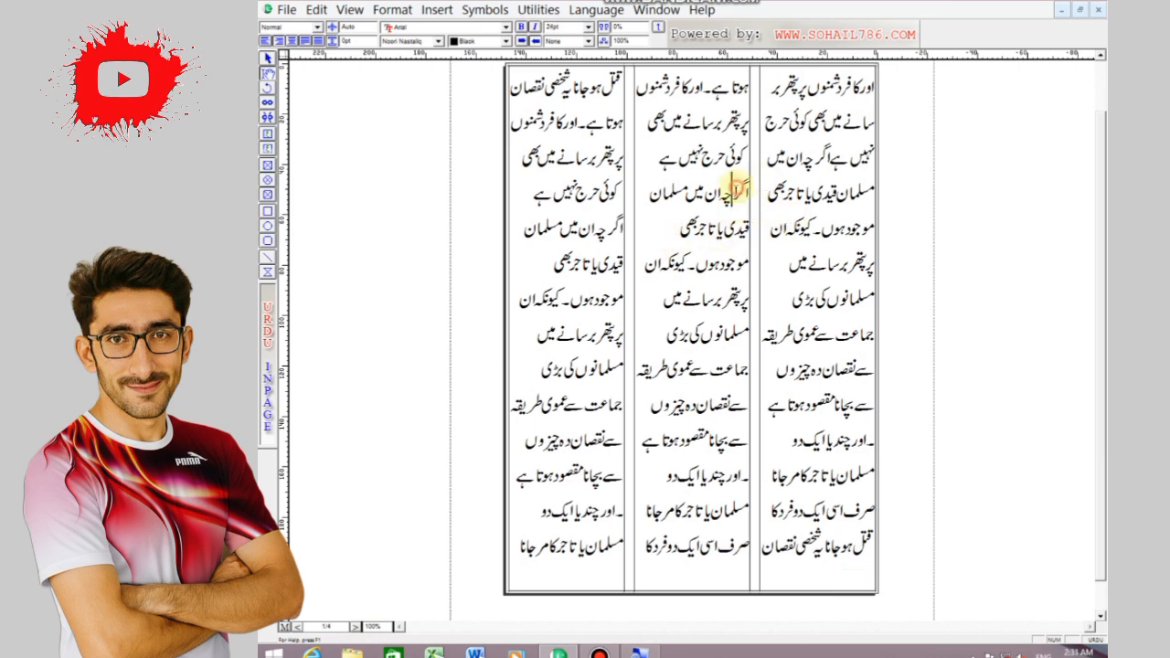
Set all the column text to 18pt and justify it
key(ctrl+a)
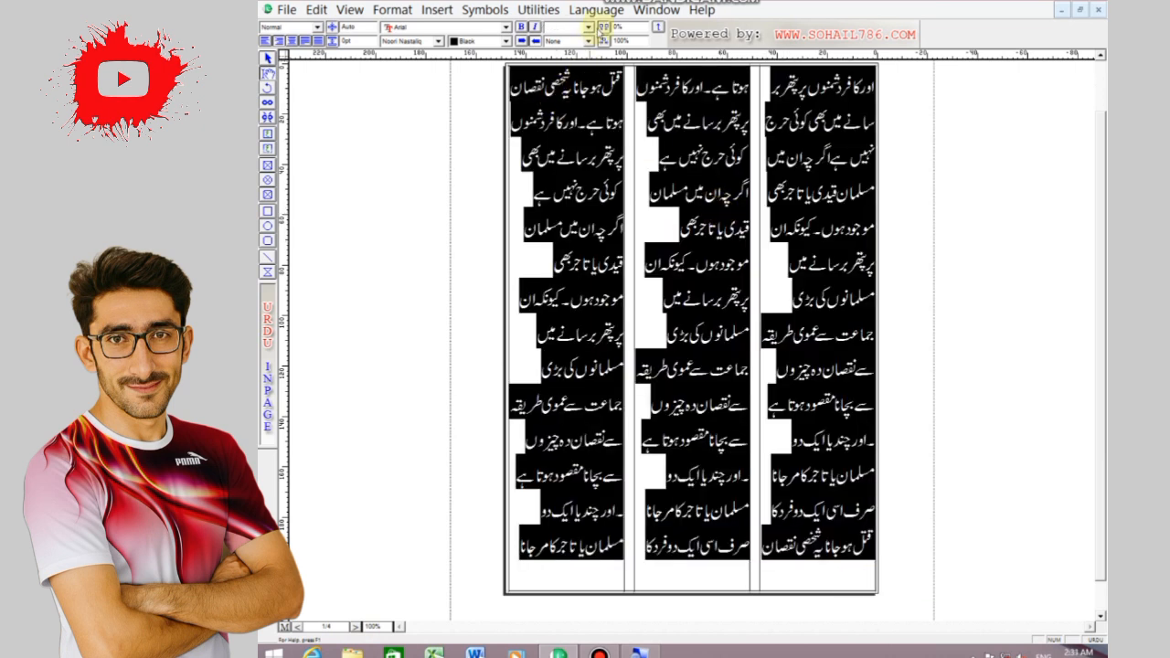
click(589, 27)
click(578, 79)
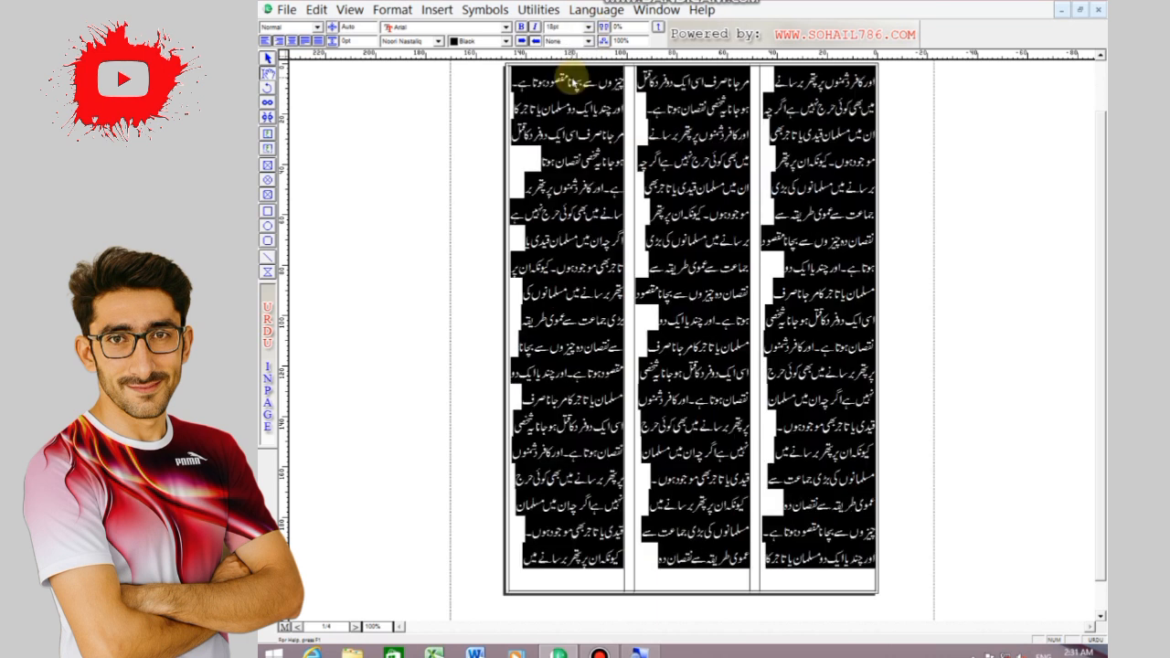
click(318, 41)
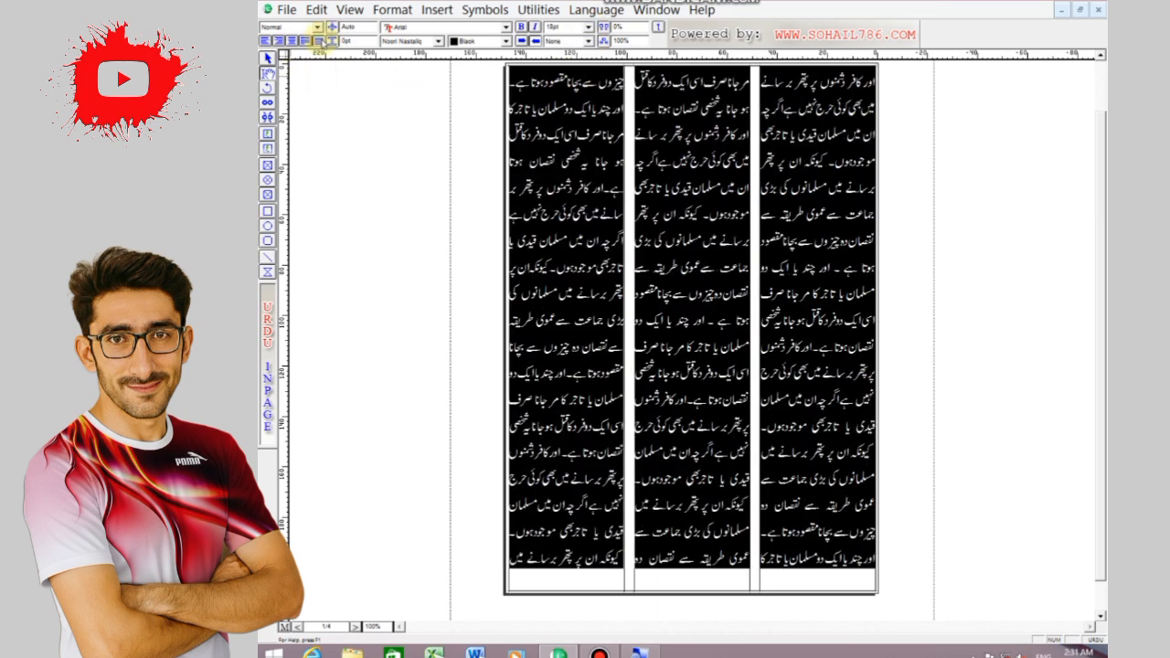
click(693, 315)
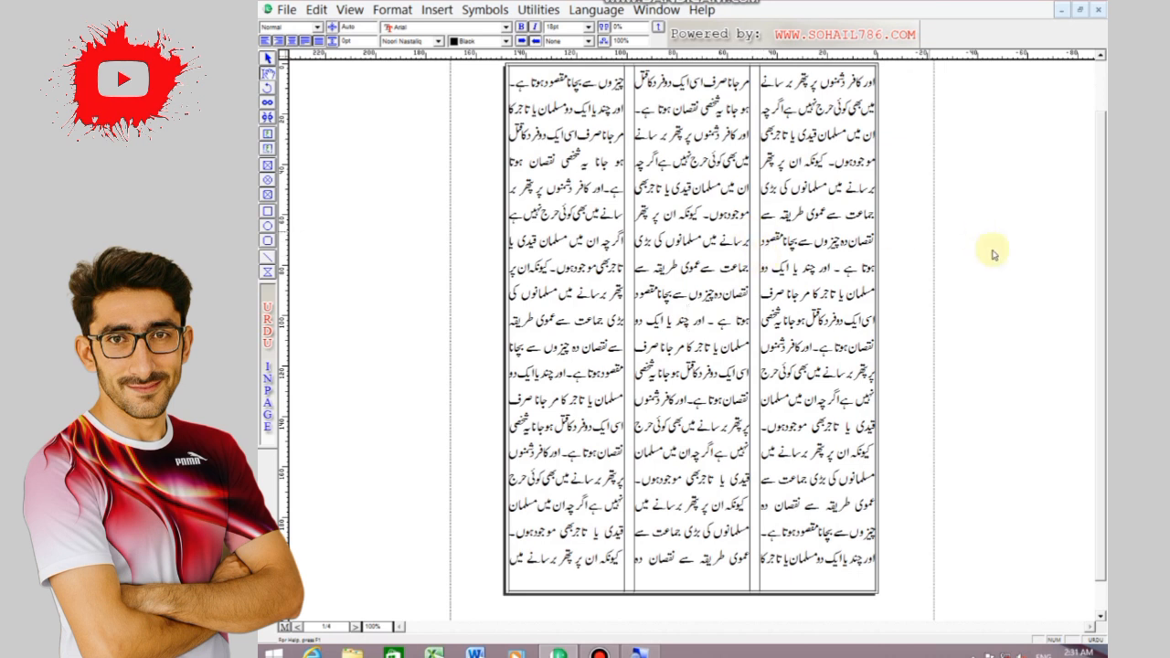
Insert a blank line before the text at the top of the left column and of the middle column
scroll(1097, 269, up, 2)
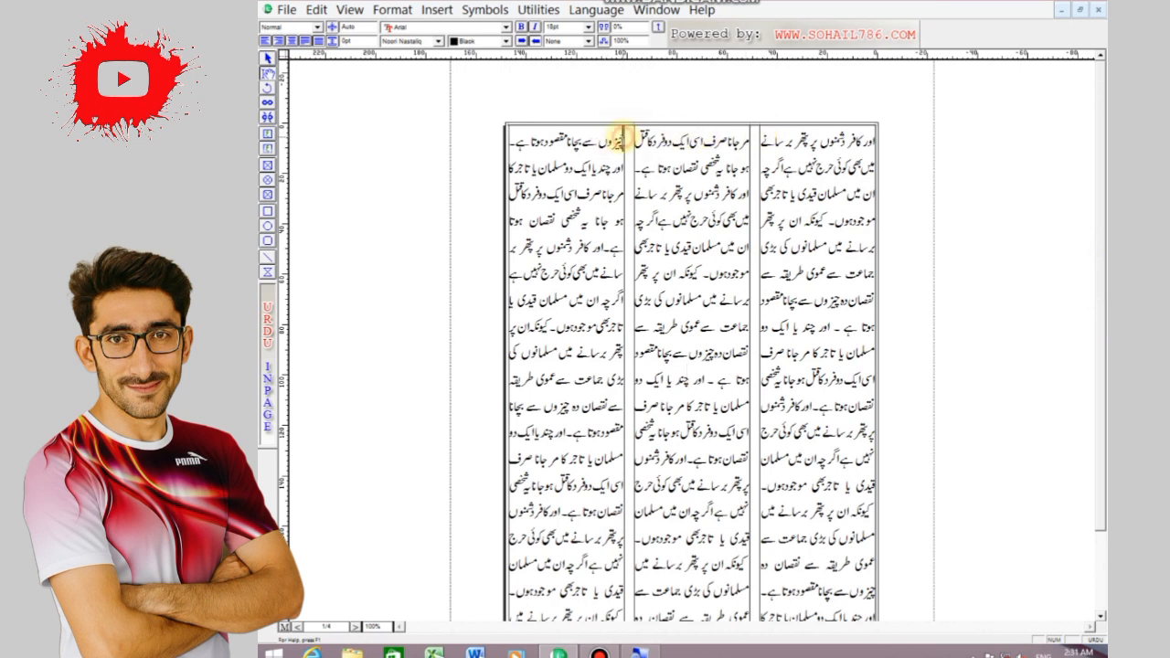
key(Return)
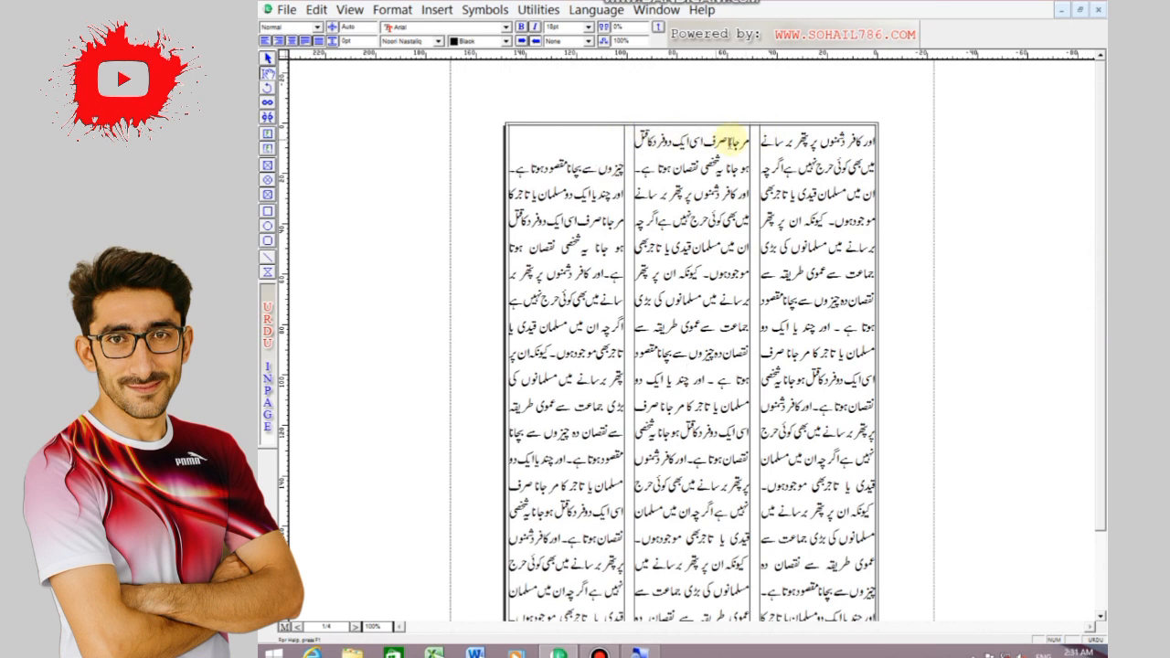
key(Return)
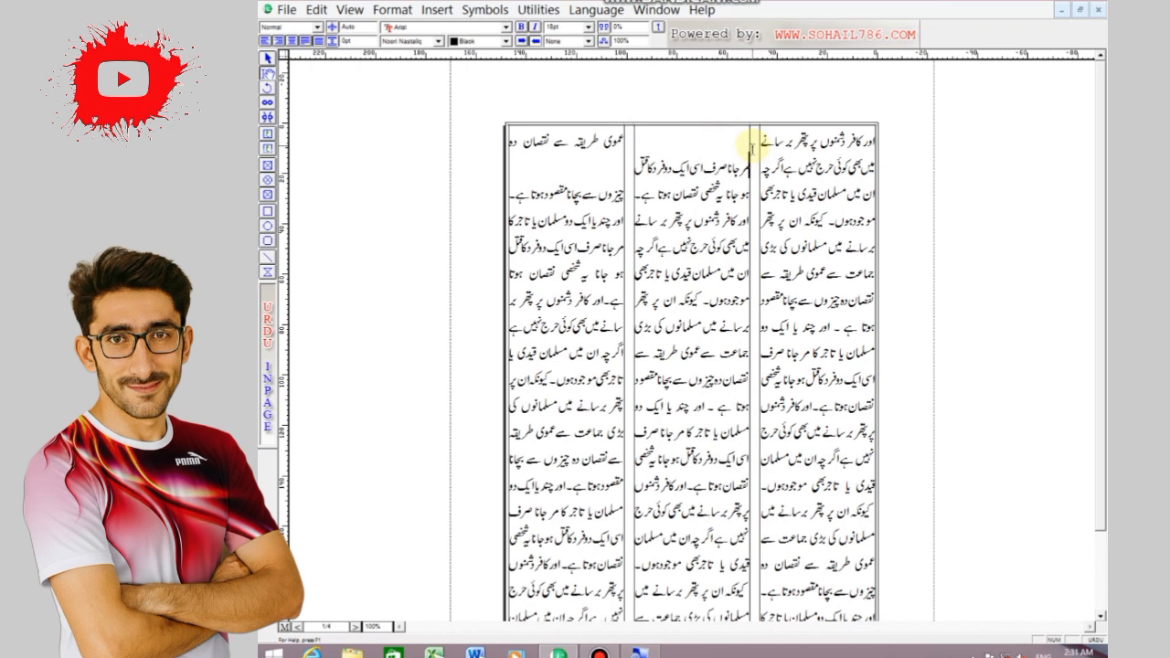
Insert two blank lines above the first text line in each of the three columns on the first page
click(878, 144)
key(Return)
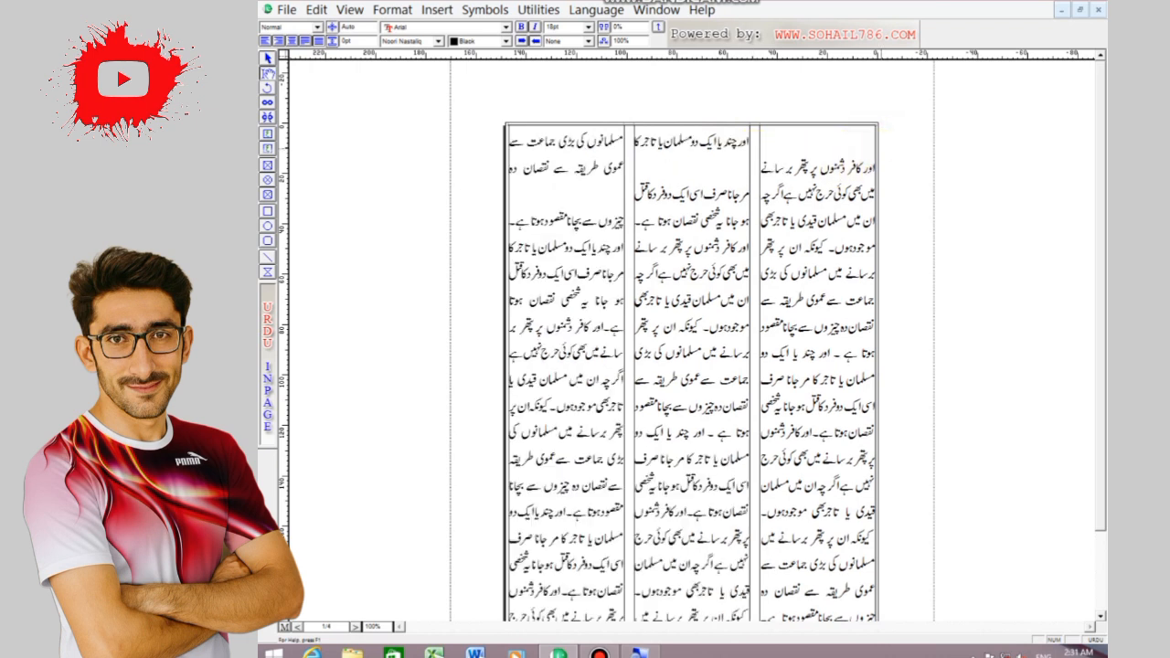
key(Return)
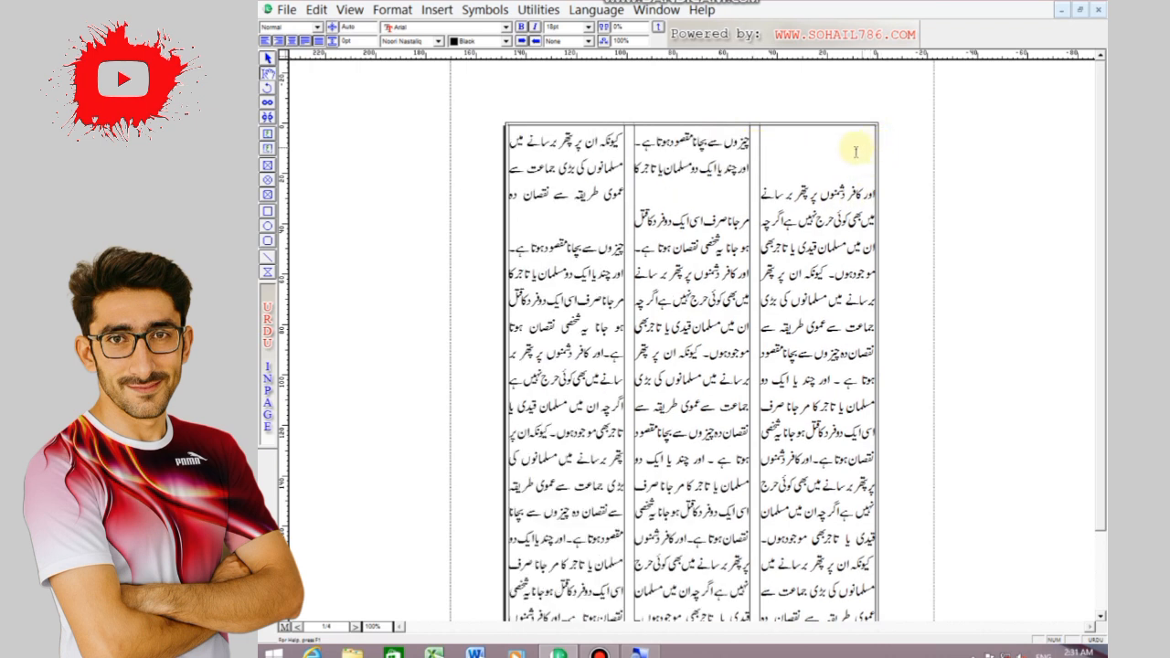
click(748, 142)
key(Return)
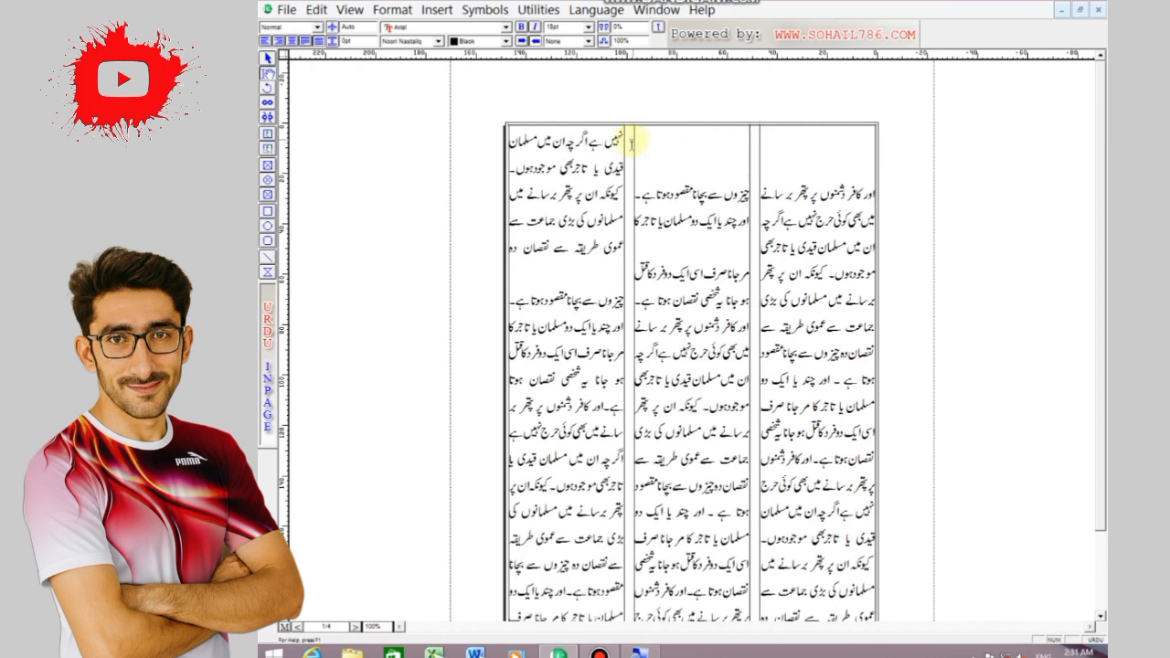
click(623, 138)
key(Return)
key(Return)
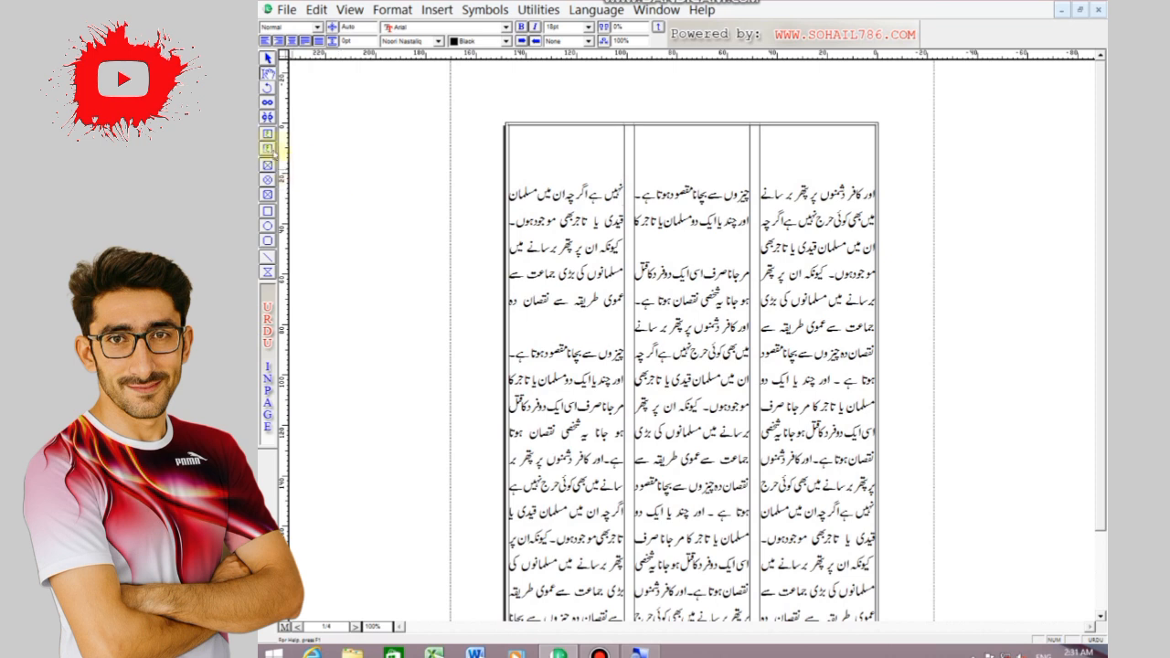
Draw a title box across the top of all three columns and paste into it the phrase "یہ شخصی نقصان ہوتا ہے۔" copied from the middle column
click(269, 148)
mouse_move(514, 131)
mouse_down()
mouse_move(527, 151)
mouse_move(796, 173)
mouse_move(874, 159)
mouse_up()
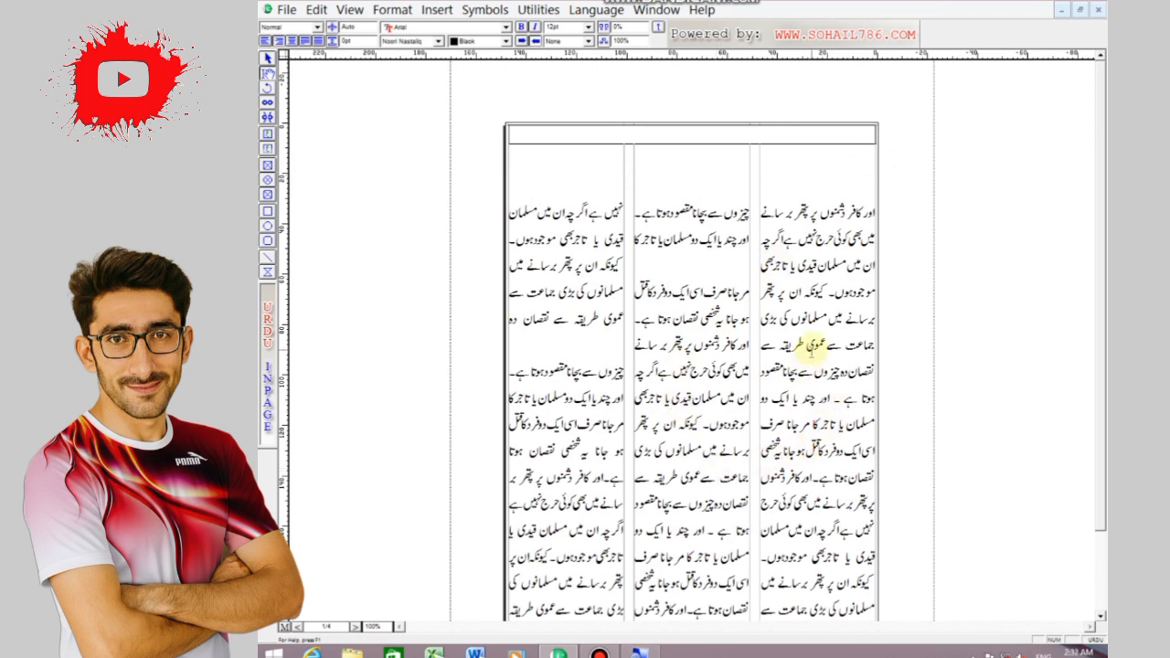
drag(746, 319, 639, 320)
right_click(656, 317)
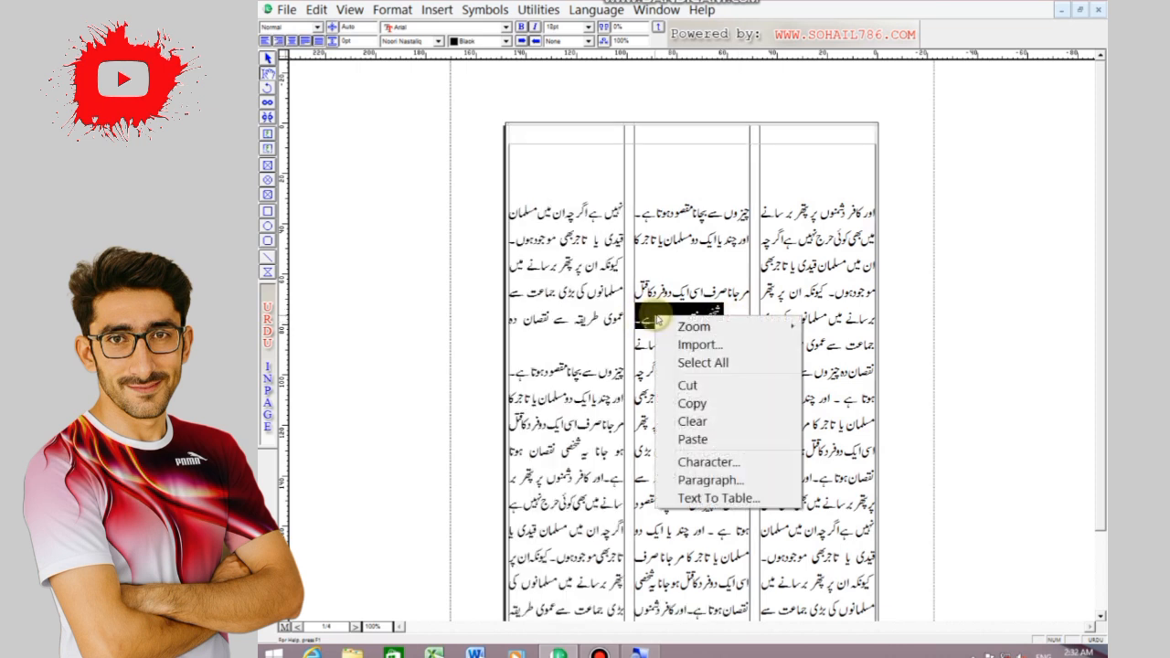
click(692, 403)
right_click(791, 133)
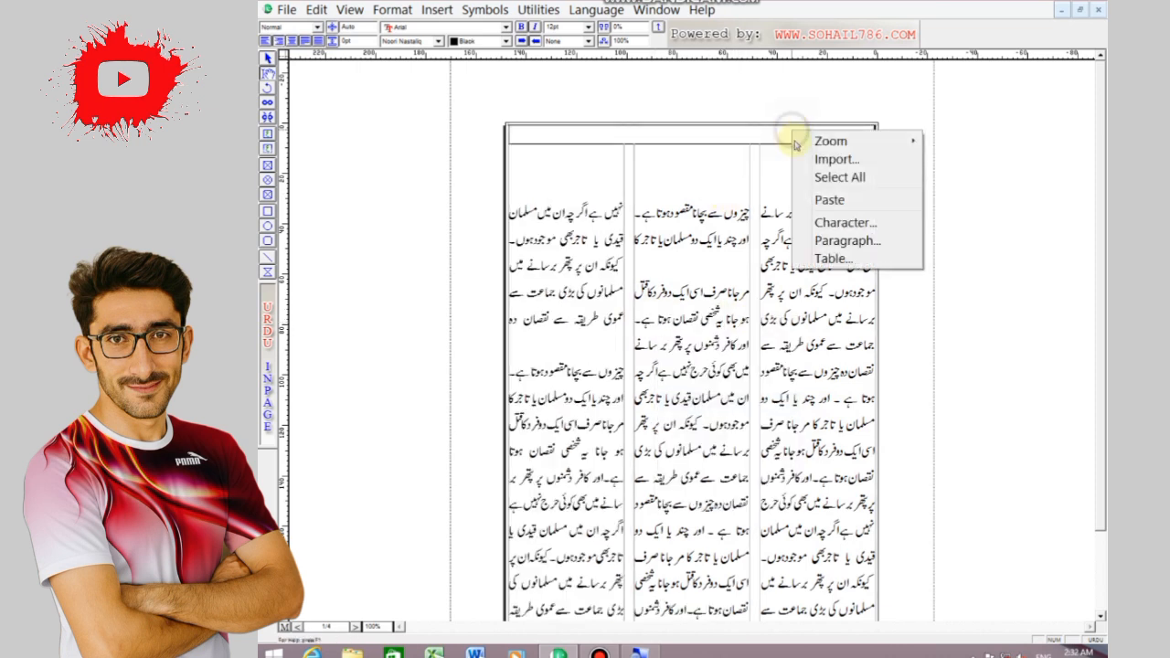
click(827, 200)
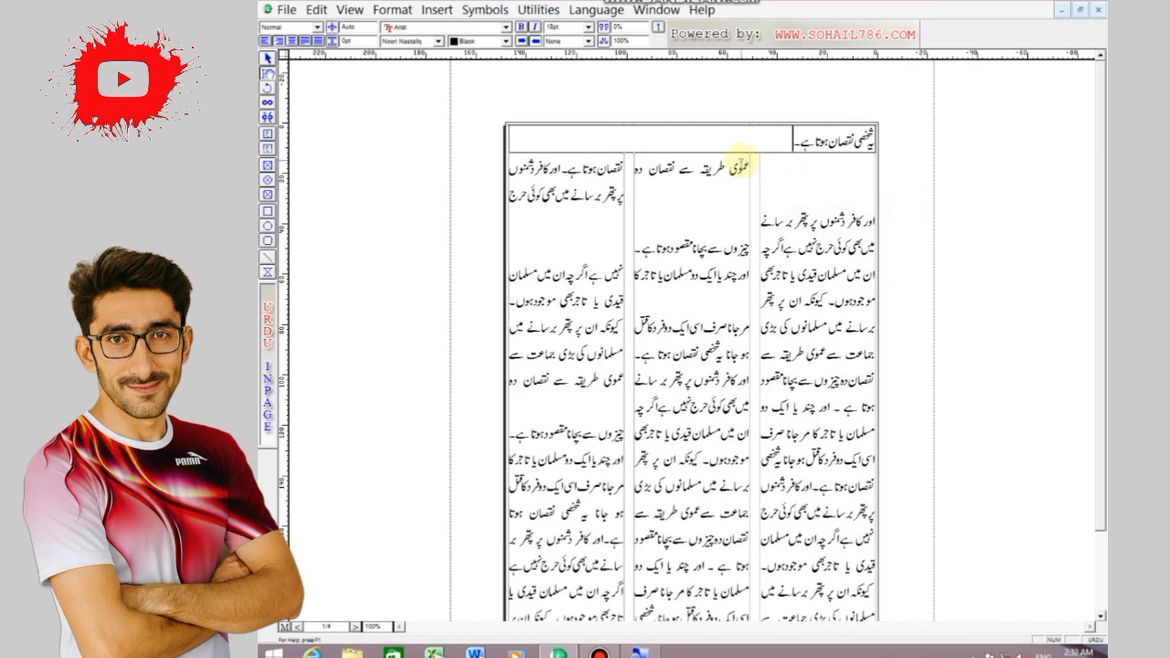
Insert two blank lines before the first text line of the middle column, below the title box
click(744, 170)
key(Return)
key(Return)
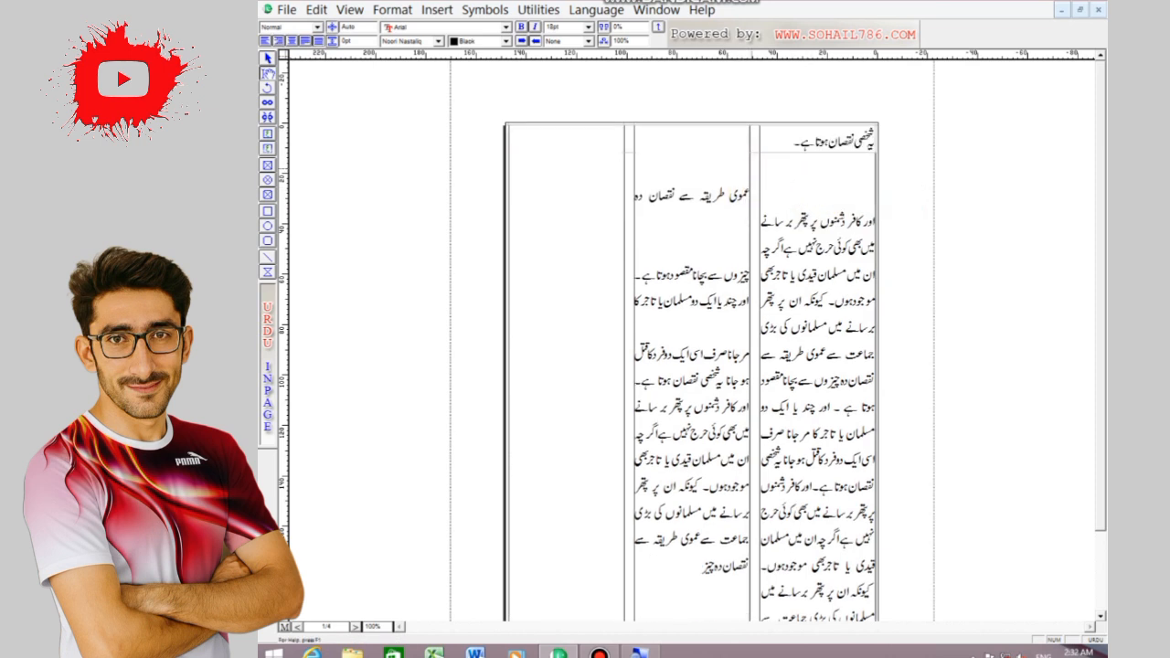
Centre the phrase in the title box and set its font size to 36pt
click(796, 136)
drag(685, 131, 898, 134)
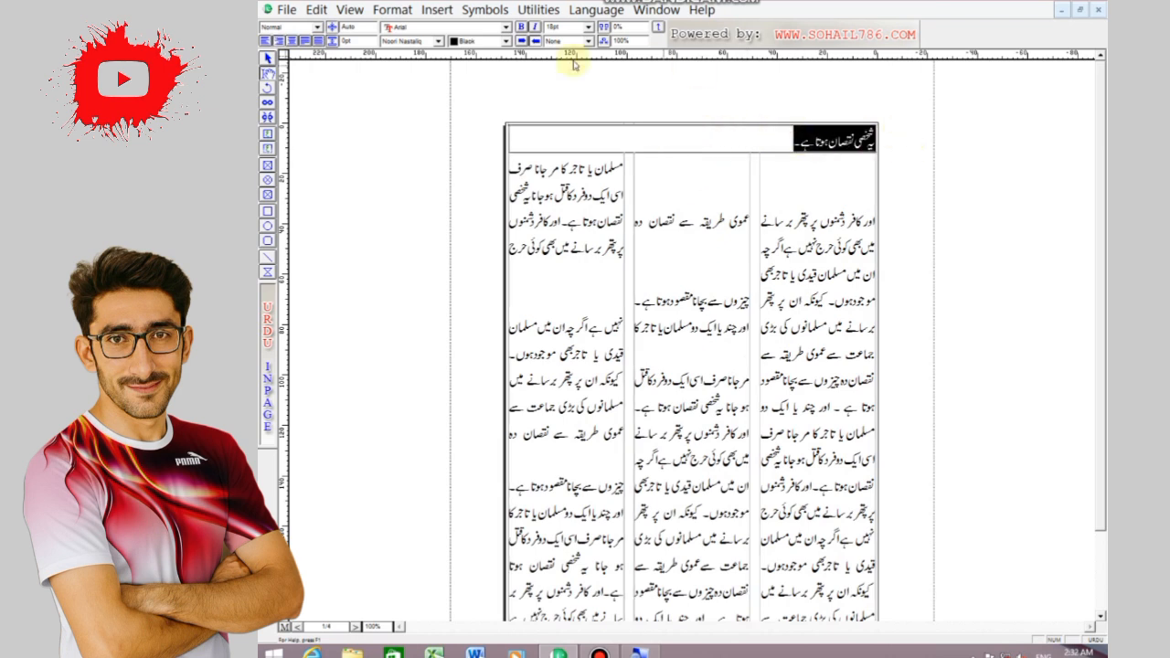
click(290, 41)
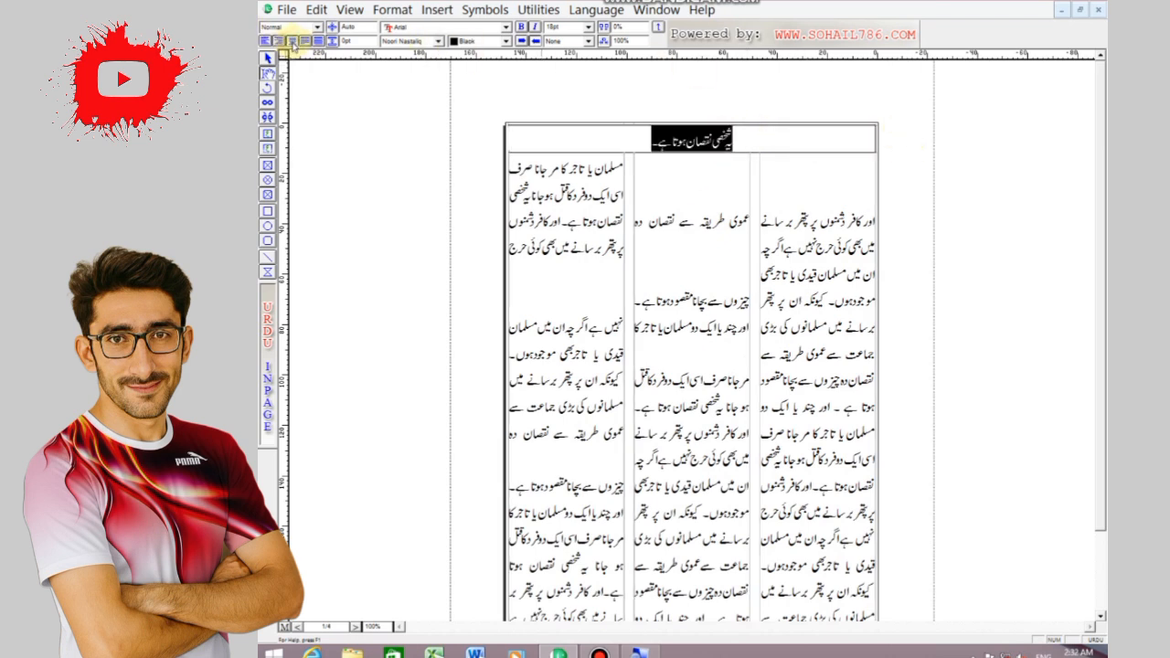
click(588, 27)
click(556, 87)
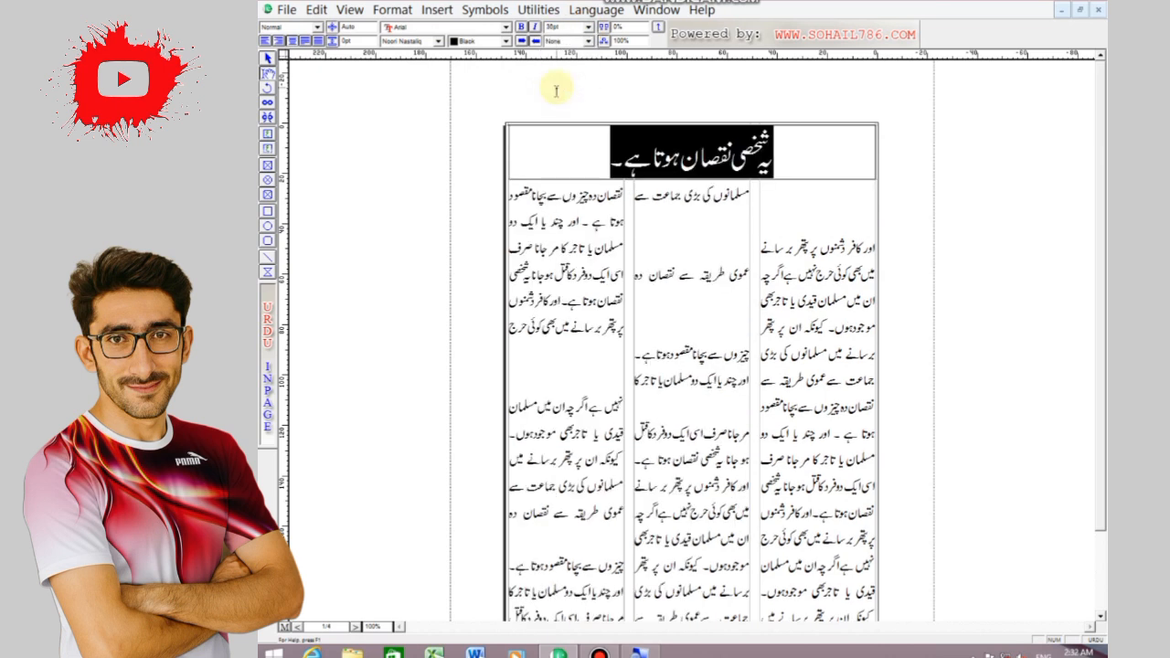
Set the title phrase's text colour to white and fill its box with black
click(505, 41)
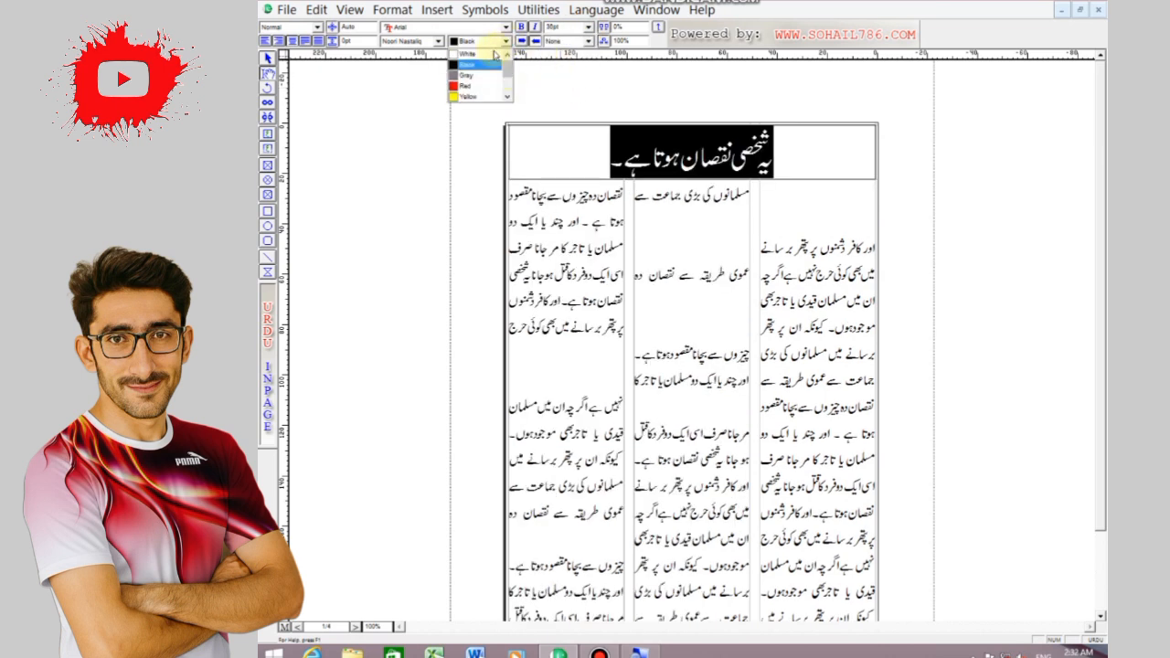
click(494, 55)
click(268, 58)
click(443, 41)
click(430, 77)
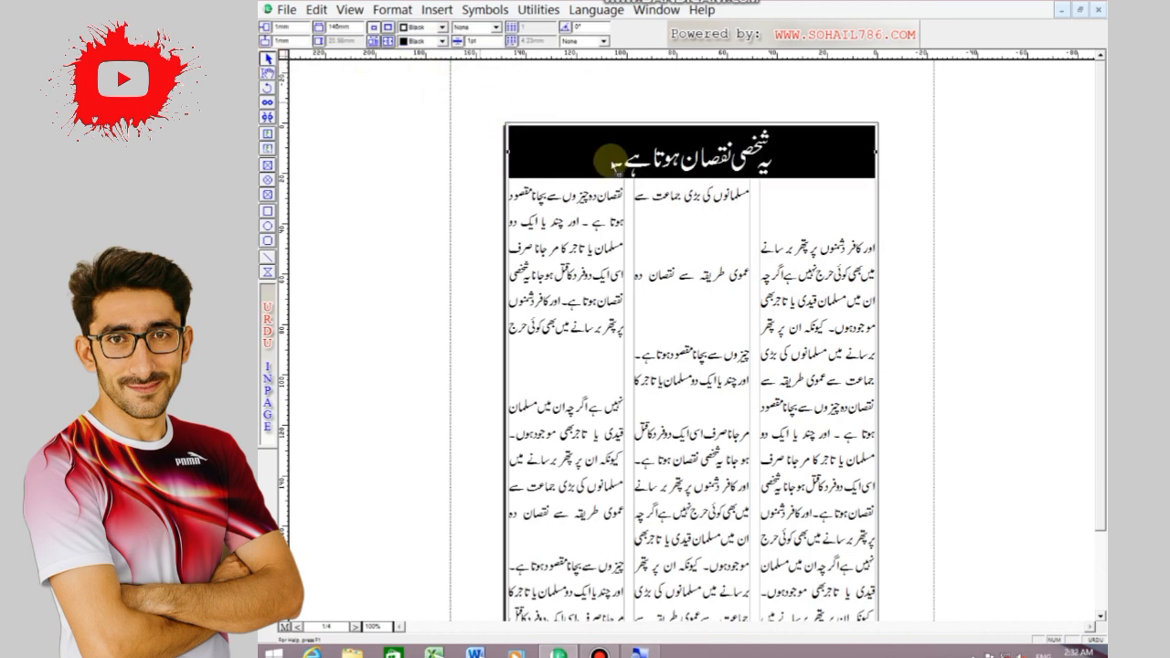
click(681, 235)
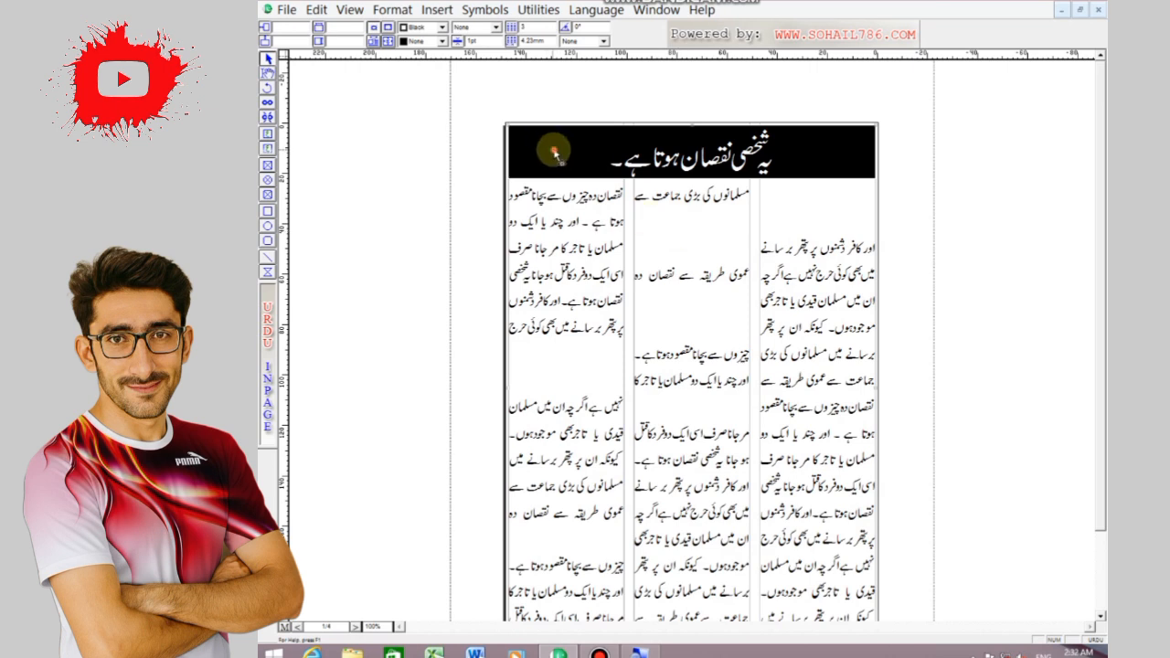
Narrow the title box from its left edge to the width of the right-hand column, about 46 mm
click(509, 154)
drag(510, 158, 697, 153)
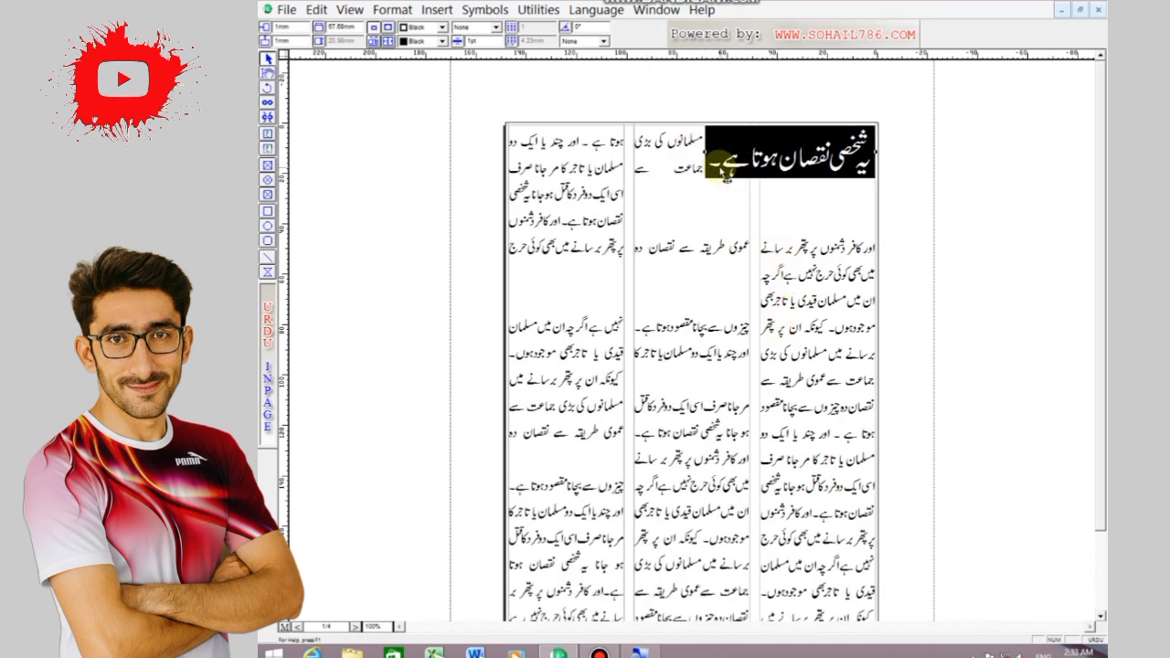
drag(706, 157, 779, 165)
Reduce the title phrase's font size to 24pt so it fits on one line in the narrowed box
click(267, 72)
click(779, 158)
click(791, 166)
key(ctrl+a)
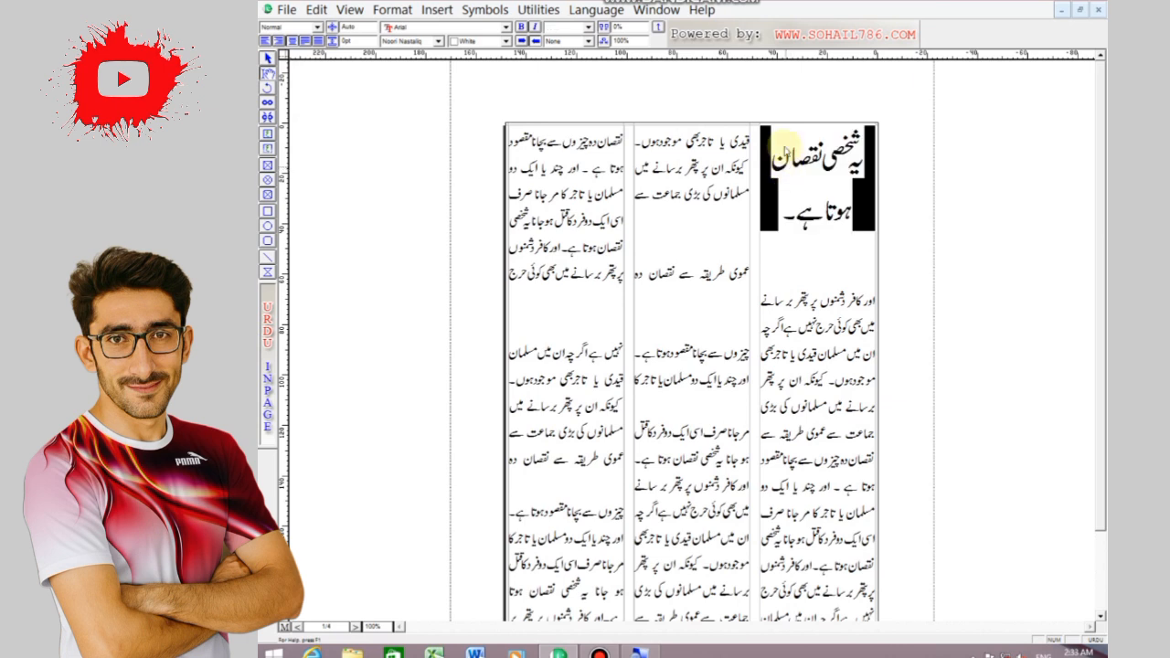
click(589, 28)
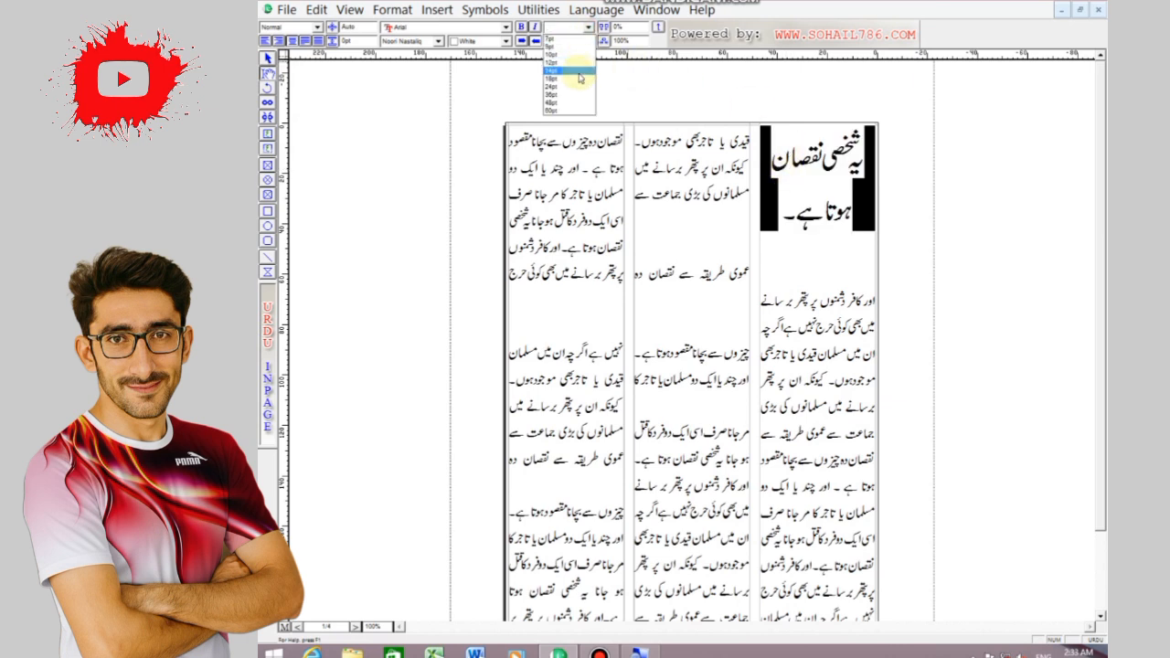
click(579, 71)
click(589, 28)
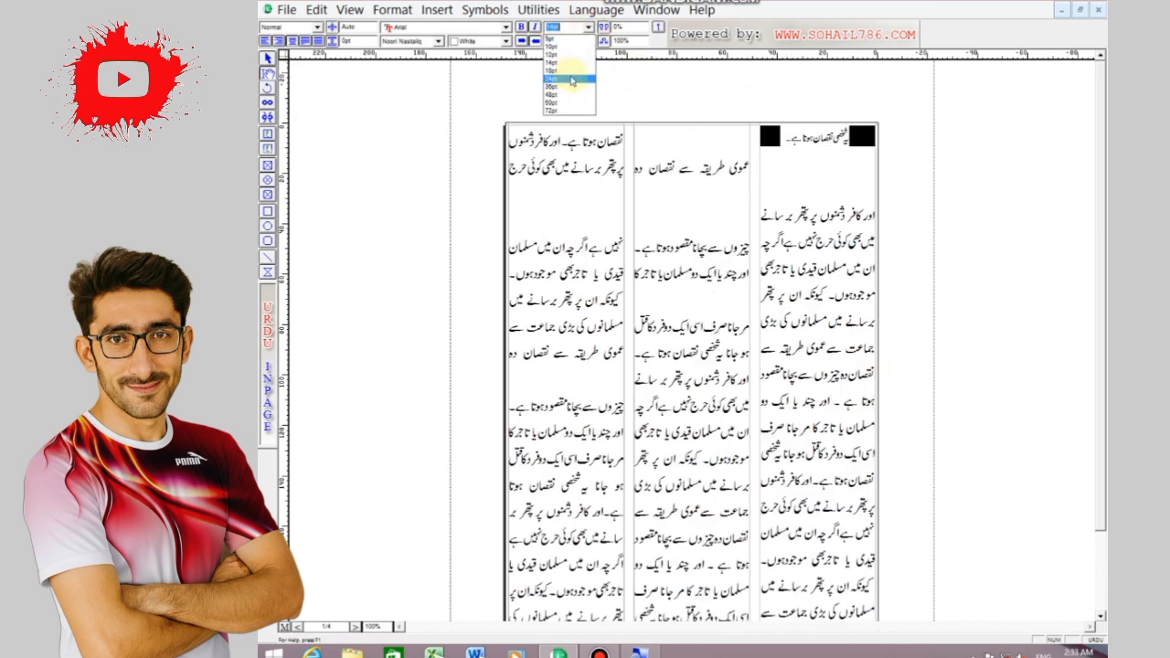
click(571, 81)
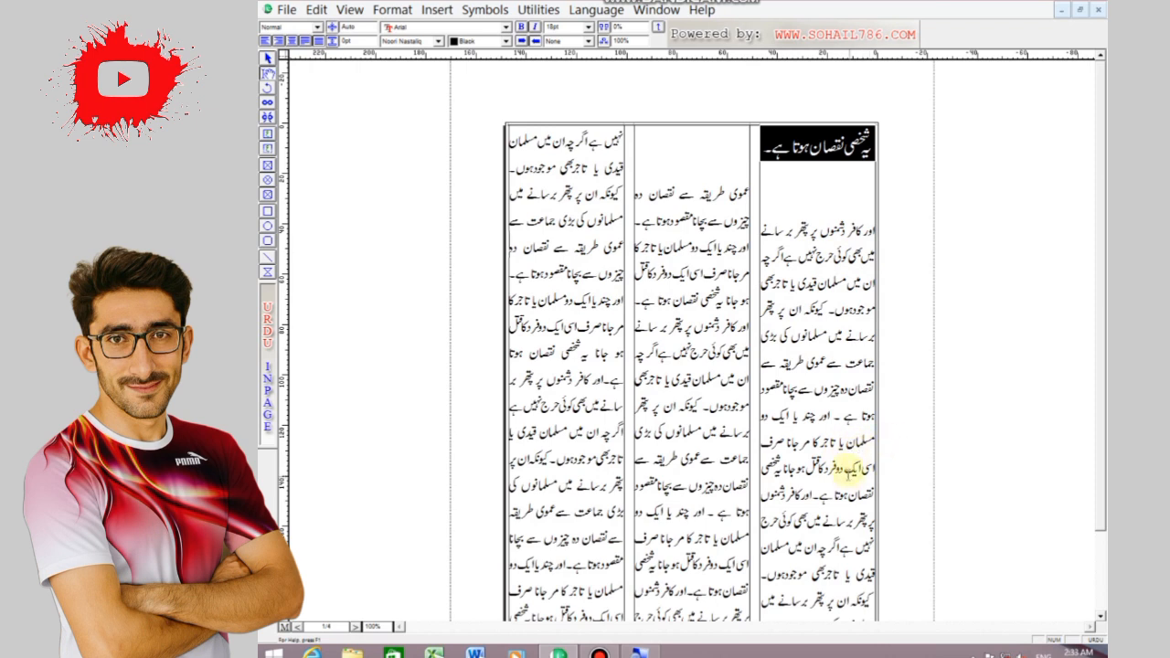
Draw a rectangle about 46 by 12 mm over the right-hand column's line starting "اسی ایک دو فرد" and fill it black
drag(868, 468, 764, 453)
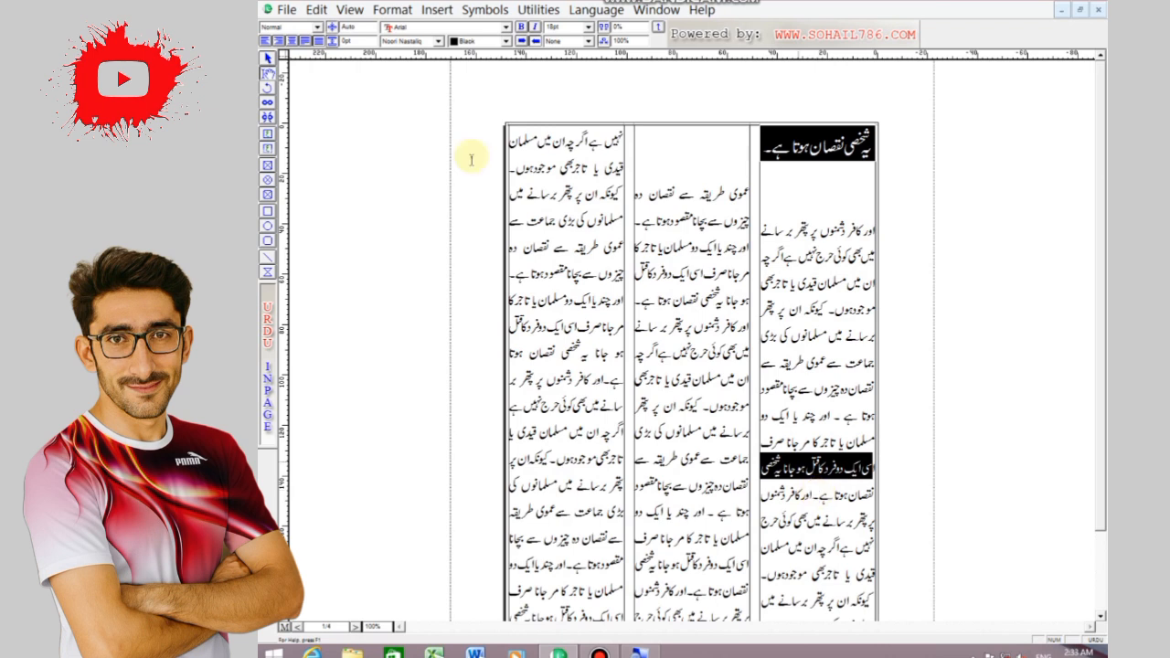
click(267, 210)
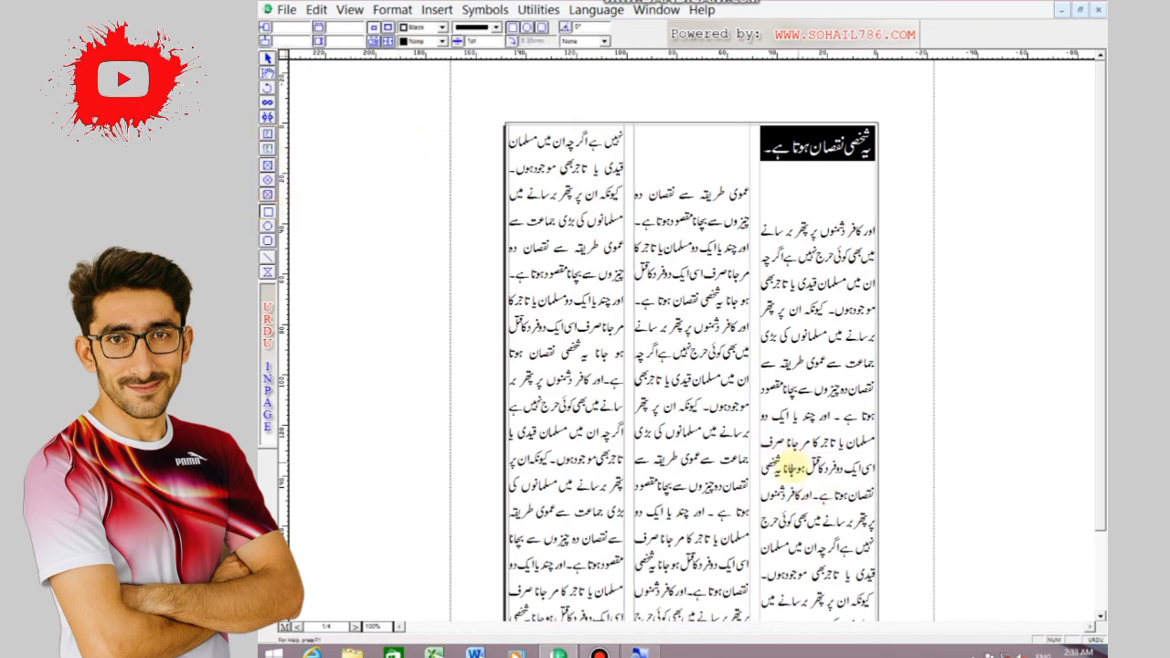
mouse_move(764, 460)
mouse_down()
mouse_move(815, 482)
mouse_move(877, 476)
mouse_move(816, 460)
mouse_up()
key(Delete)
click(812, 460)
drag(813, 459, 817, 478)
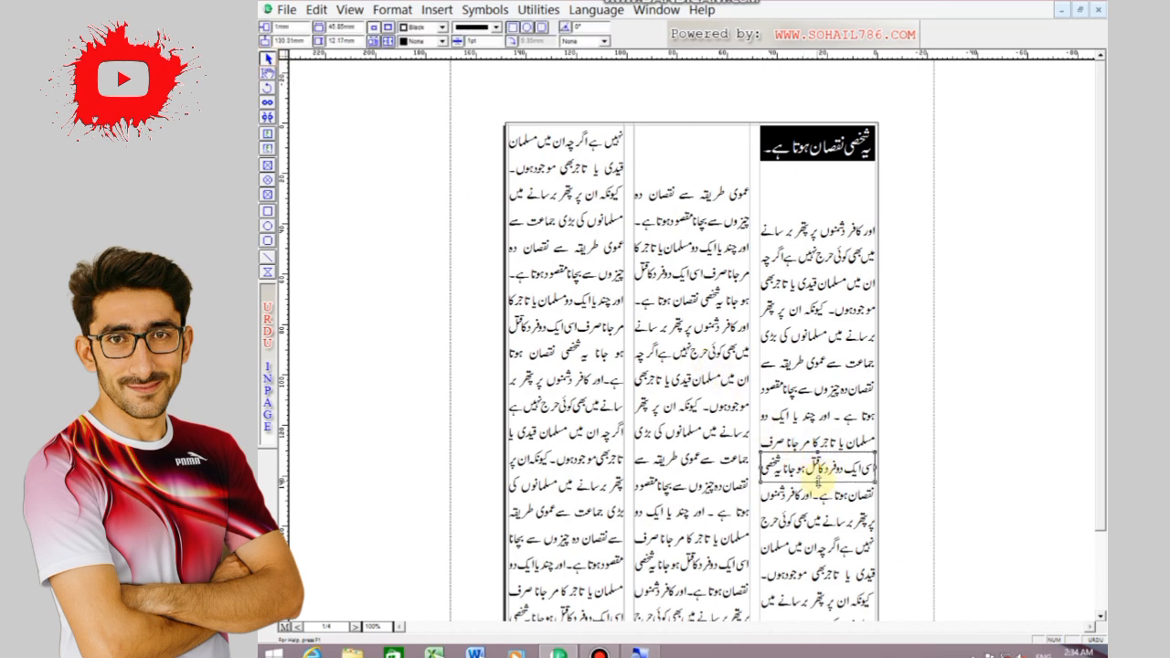
click(400, 45)
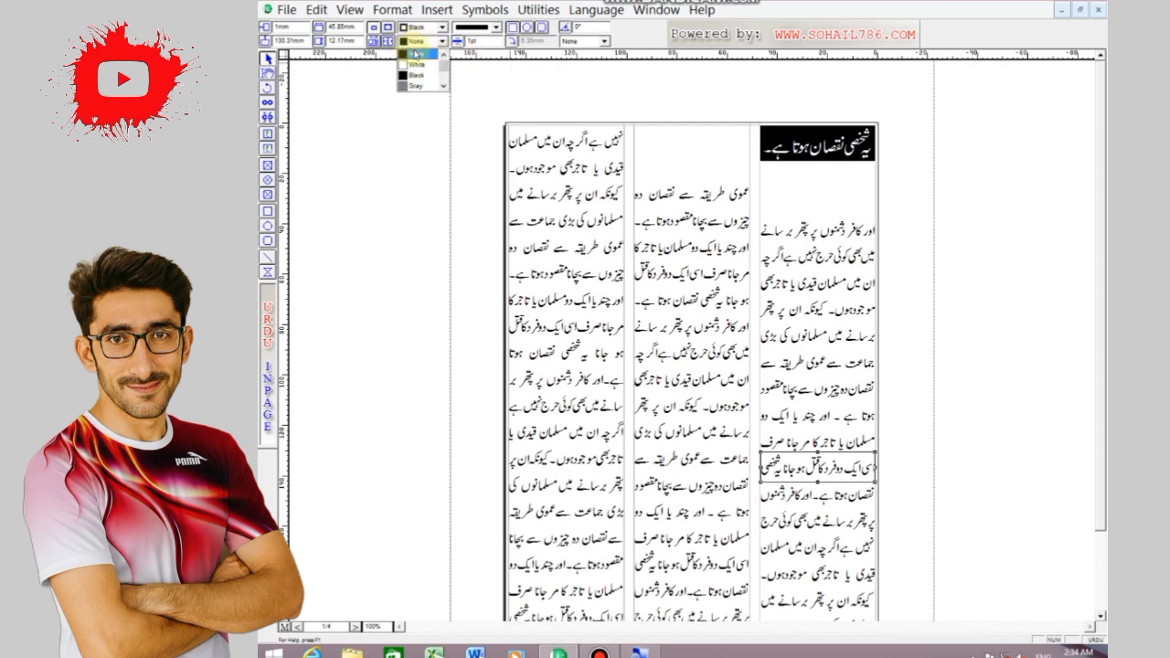
click(413, 69)
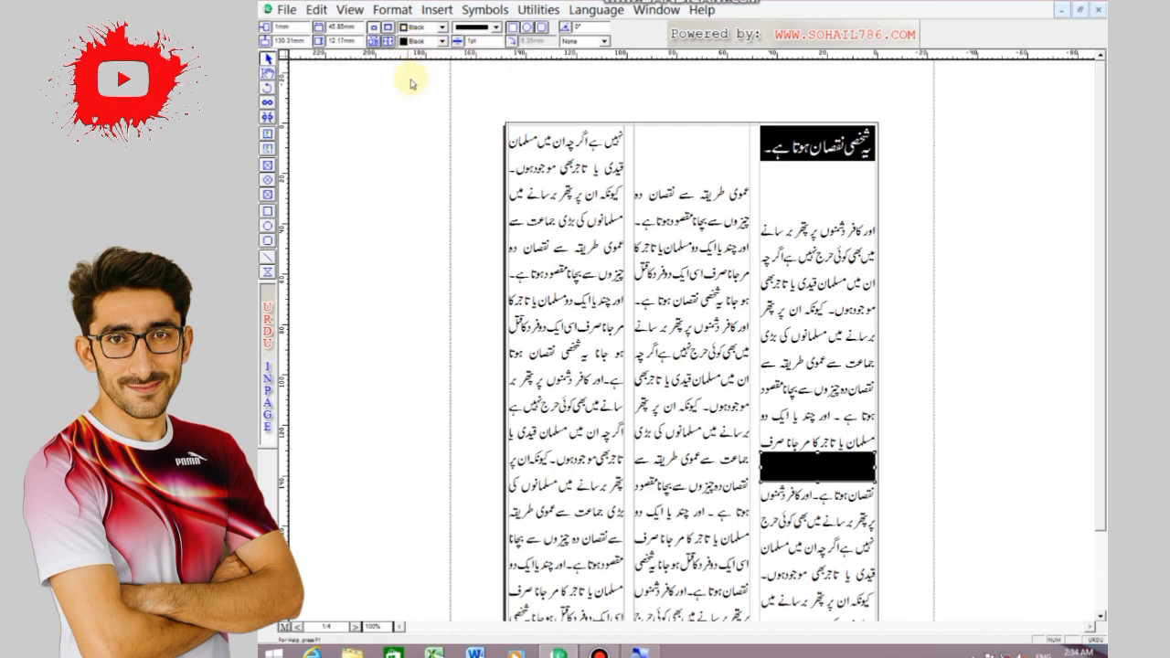
Set the text colour of the line under the black rectangle to white
click(267, 72)
click(775, 467)
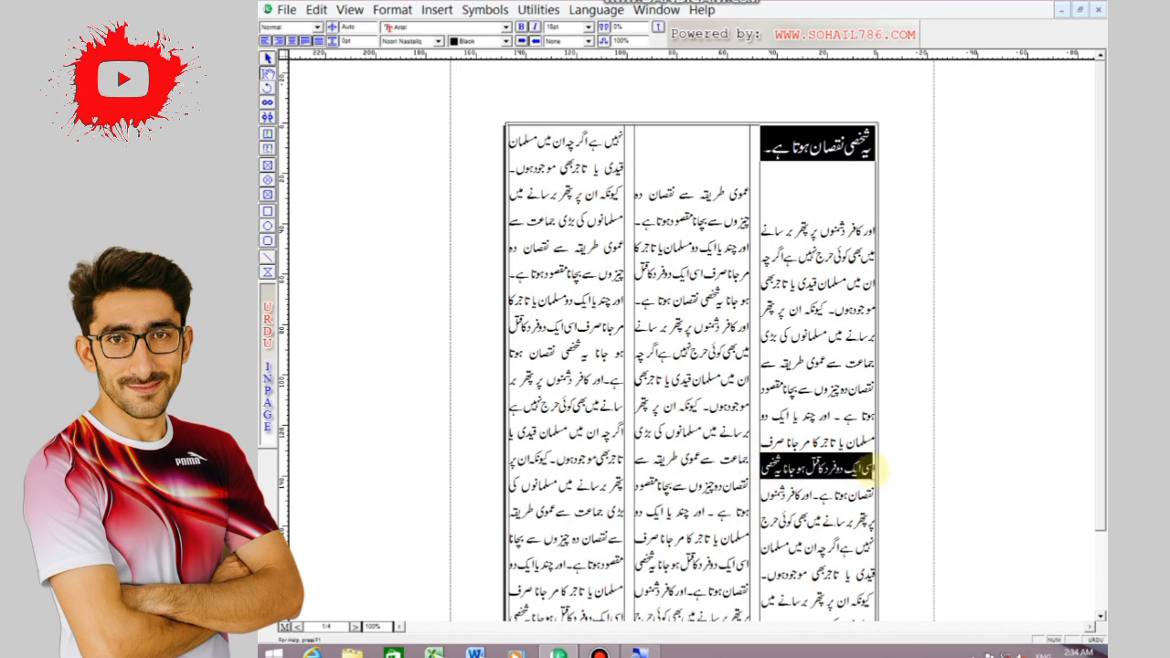
click(506, 41)
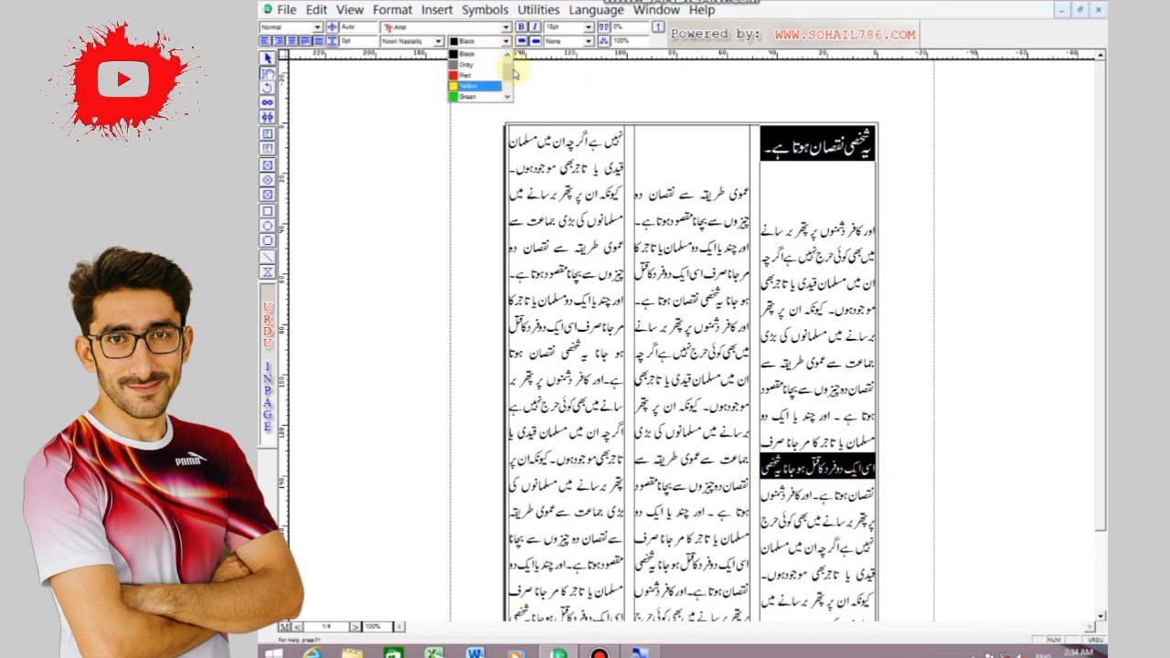
click(484, 55)
click(673, 375)
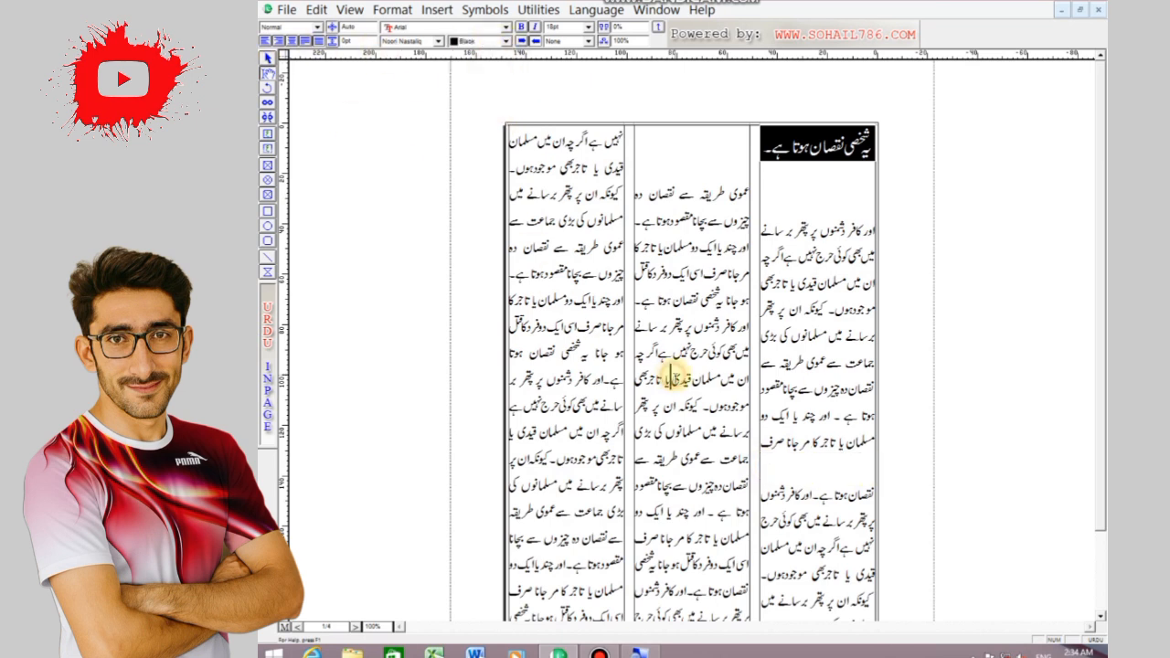
Send the black rectangle behind the text of the right-hand column
click(268, 57)
click(316, 9)
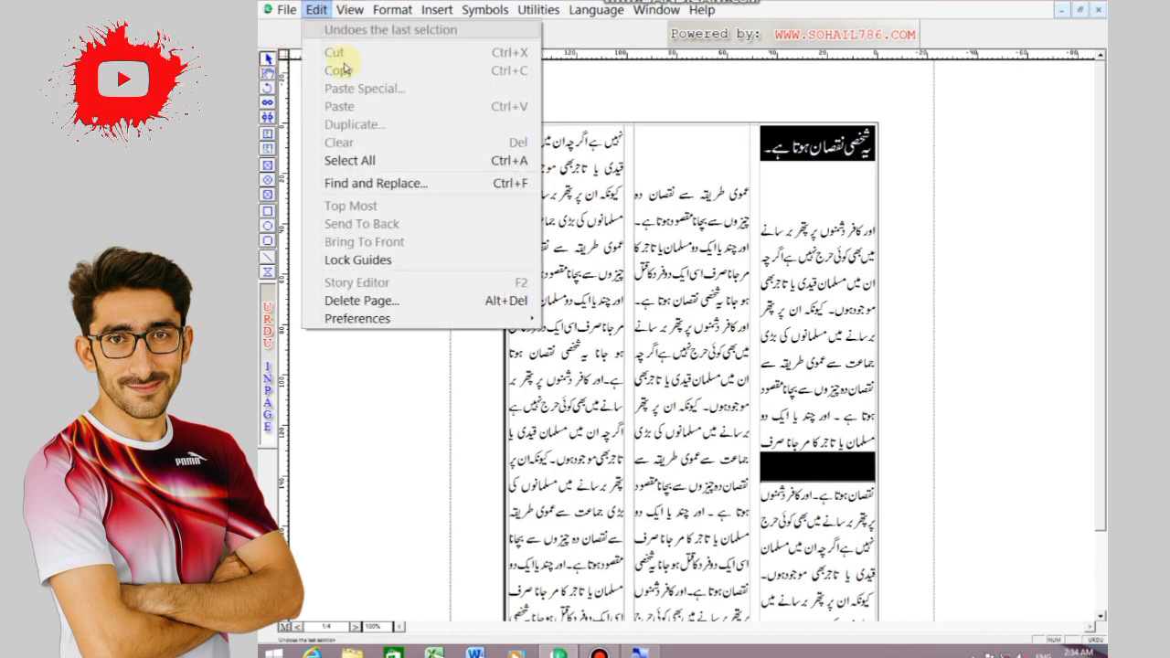
mouse_move(386, 11)
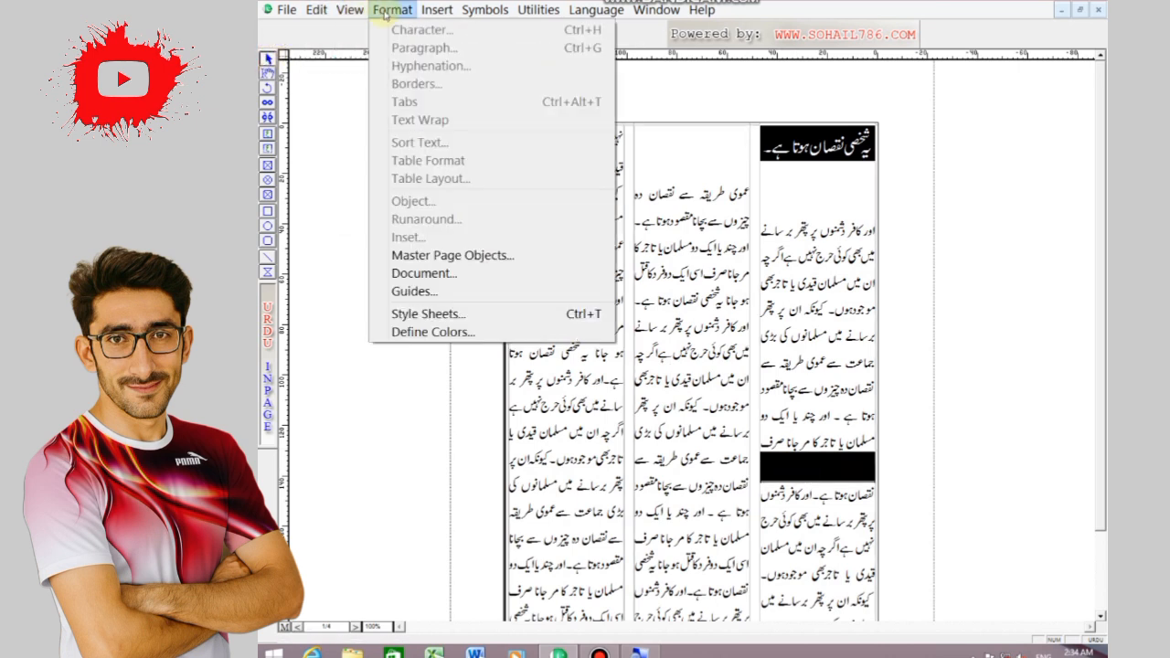
mouse_move(316, 9)
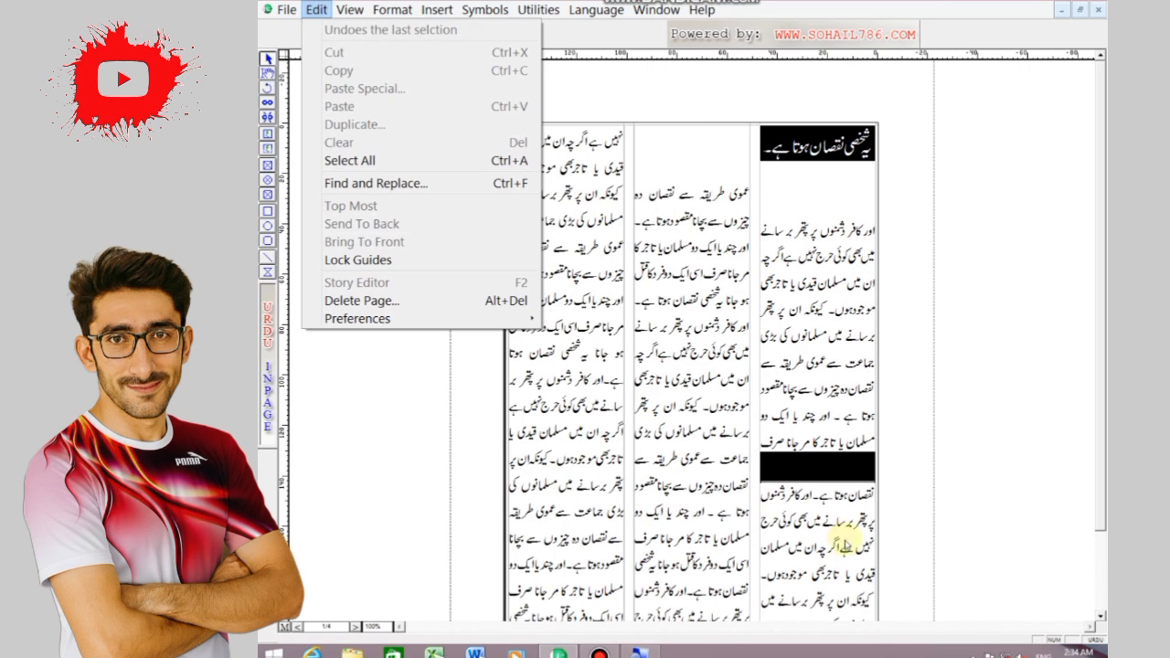
click(823, 468)
click(353, 11)
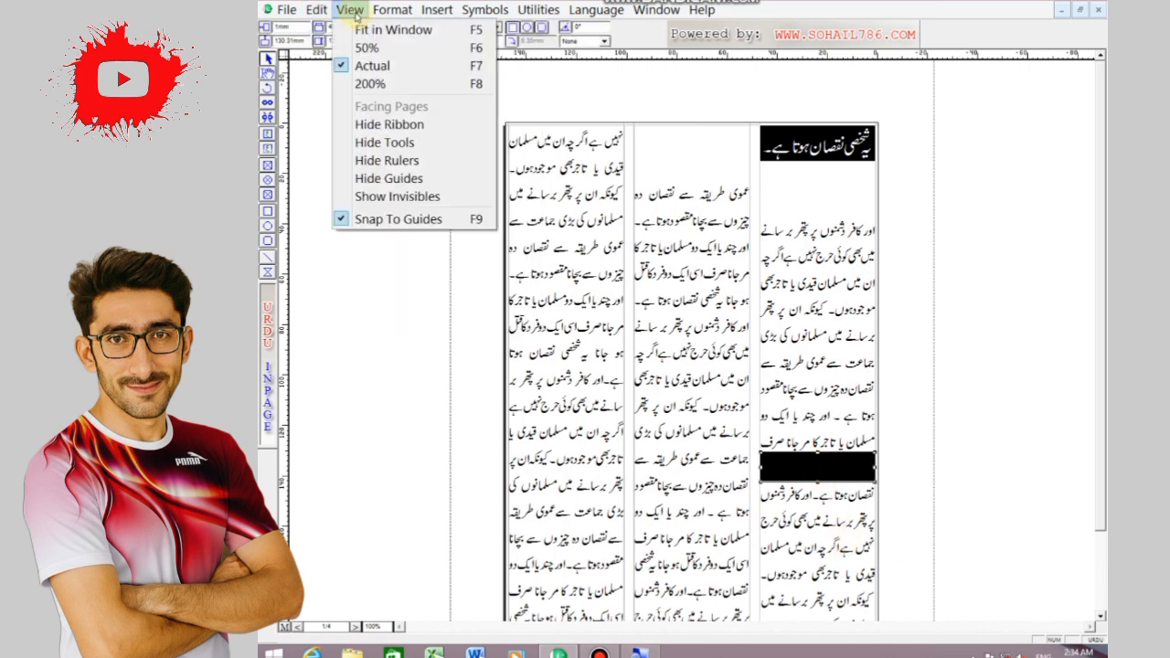
click(352, 11)
click(316, 9)
click(388, 229)
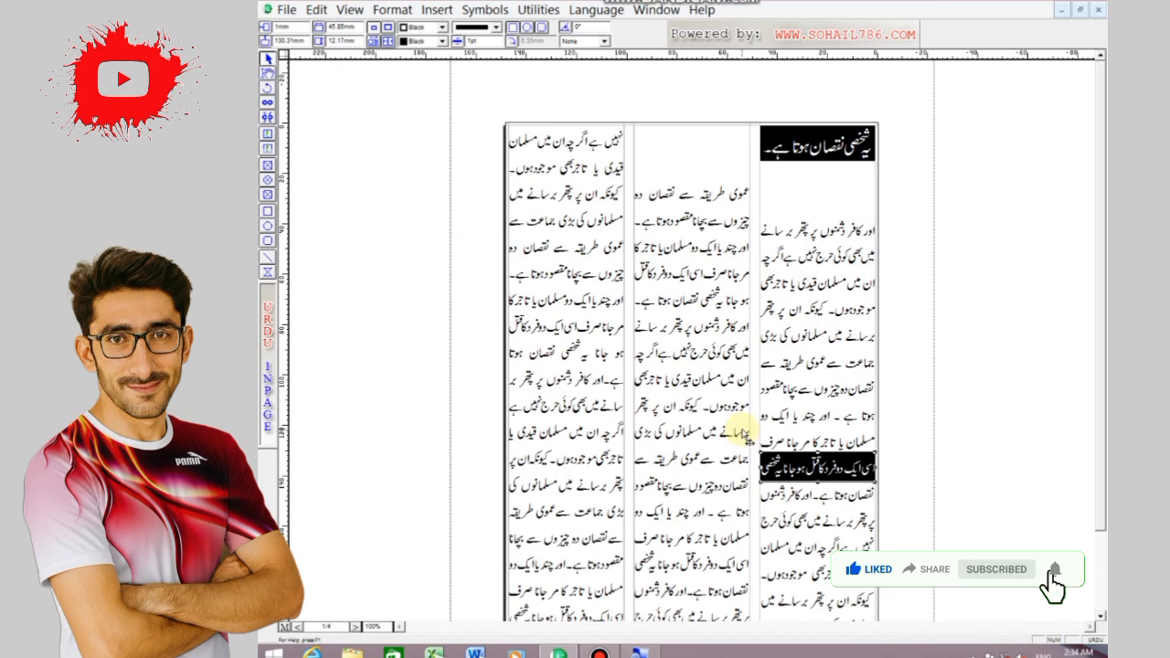
Move the black title box down in the right-hand column, leaving free space above it for a page heading
click(800, 142)
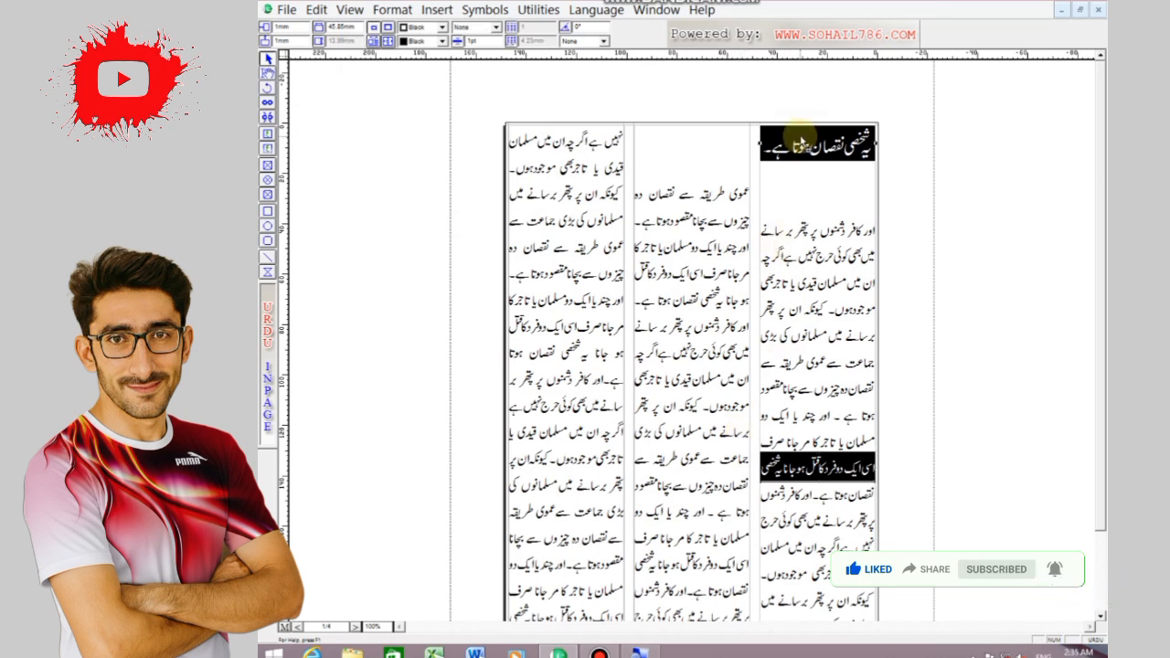
key(Down)
key(Down)
key(Down)
key(Down)
key(Down)
key(Down)
key(Down)
key(Down)
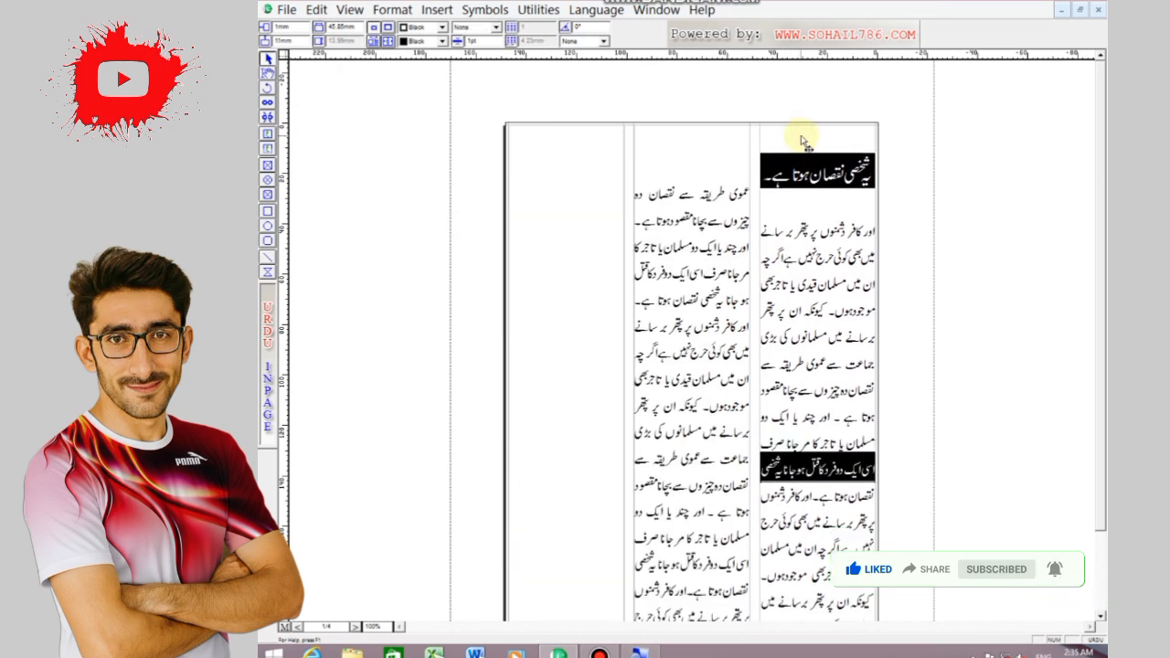
click(750, 137)
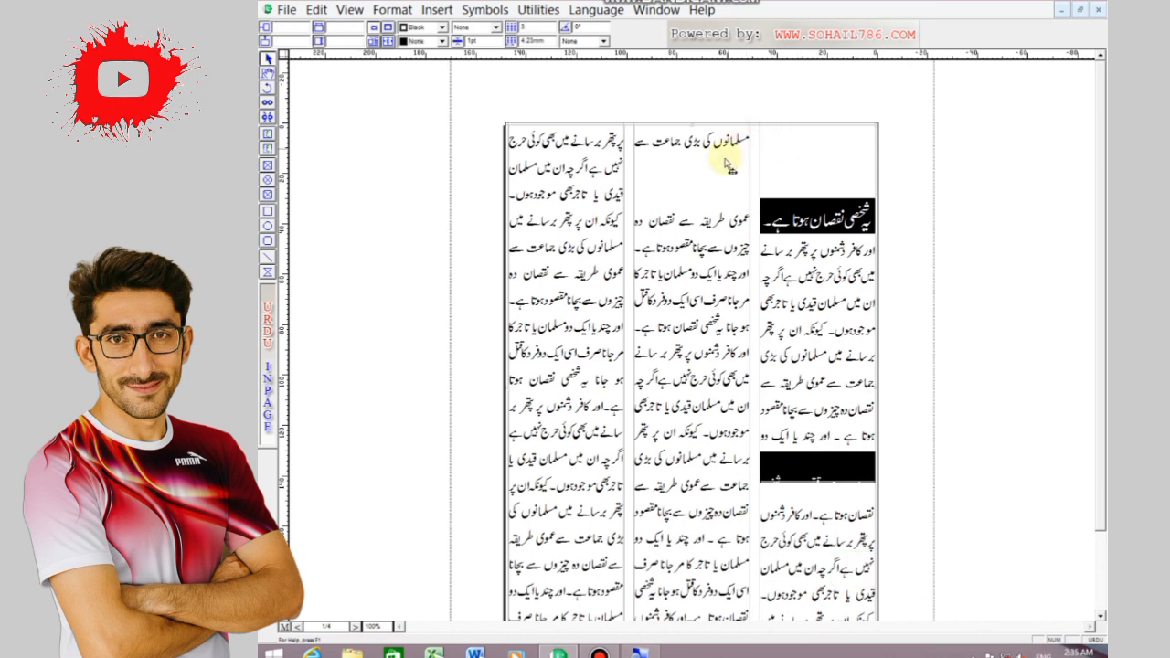
Remove the blank lines below the middle column's first text line and insert three blank lines above it
click(268, 74)
click(737, 187)
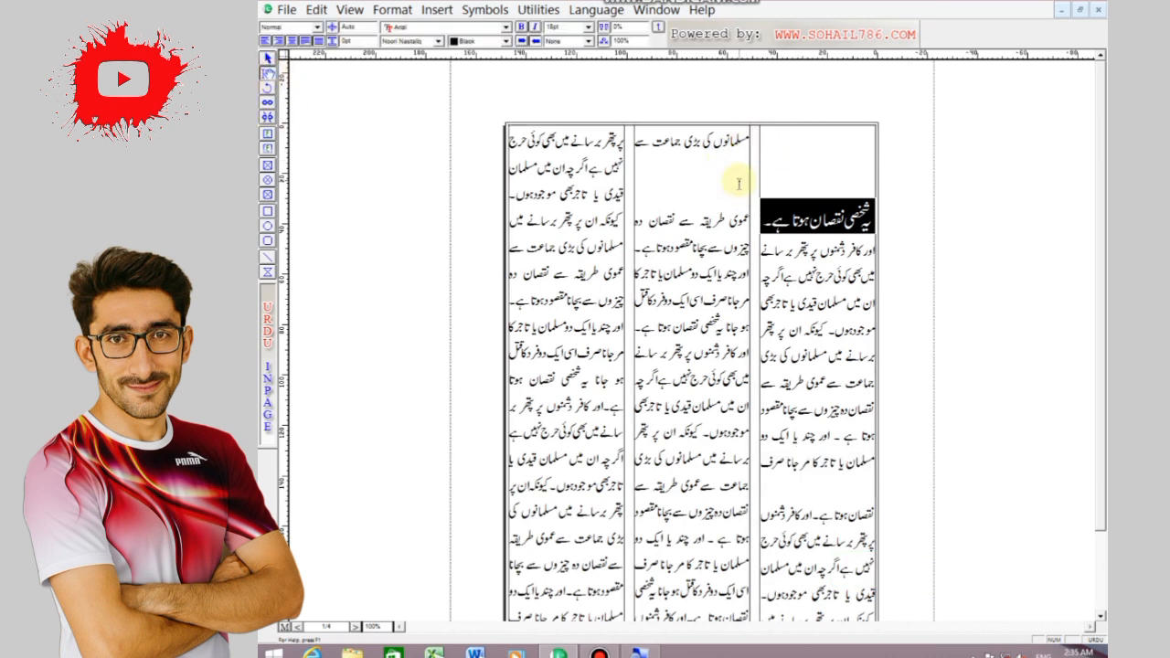
key(BackSpace)
key(BackSpace)
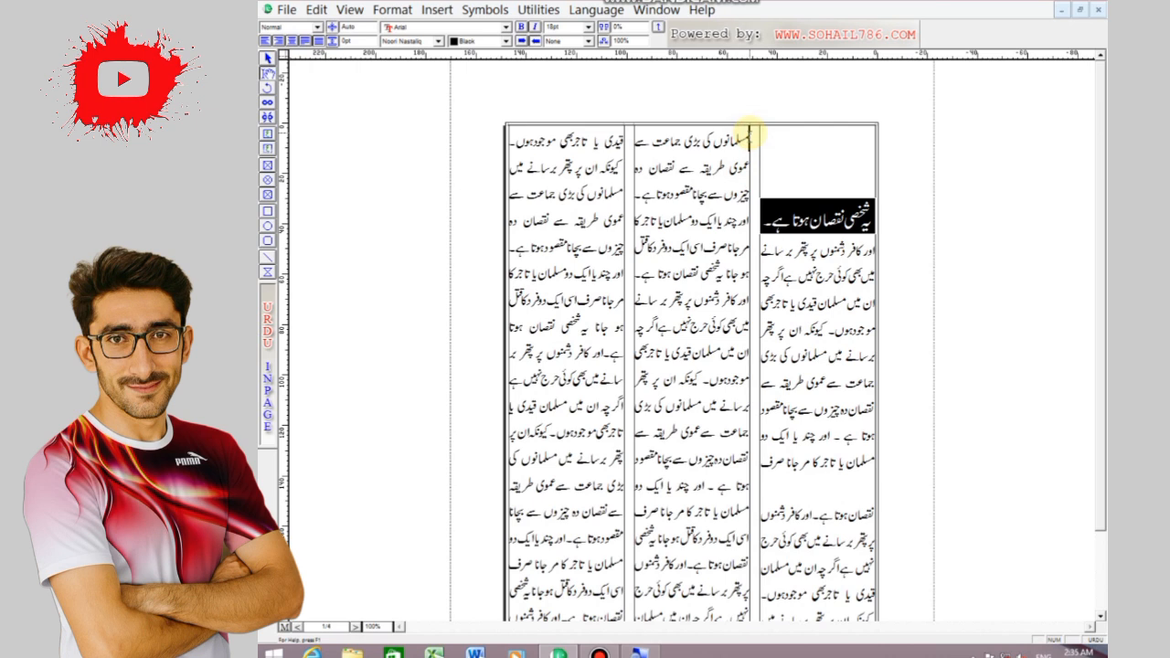
key(Return)
key(Return)
key(Return)
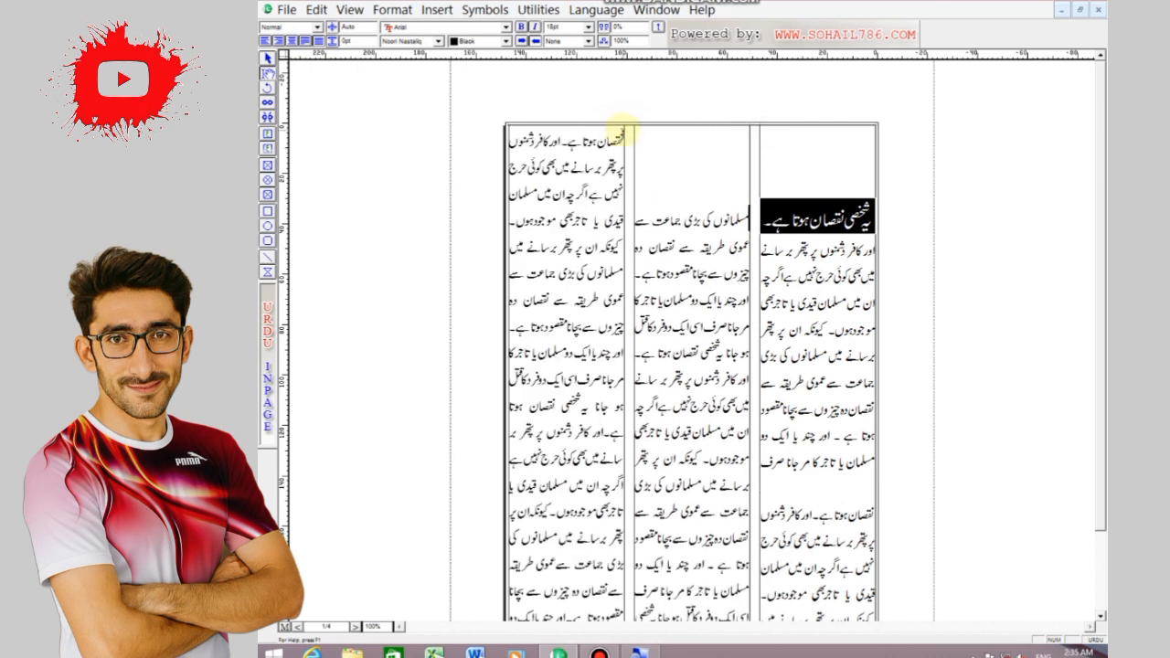
Insert three blank lines above the first text line of the left-hand column
click(624, 137)
key(Return)
key(Return)
key(Return)
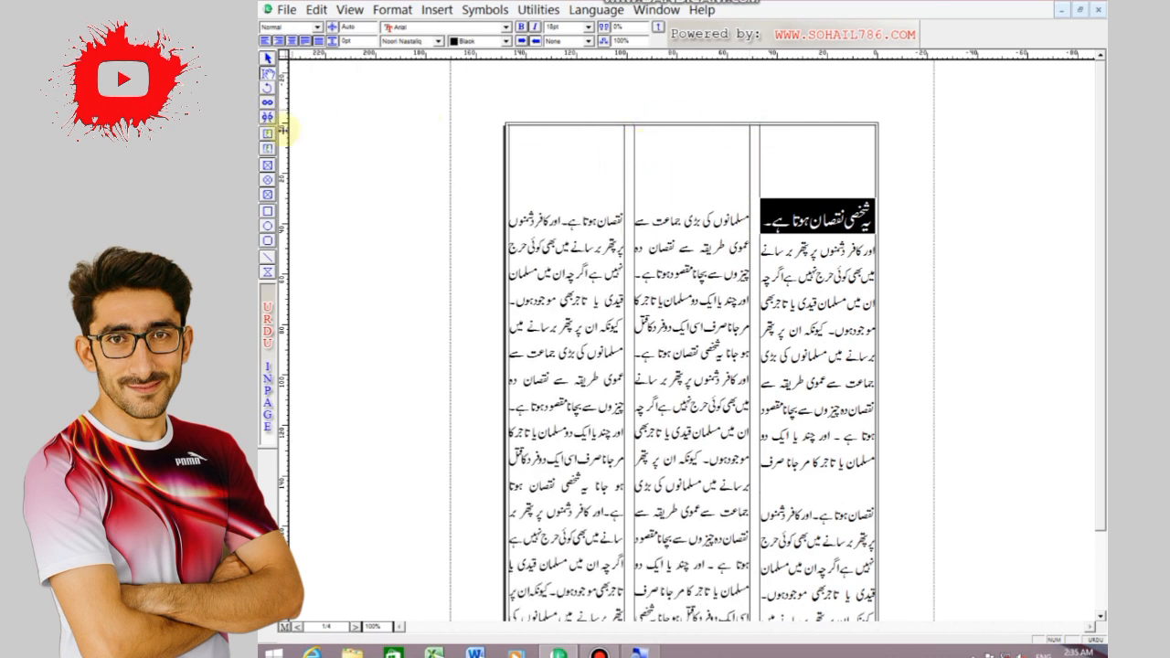
Draw a text box about 25 mm high across the top of all three columns and enter NEWSPAPER in it
click(267, 134)
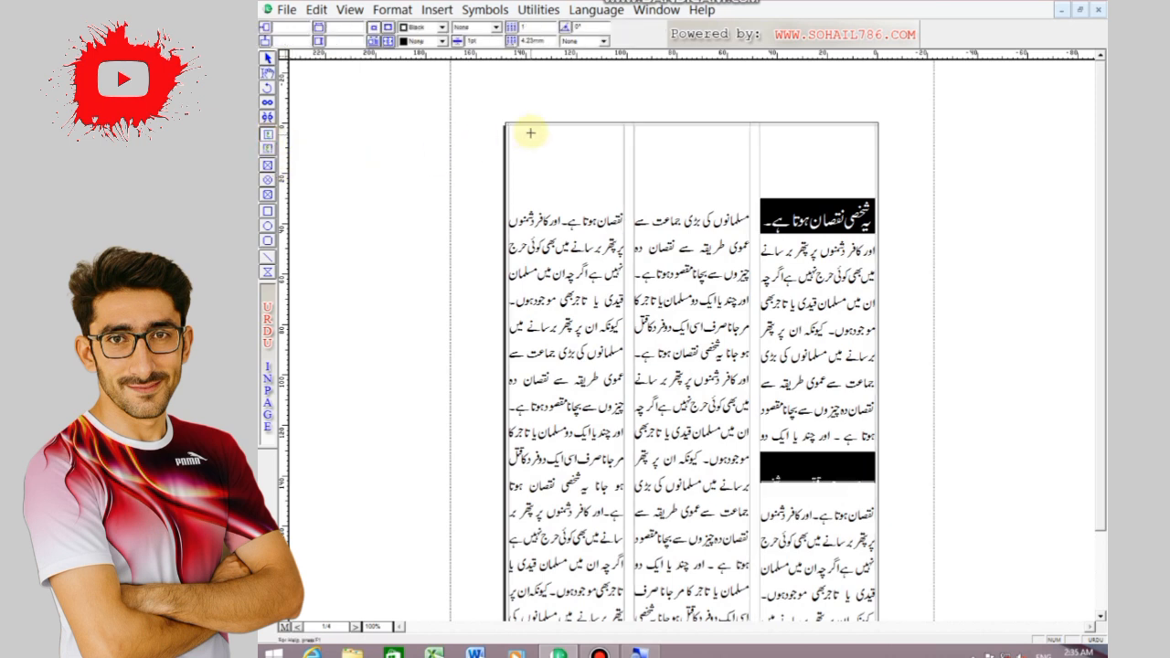
mouse_move(514, 129)
mouse_down()
mouse_move(557, 173)
mouse_move(876, 187)
mouse_up()
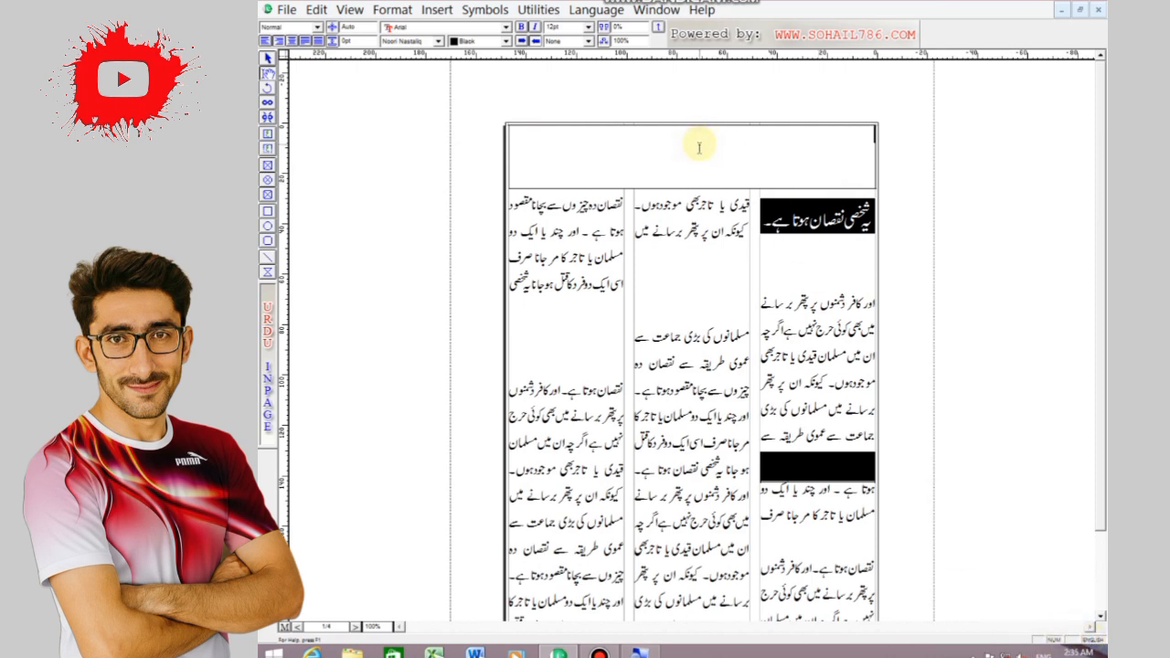
text(NEWSPAPER)
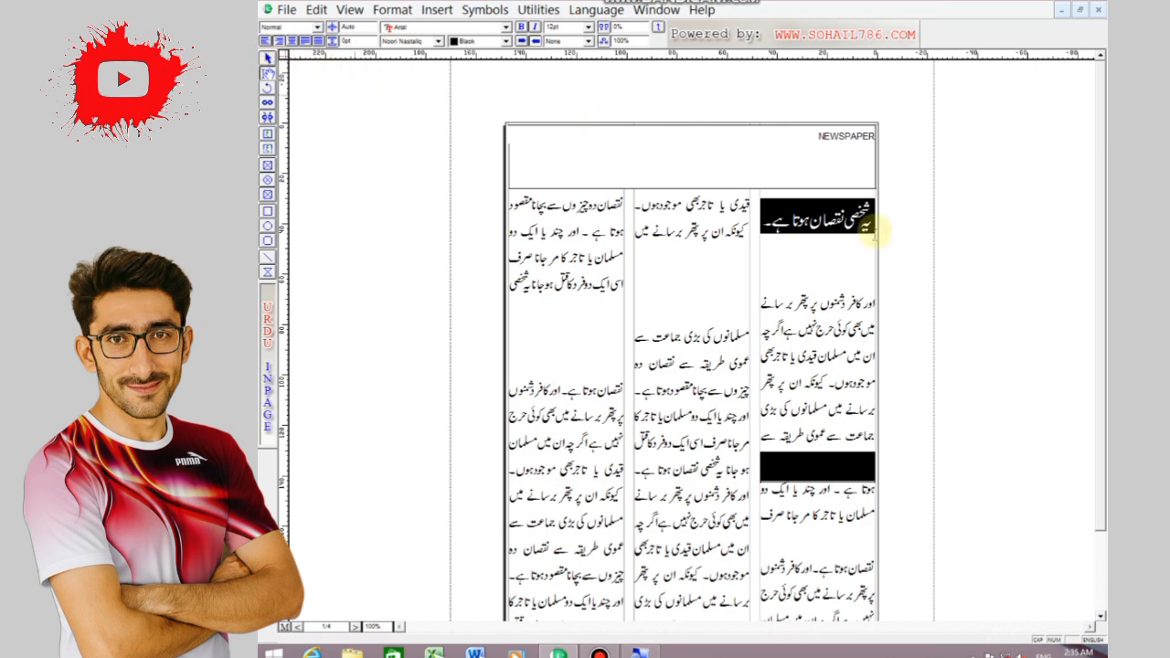
Set the NEWSPAPER heading to 48pt and centre it in its box
drag(822, 133, 894, 135)
click(587, 28)
click(556, 86)
click(587, 28)
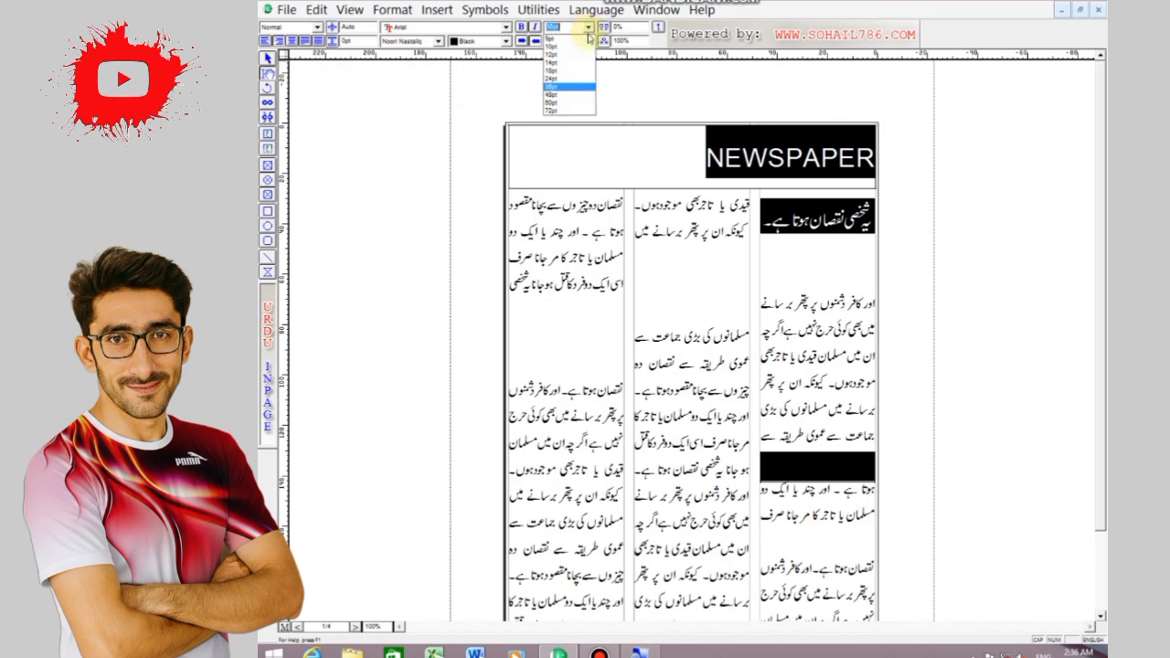
click(553, 94)
click(292, 41)
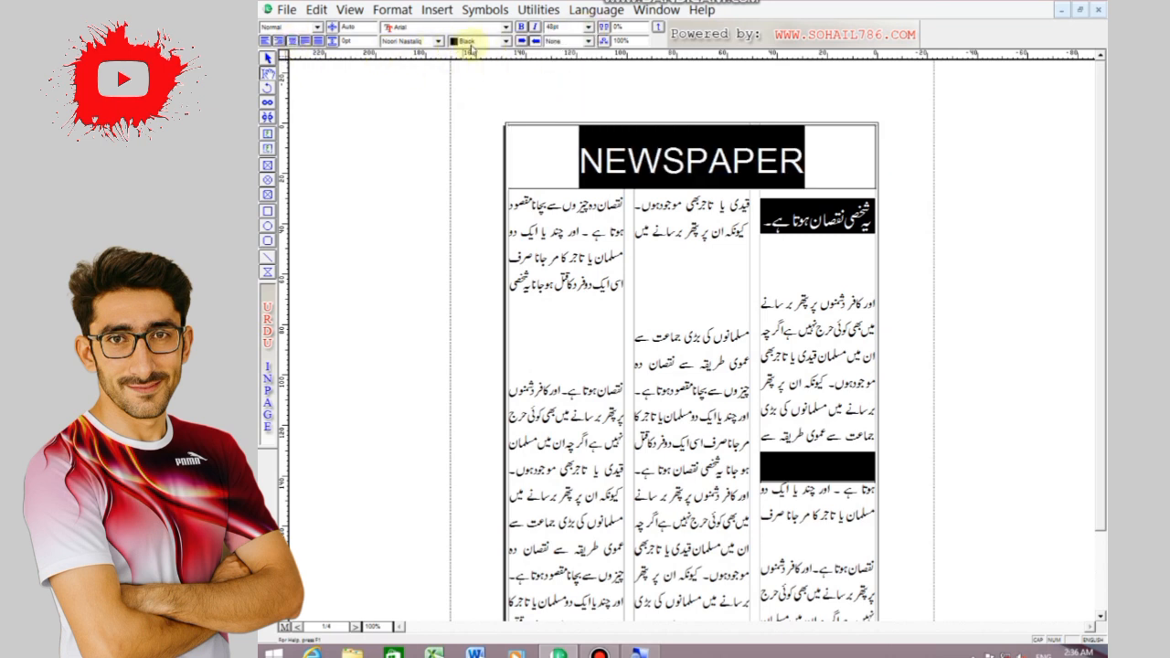
Make the NEWSPAPER heading text white and fill its box with black
click(505, 42)
drag(507, 69, 508, 57)
click(485, 53)
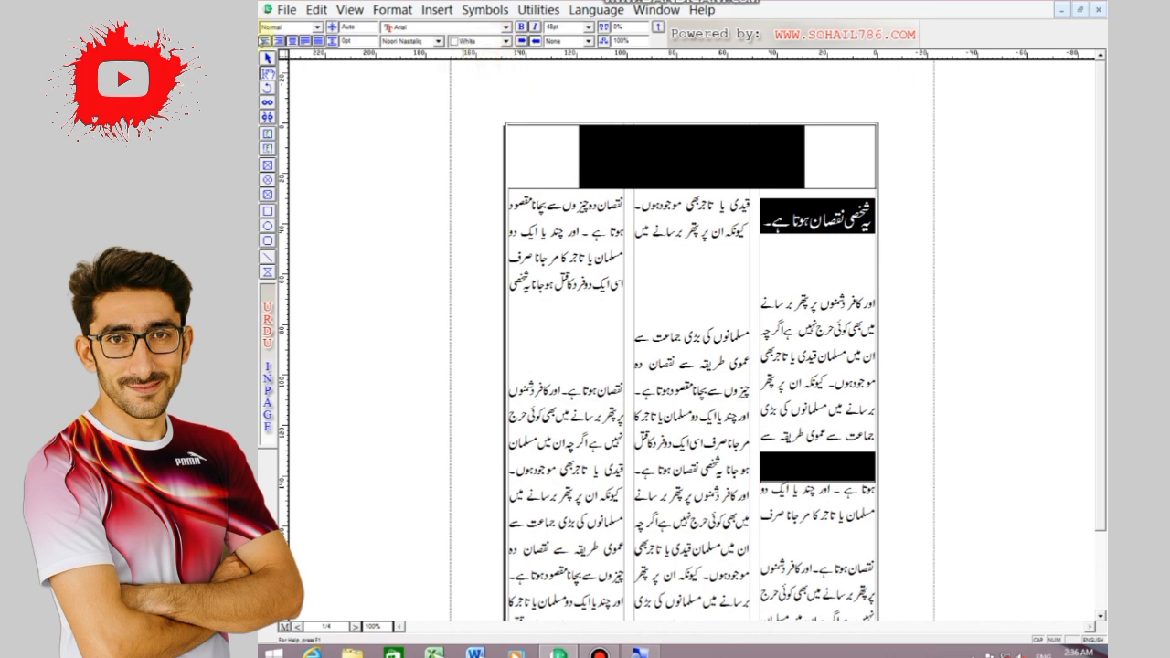
click(267, 59)
click(503, 135)
click(442, 28)
click(431, 73)
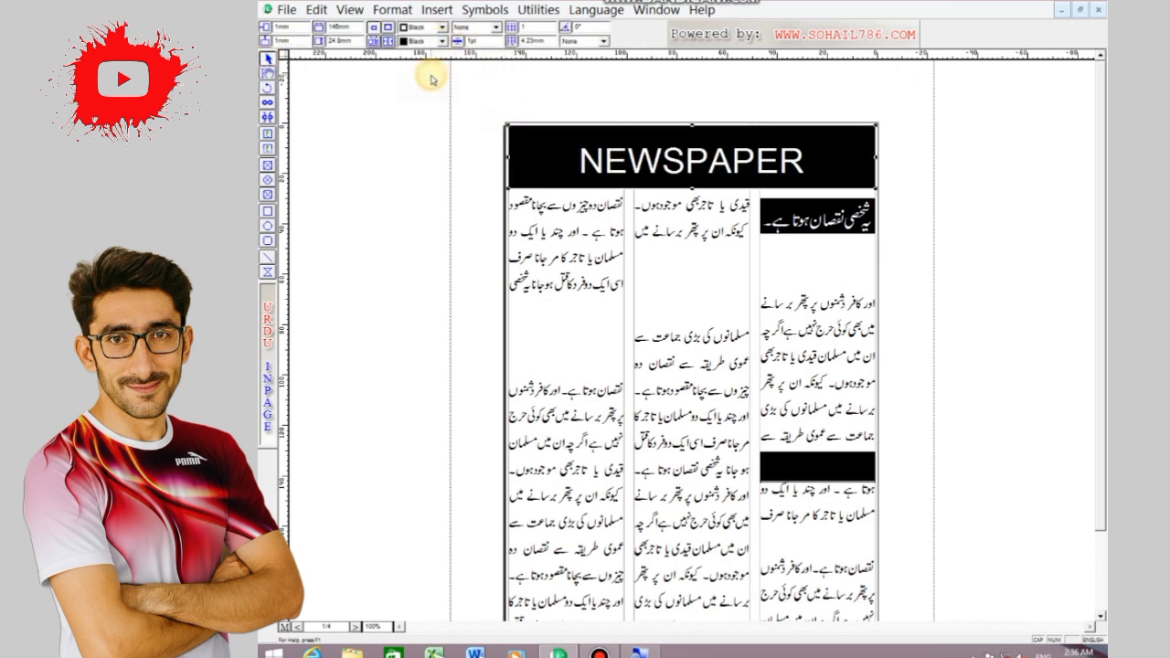
Delete the blank lines between the text lines in the middle and left-hand columns
click(267, 73)
click(681, 370)
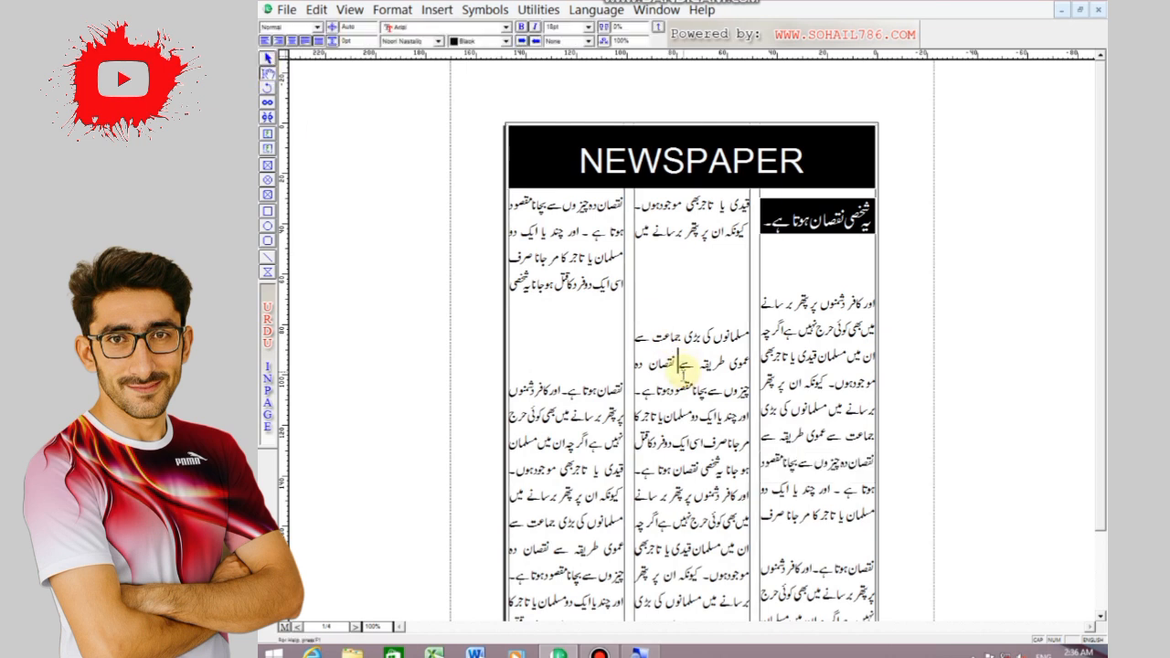
click(684, 315)
key(BackSpace)
key(BackSpace)
key(BackSpace)
click(583, 293)
key(BackSpace)
key(BackSpace)
key(BackSpace)
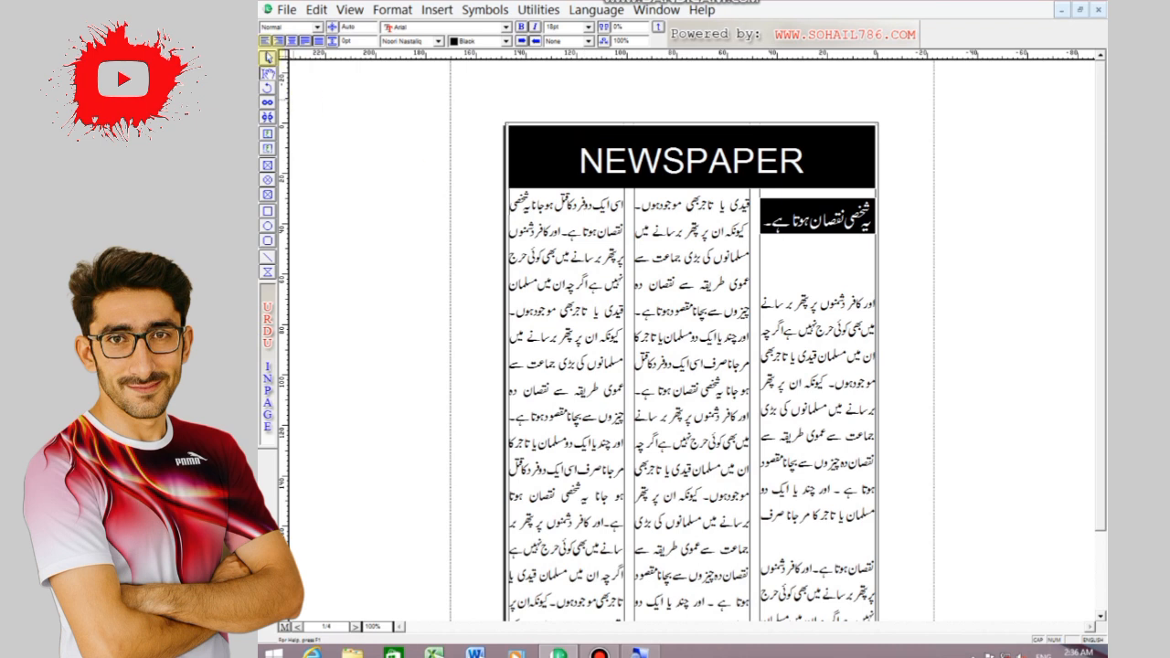
Change the fill of the NEWSPAPER heading box to white
click(267, 57)
click(536, 149)
click(442, 41)
click(437, 68)
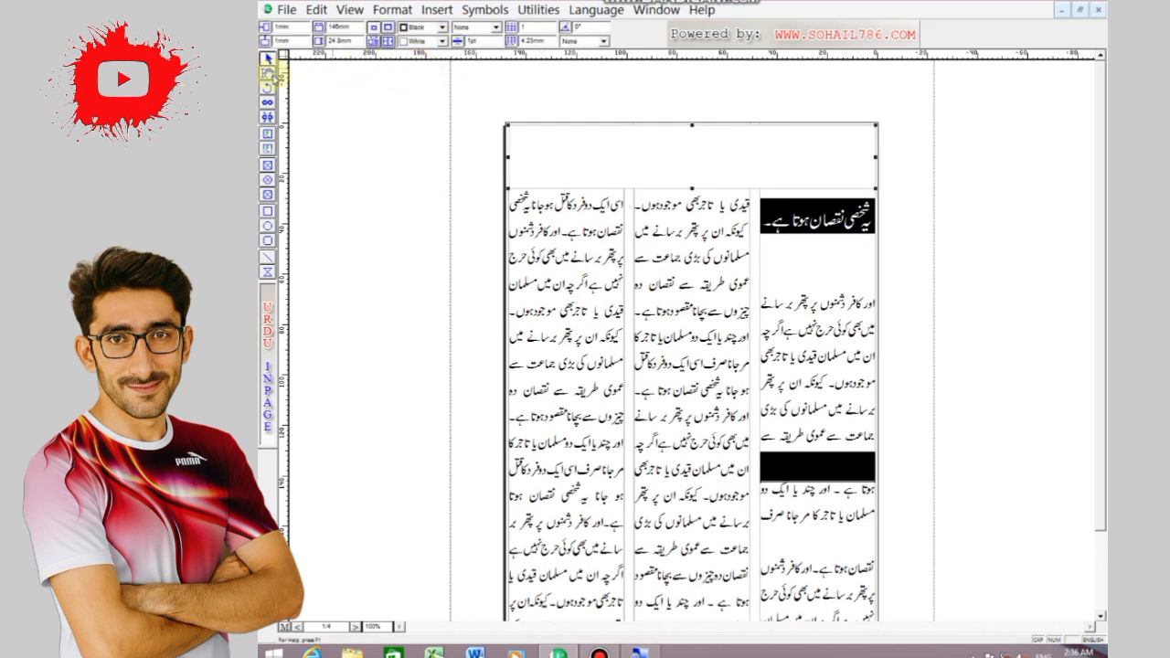
Make the whole NEWSPAPER heading text black and bold
click(267, 72)
click(526, 149)
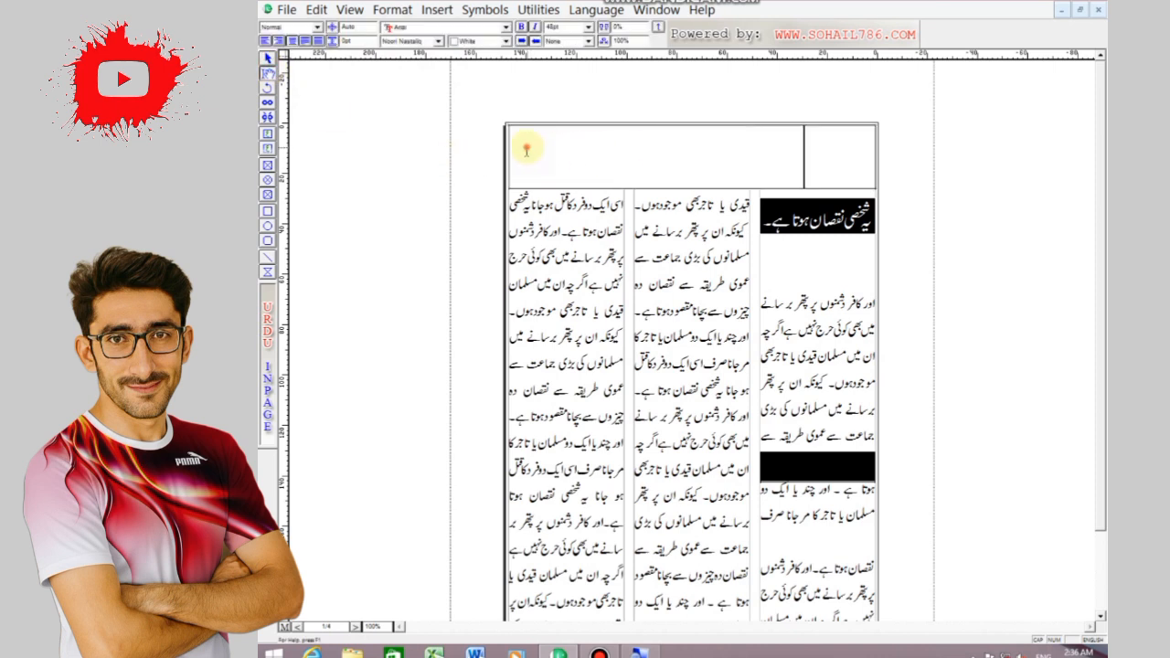
drag(808, 166, 515, 156)
drag(817, 157, 570, 157)
click(626, 162)
key(ctrl+a)
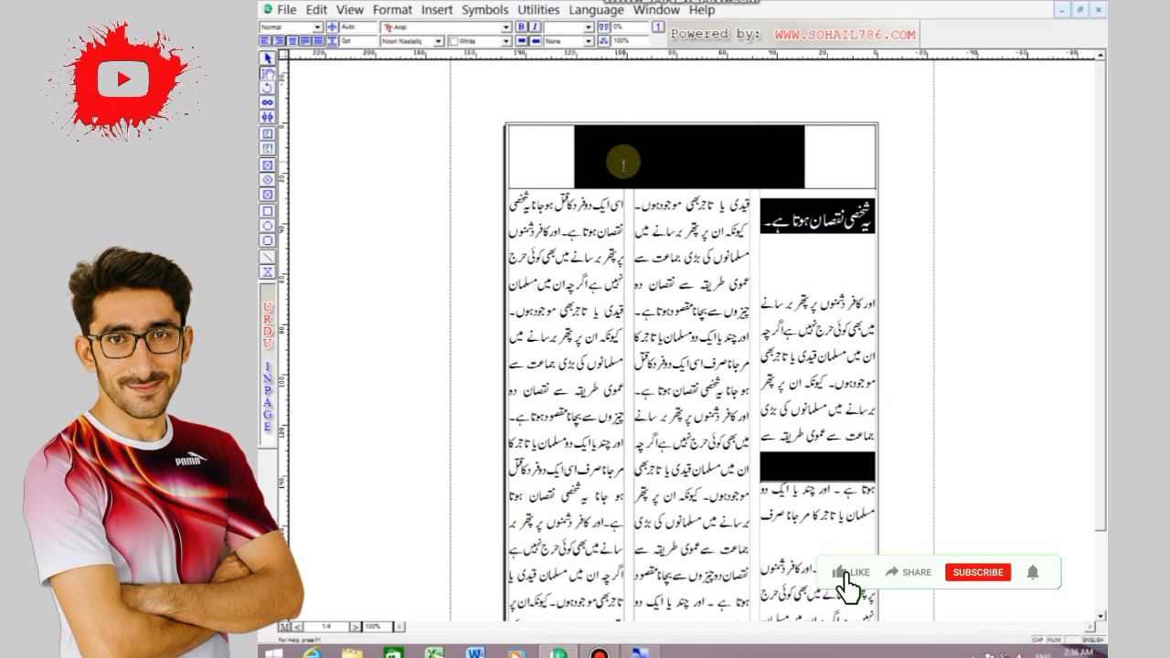
click(506, 41)
click(476, 69)
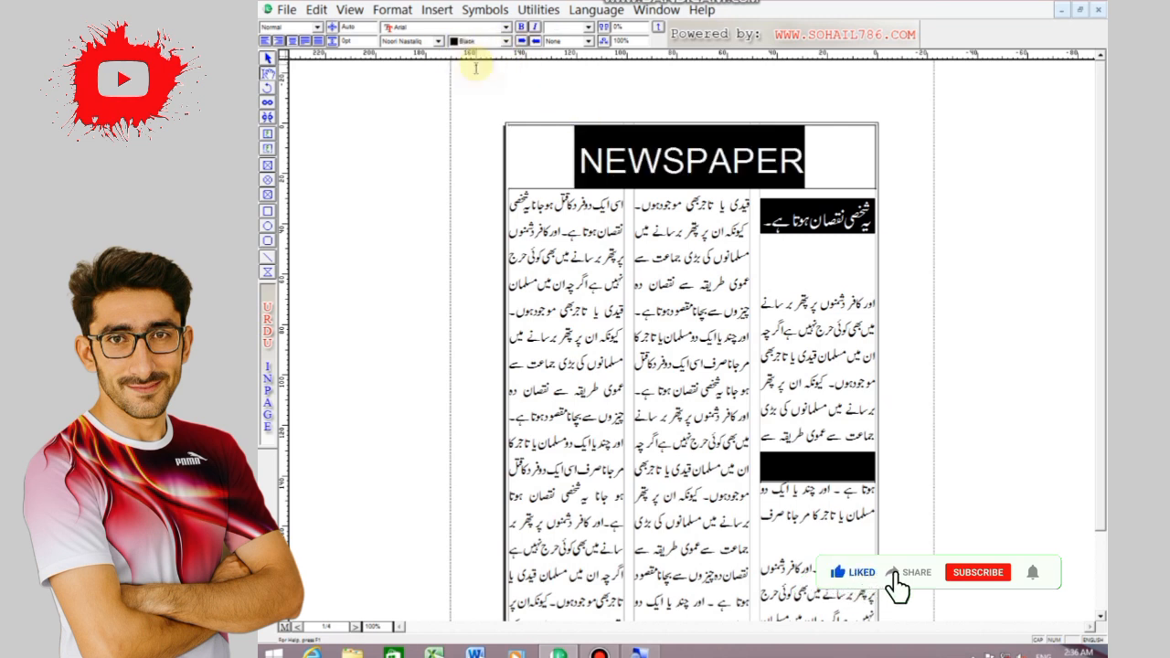
click(692, 283)
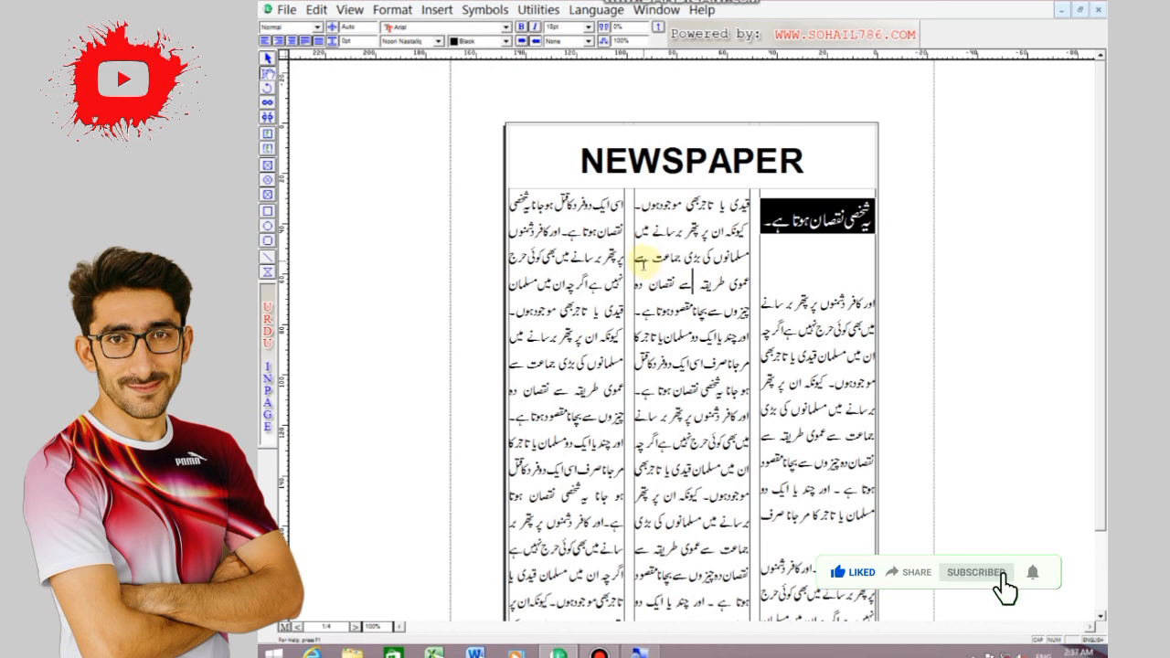
Set the letter spacing of the NEWSPAPER heading to 30%
drag(584, 159, 820, 170)
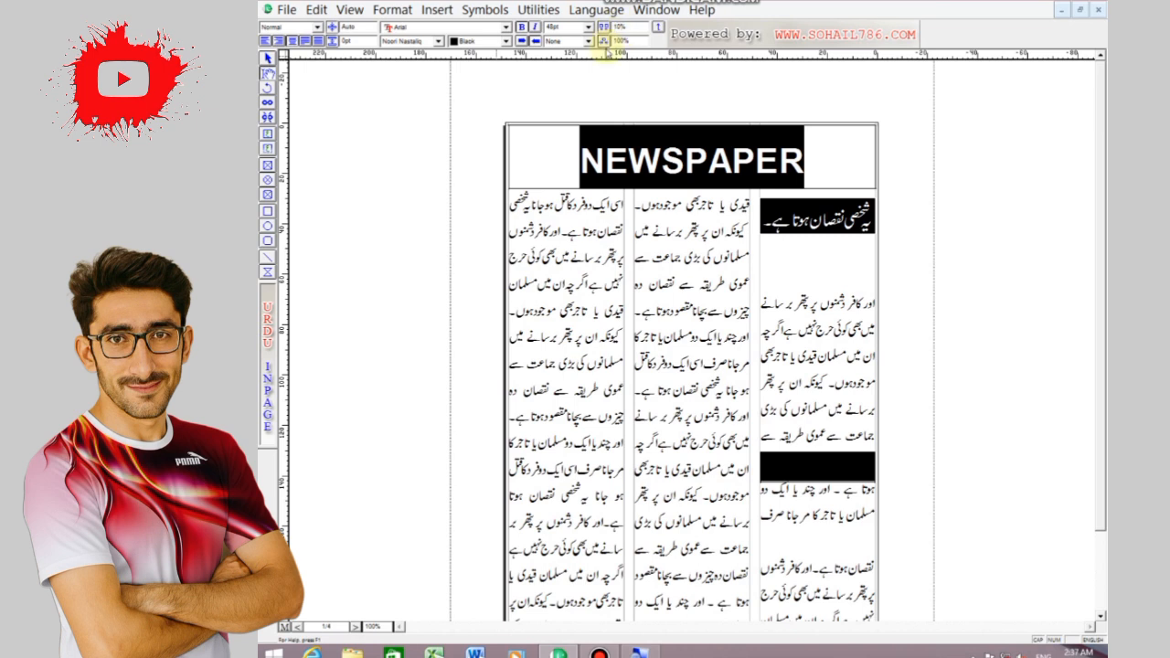
key(Return)
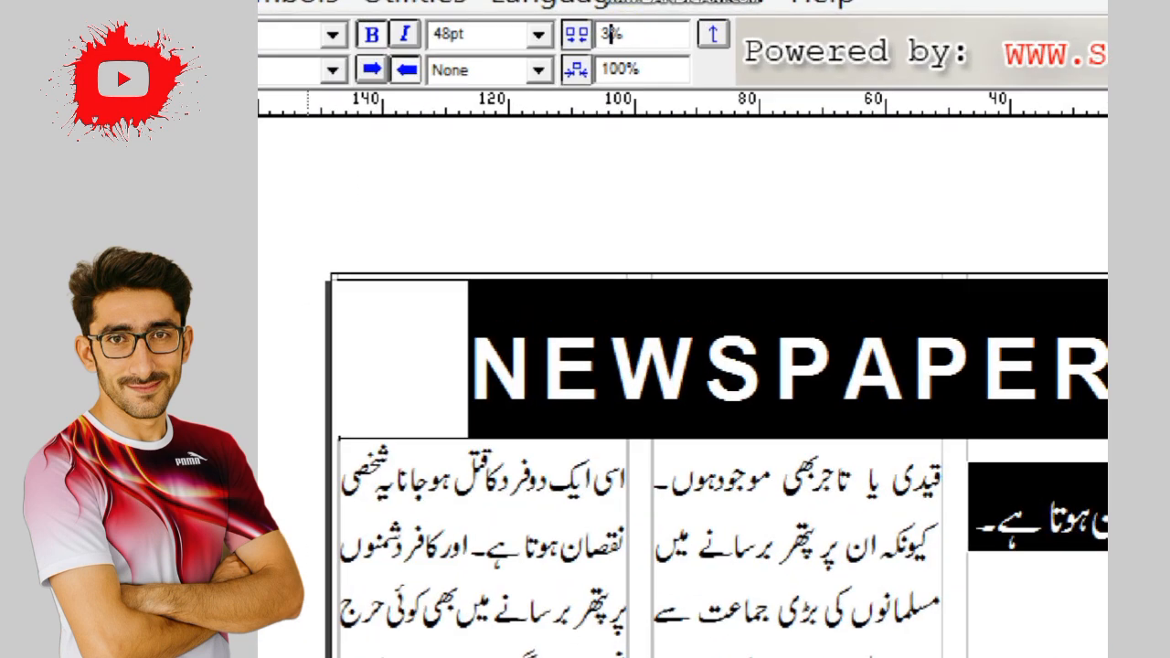
text(0)
key(Return)
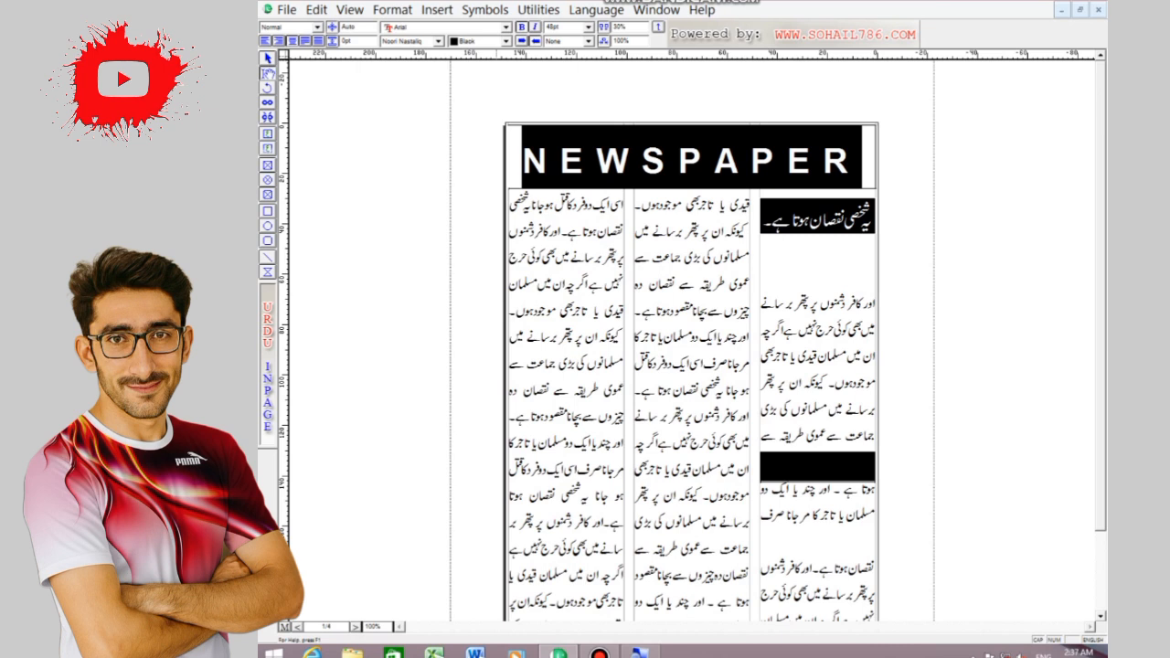
click(702, 302)
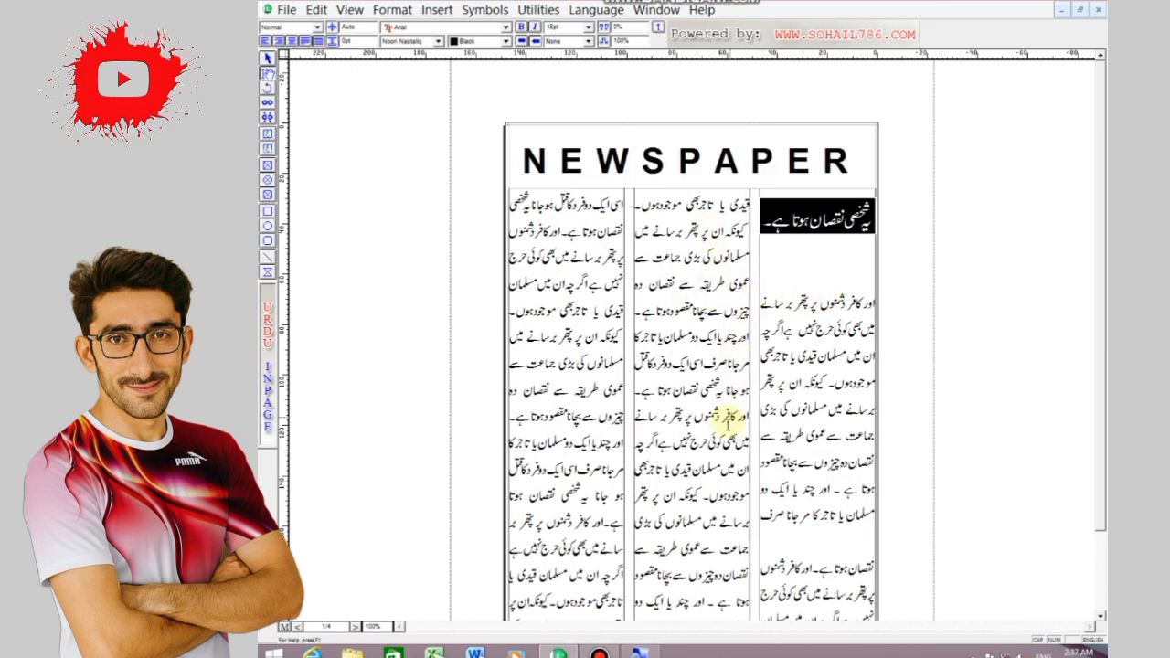
Send the empty-looking black box in the right-hand column behind the column text
click(268, 59)
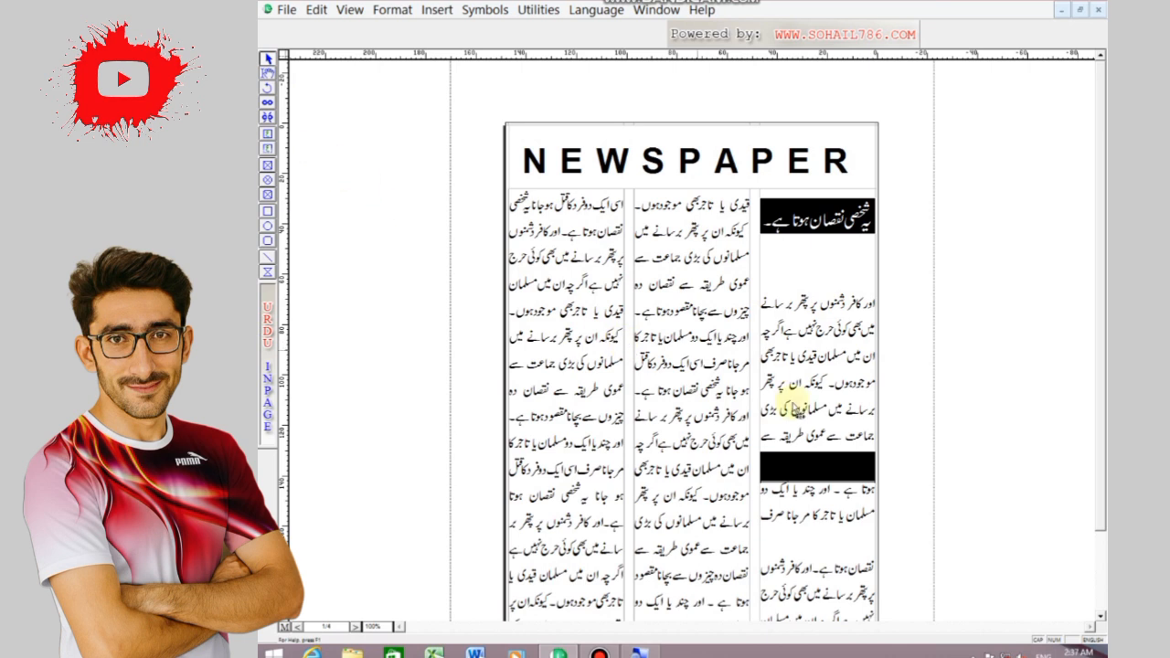
click(800, 467)
click(316, 9)
click(366, 222)
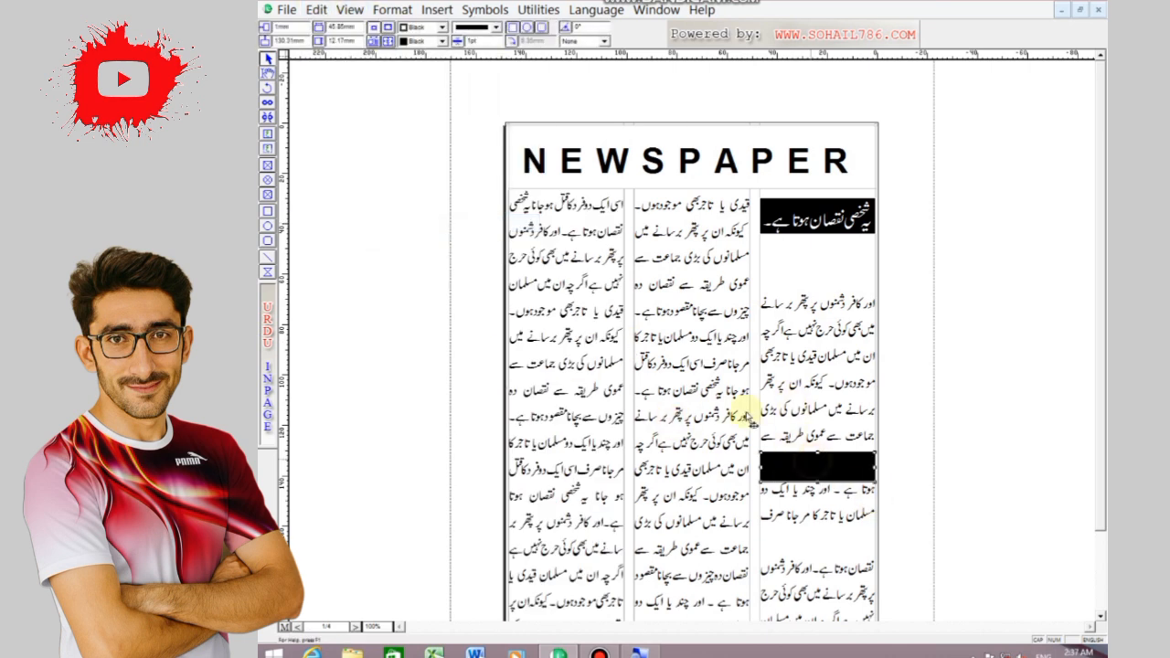
click(316, 9)
click(366, 223)
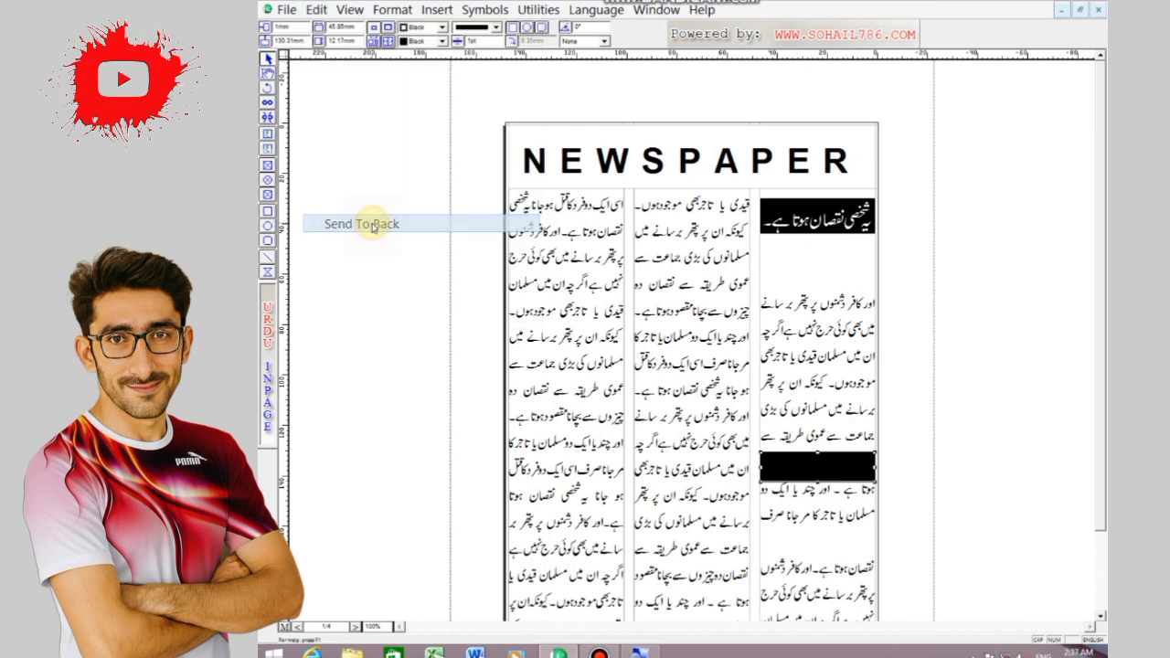
click(780, 468)
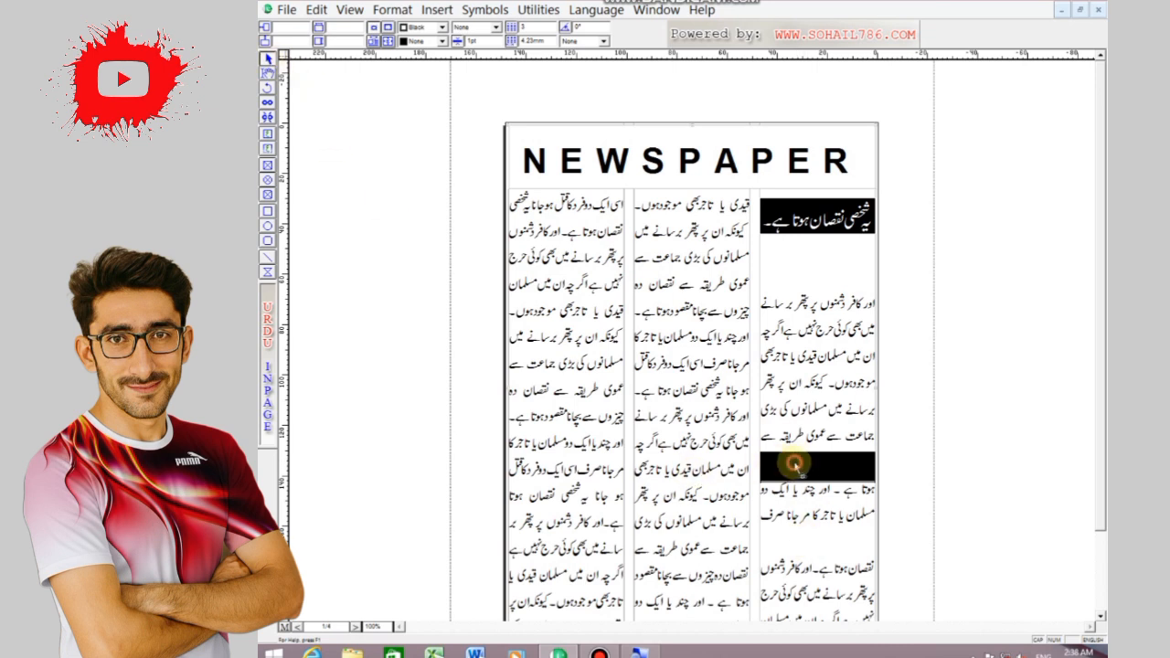
double_click(793, 466)
click(765, 263)
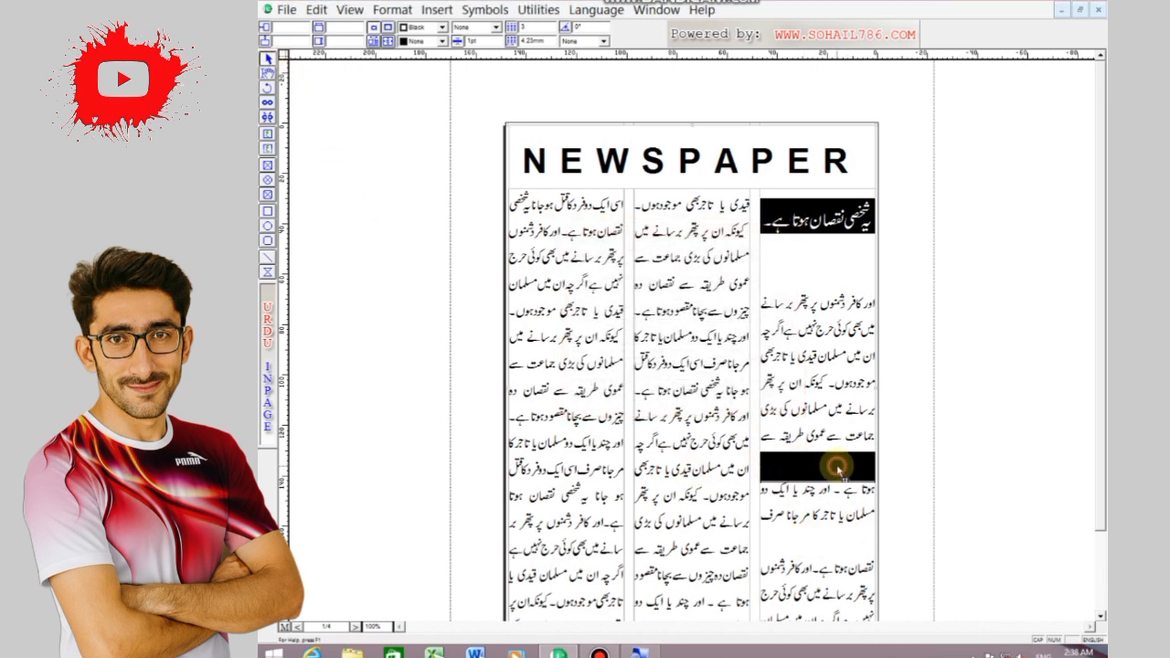
double_click(836, 469)
click(764, 245)
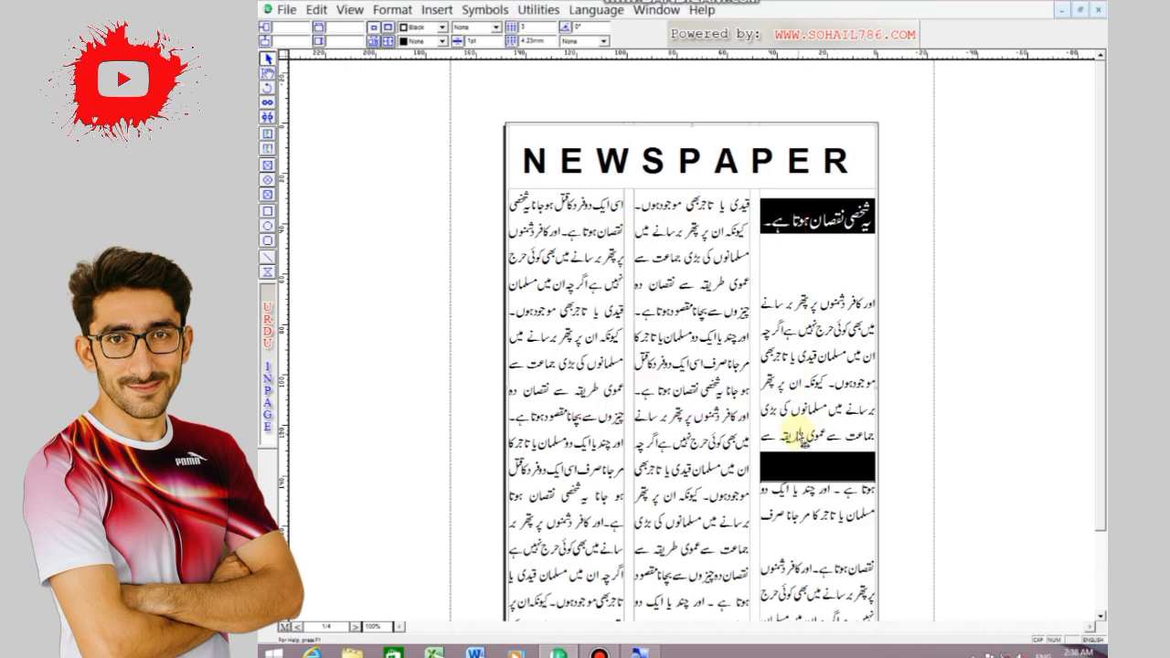
click(804, 466)
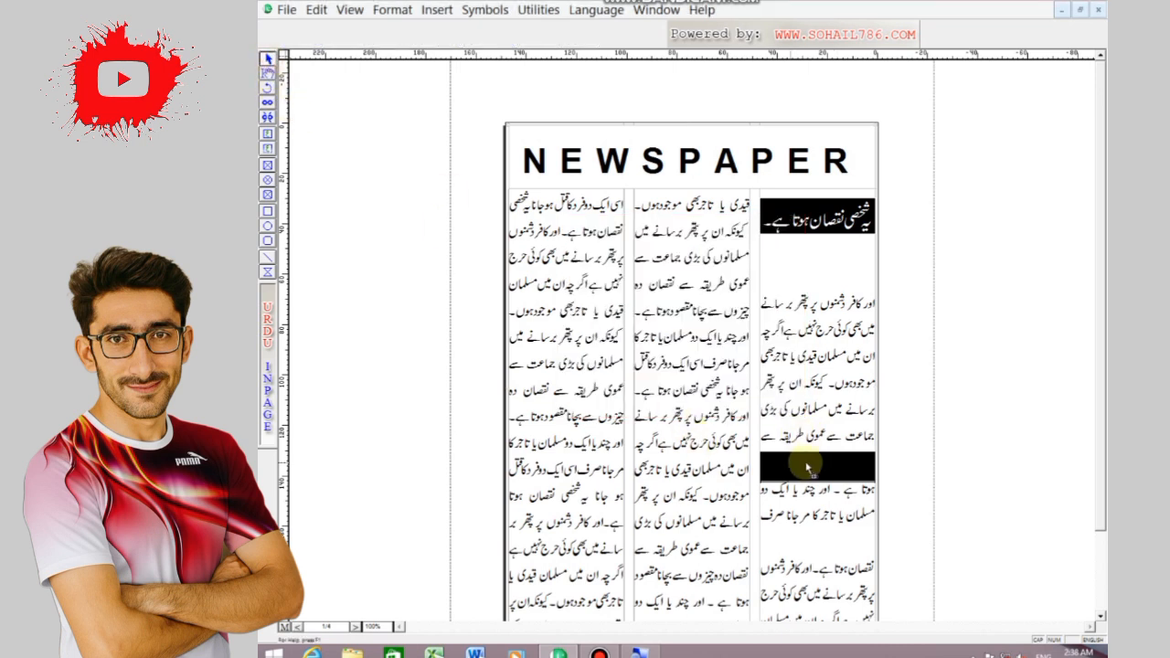
double_click(820, 456)
click(761, 262)
right_click(804, 454)
click(781, 484)
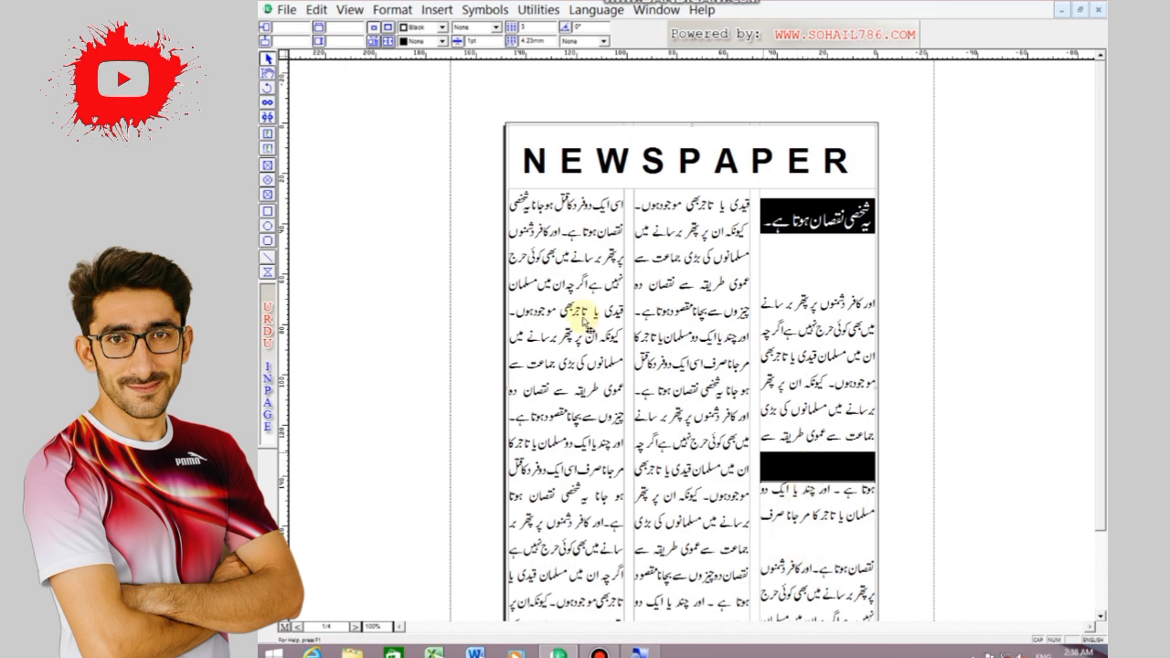
Draw a rectangle about 46 mm wide over the gap low in the right-hand column, fill it black and send it behind the text
click(267, 210)
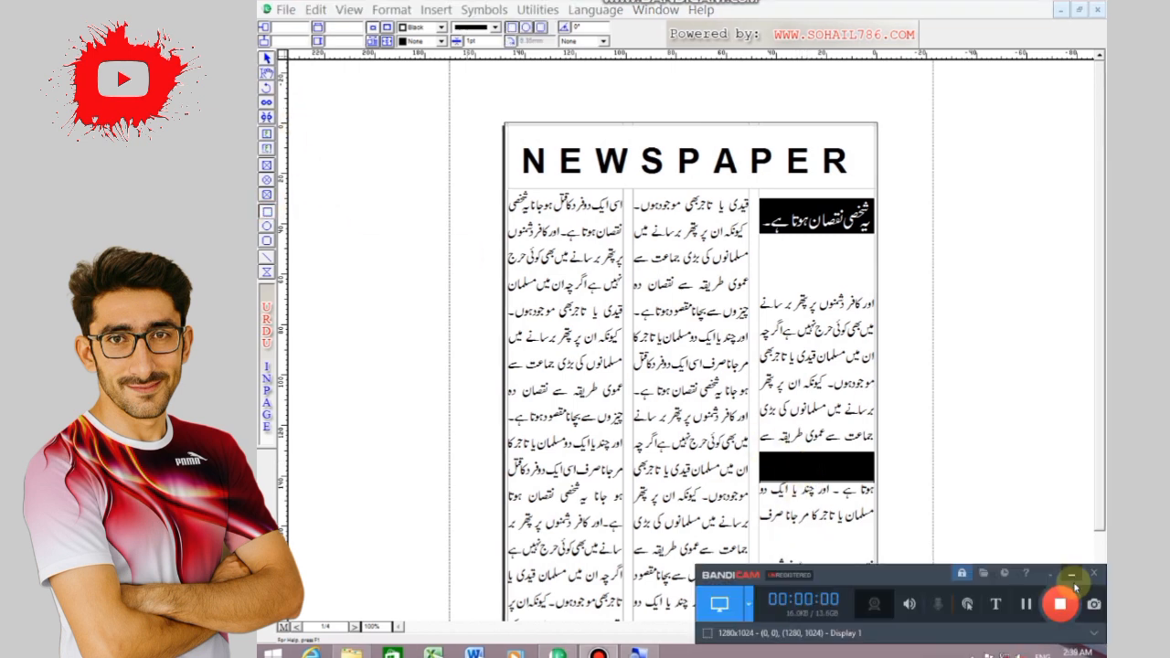
mouse_move(761, 530)
mouse_down()
mouse_move(776, 548)
mouse_move(870, 556)
mouse_up()
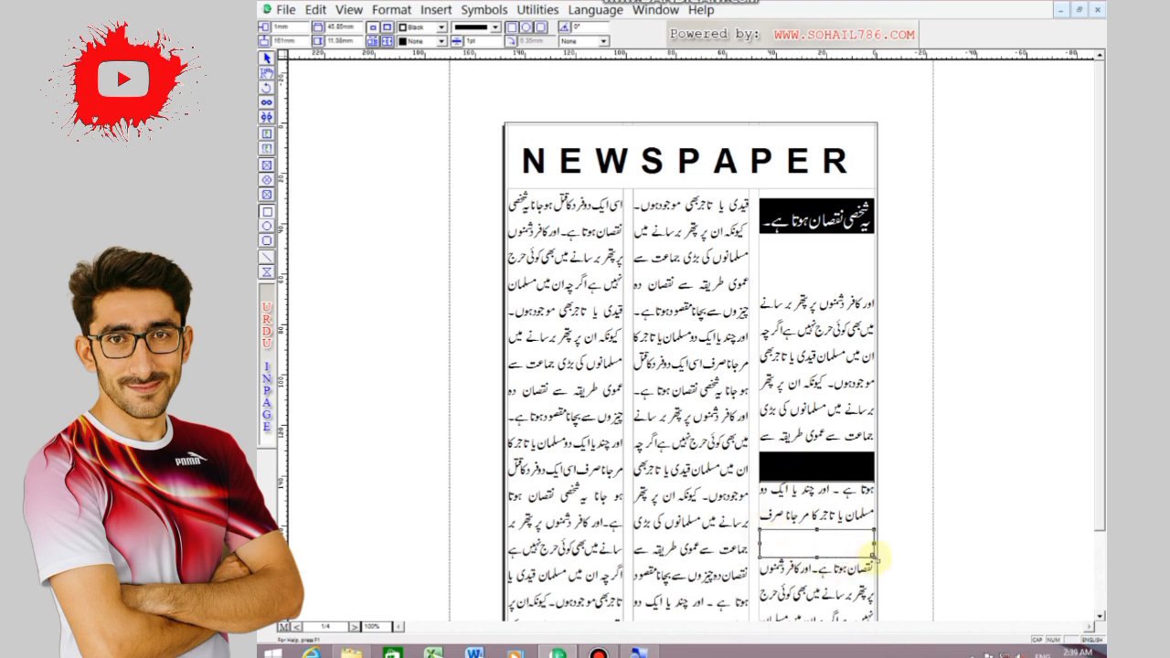
click(442, 41)
click(415, 77)
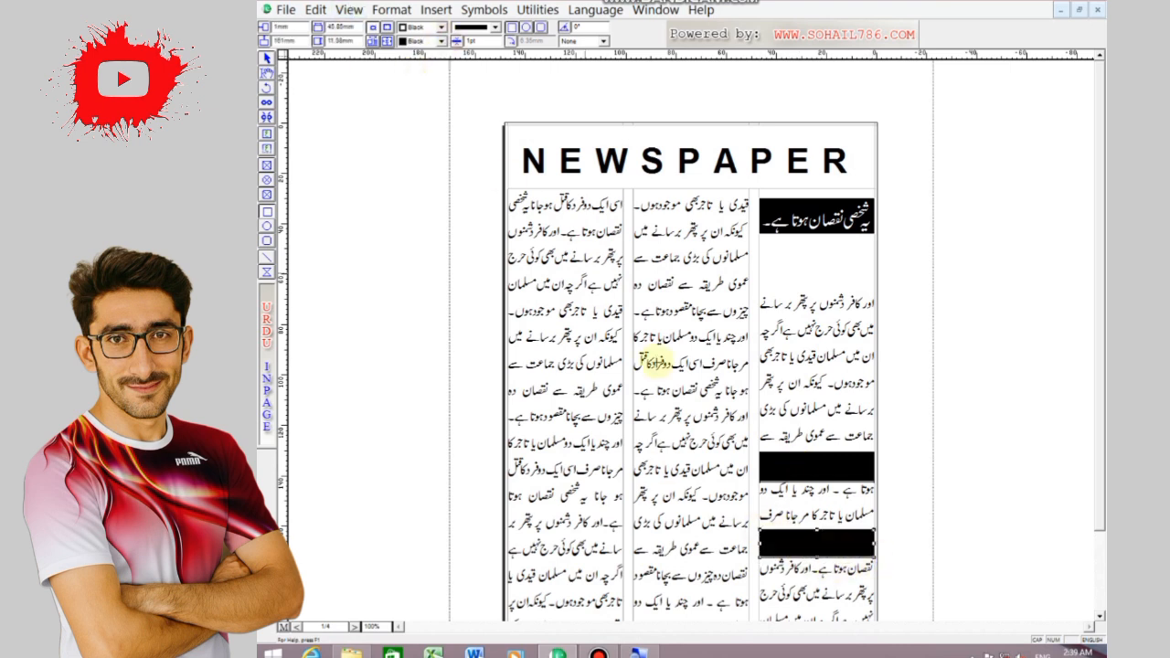
click(316, 9)
click(377, 226)
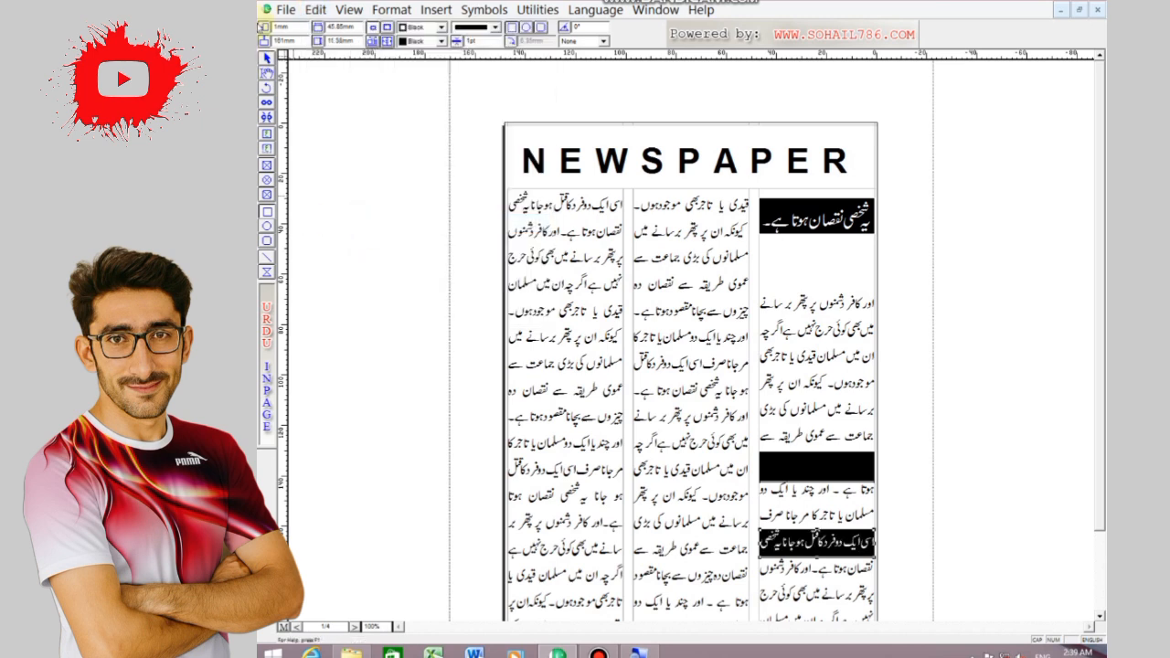
click(697, 350)
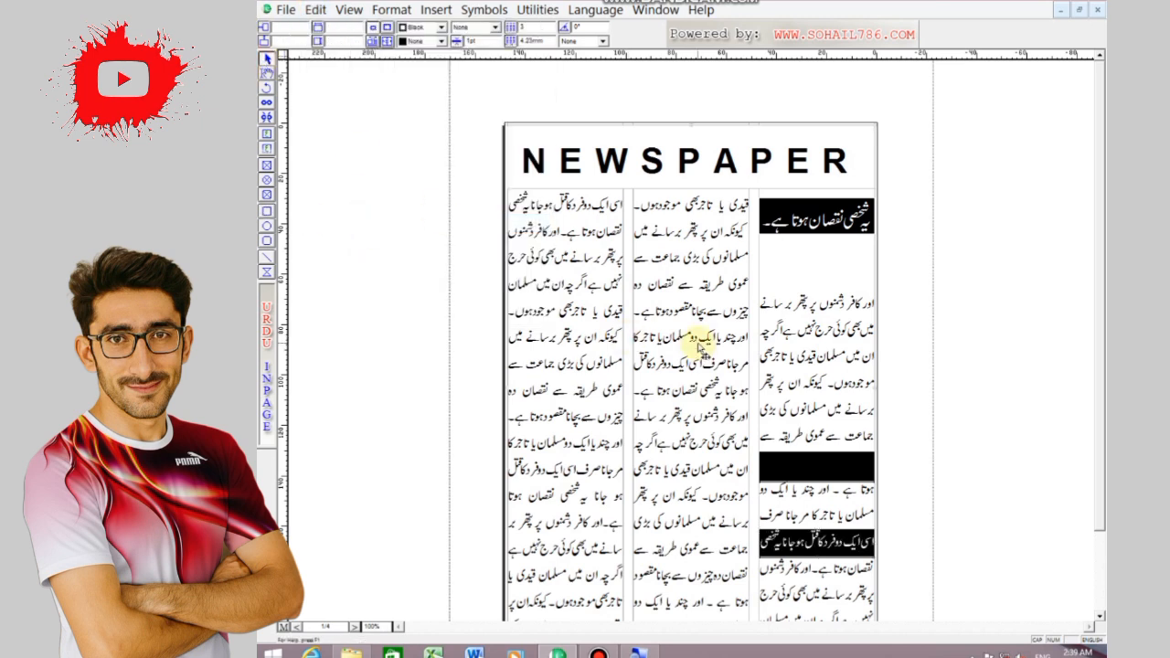
Draw a rectangular picture frame about 46 mm wide and 33 mm high across the middle column
click(569, 335)
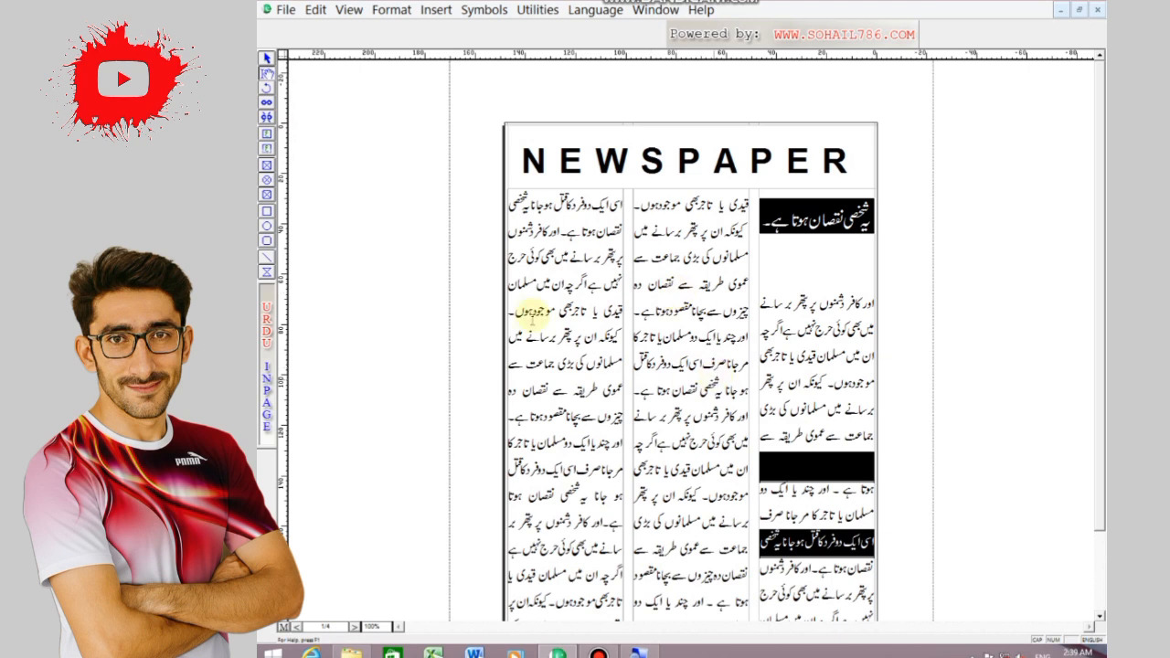
click(266, 164)
click(661, 350)
drag(635, 345, 749, 428)
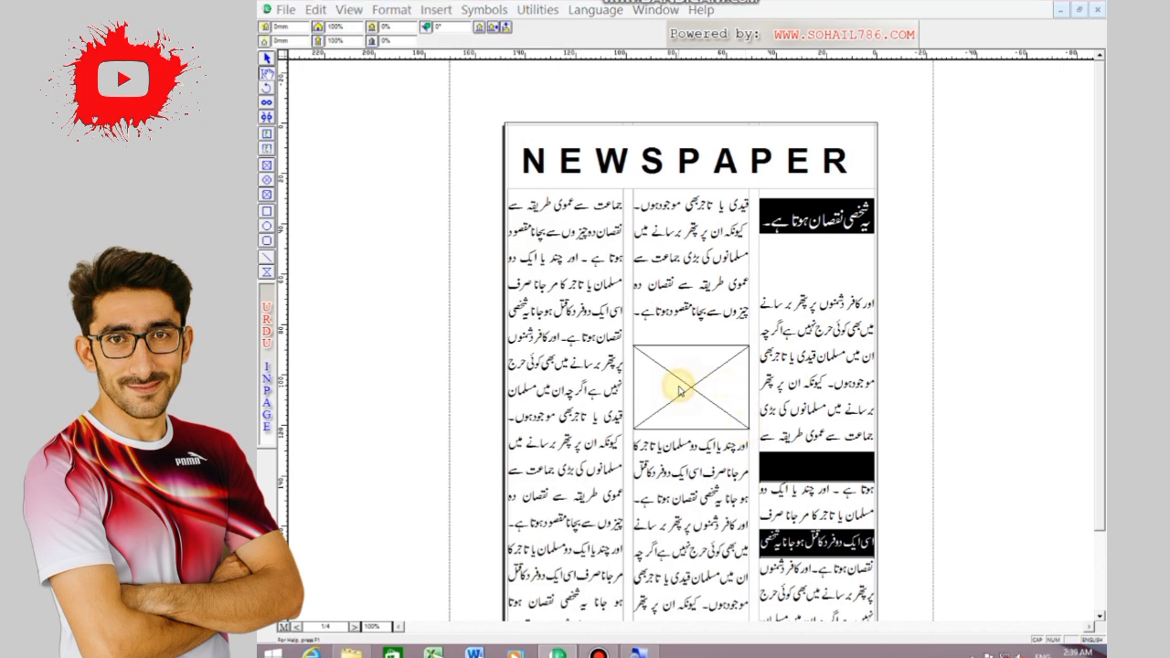
Import the bedroom picture ccbe15115495fad... from the Downloads folder into the frame
double_click(679, 385)
click(776, 244)
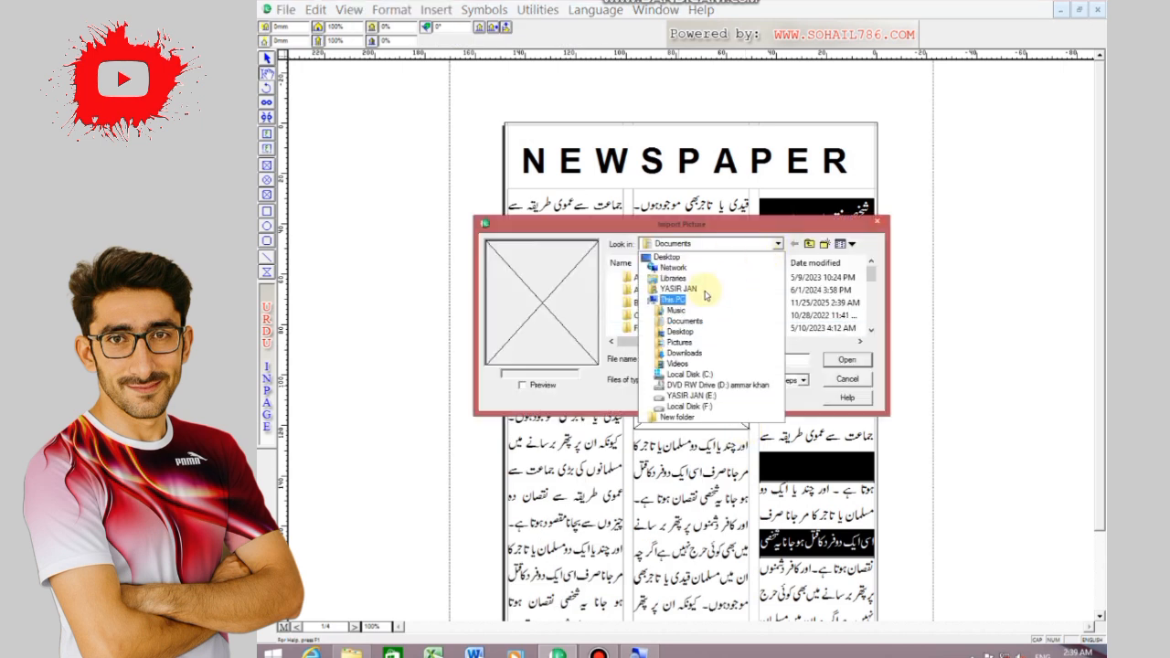
click(683, 353)
drag(871, 270, 875, 303)
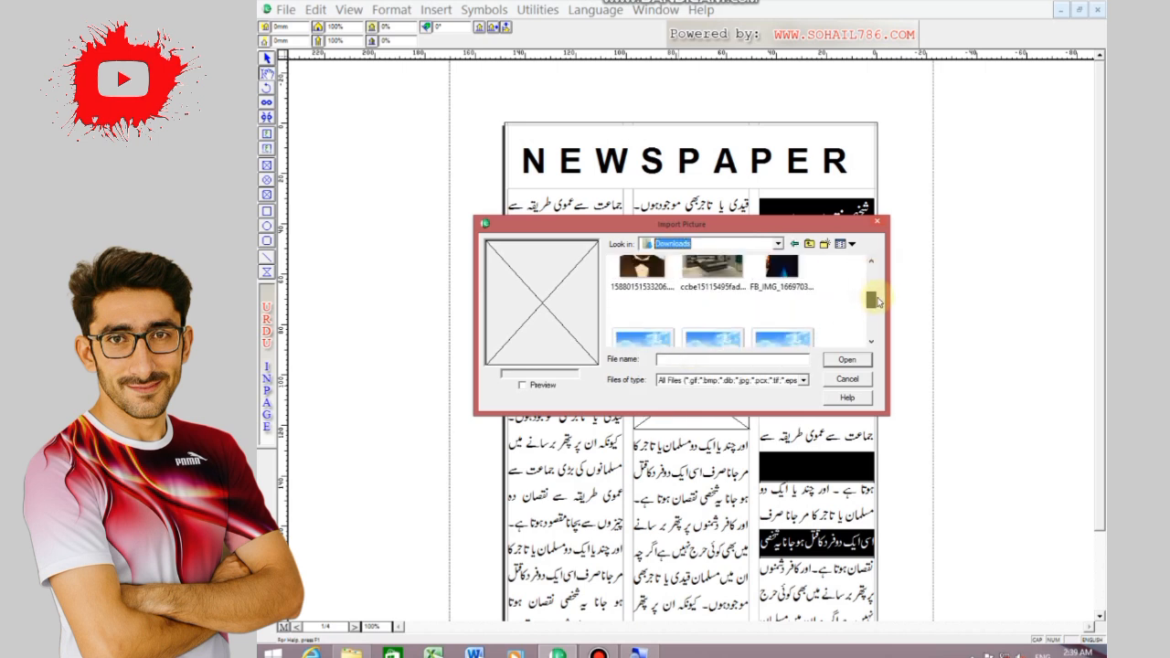
click(713, 279)
click(847, 359)
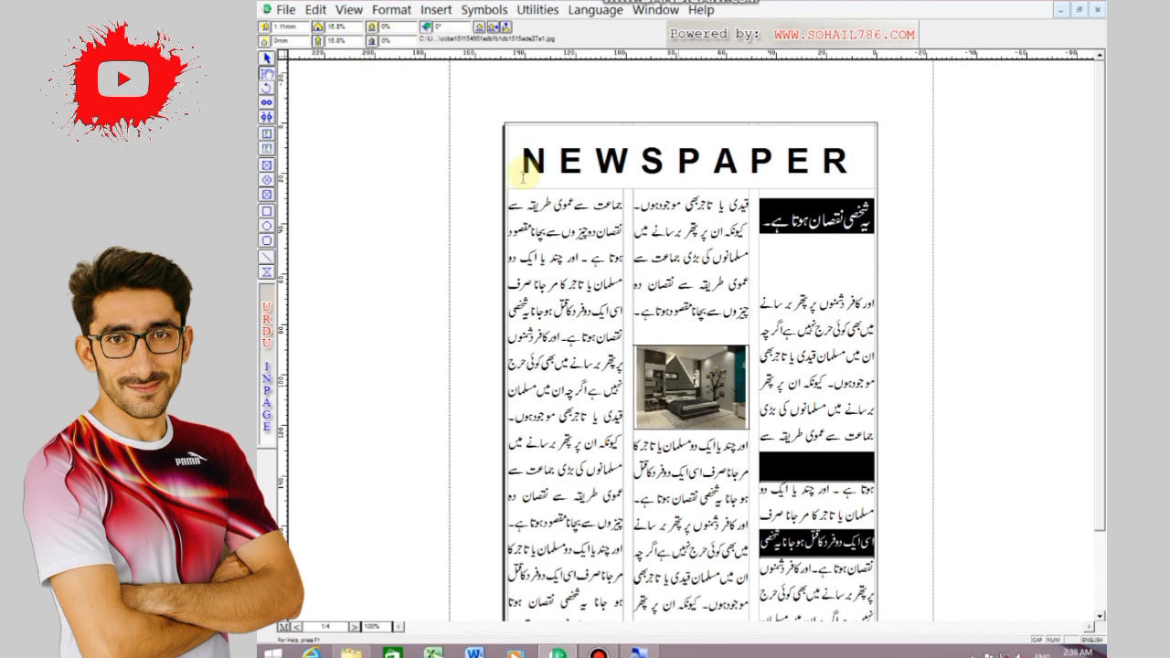
Give the picture frame border style None, 5pt line width and black fill, and move it about 8 mm down the middle column
click(267, 59)
click(659, 388)
click(441, 27)
click(424, 46)
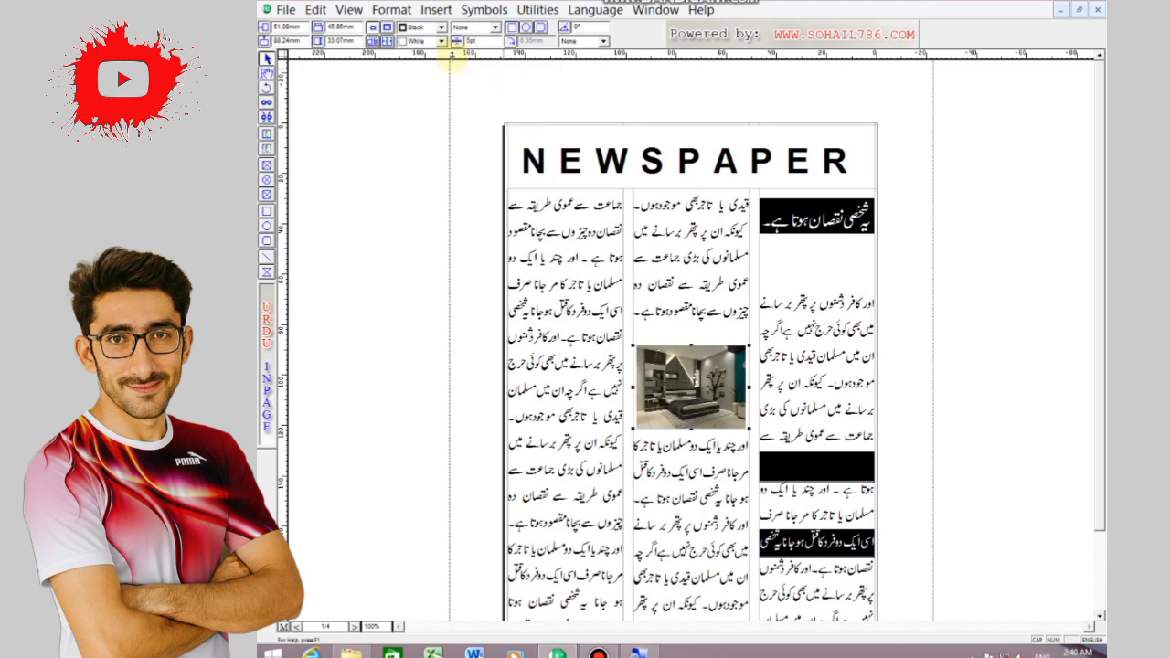
click(712, 486)
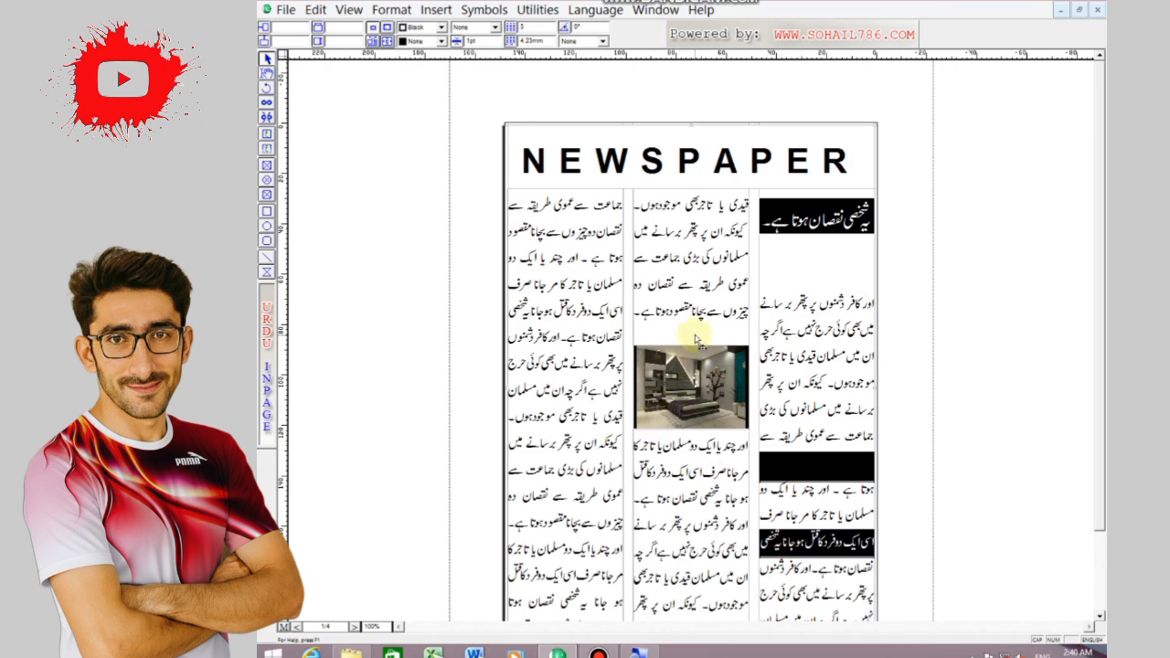
mouse_move(673, 382)
mouse_down()
mouse_move(673, 402)
mouse_move(685, 386)
mouse_up()
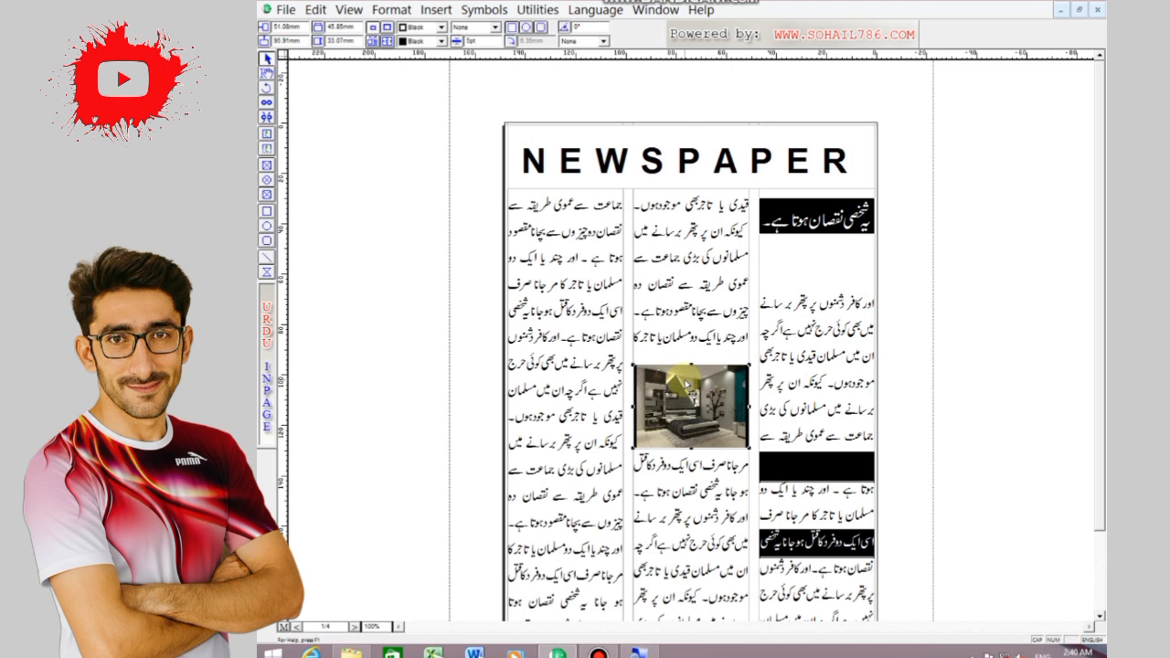
Draw a rectangle about 46 mm wide and 19 mm high over the two text lines above the picture and fill it black
click(266, 210)
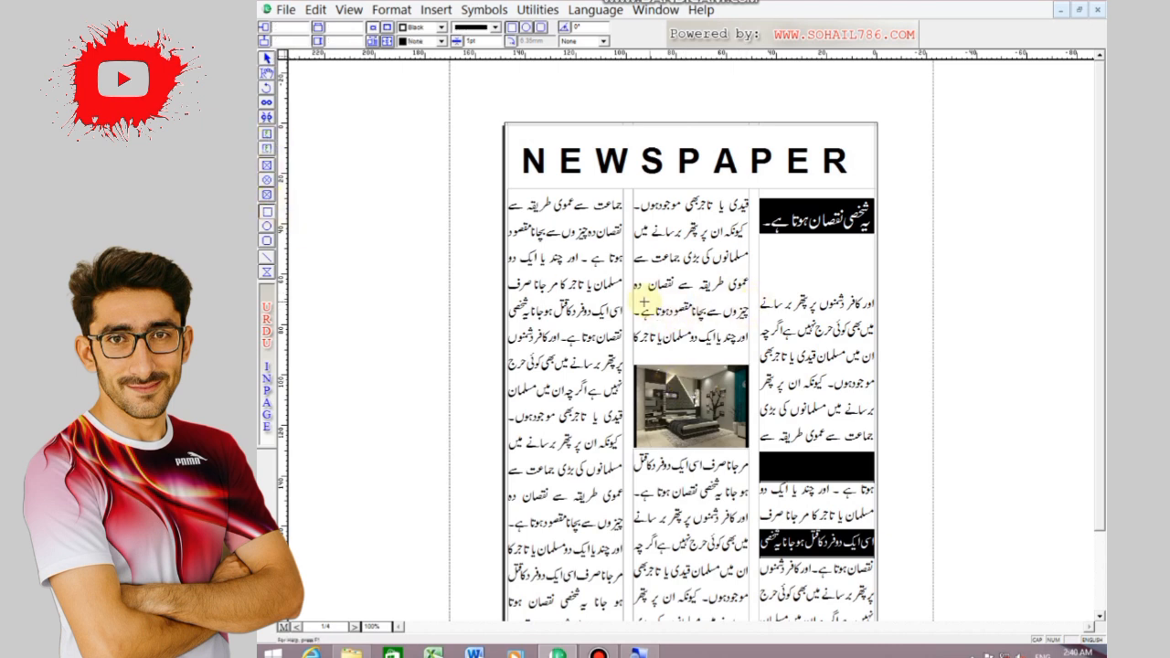
drag(634, 301, 749, 348)
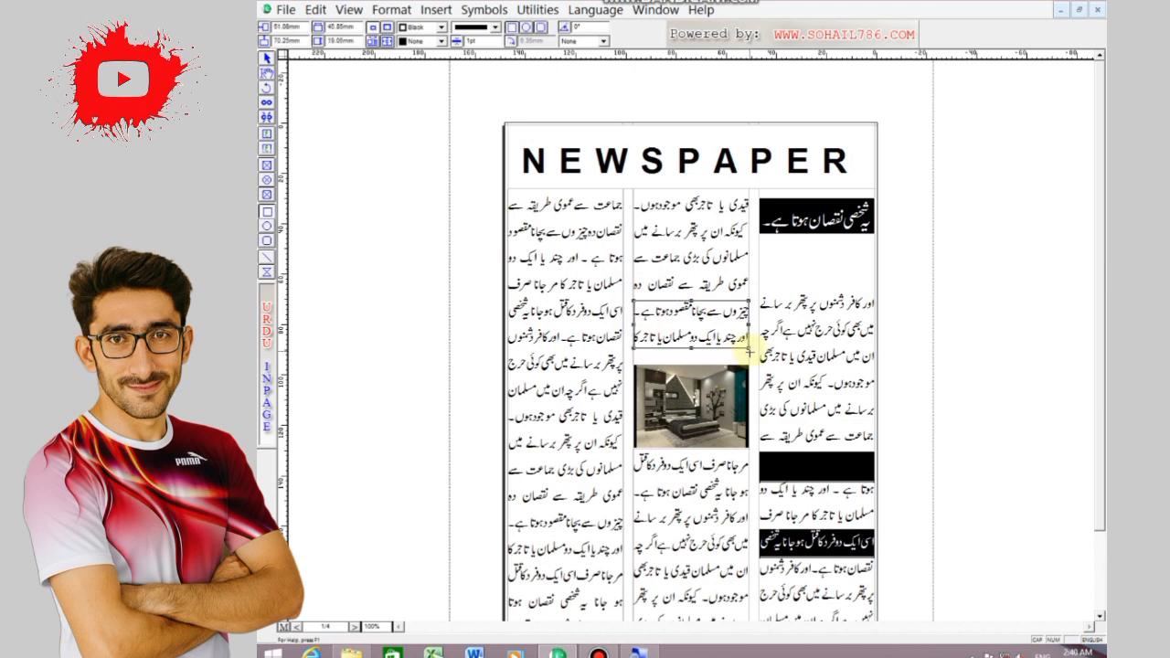
click(441, 41)
click(411, 58)
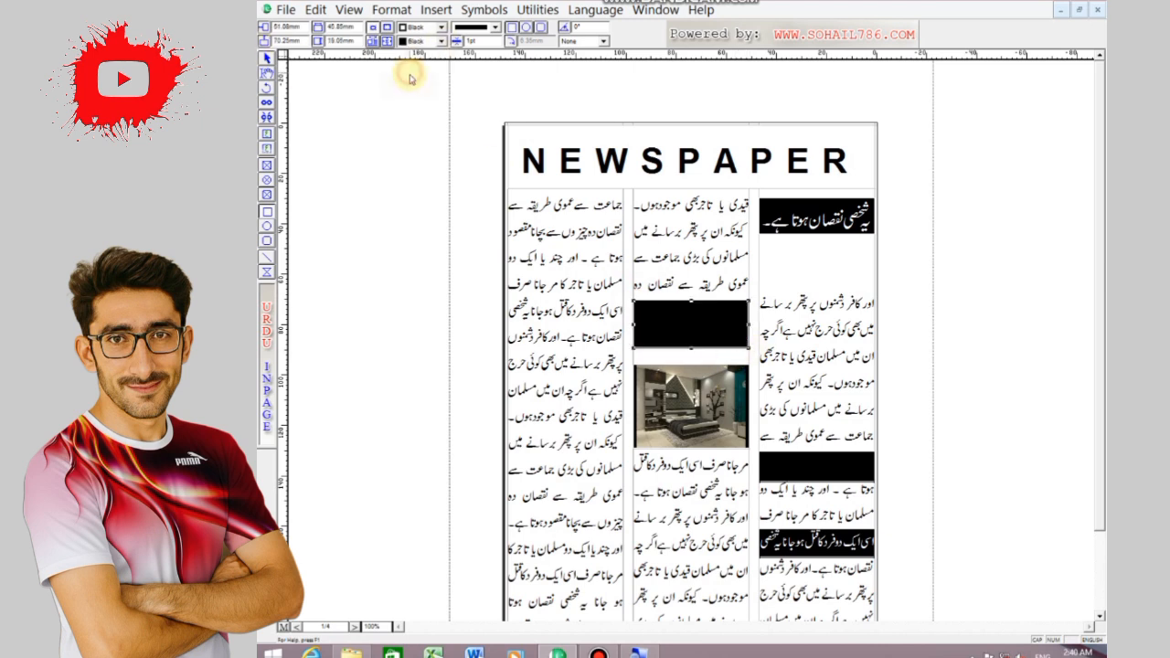
Send the middle column's black rectangle behind the text and make the two lines over it white
click(315, 11)
click(384, 224)
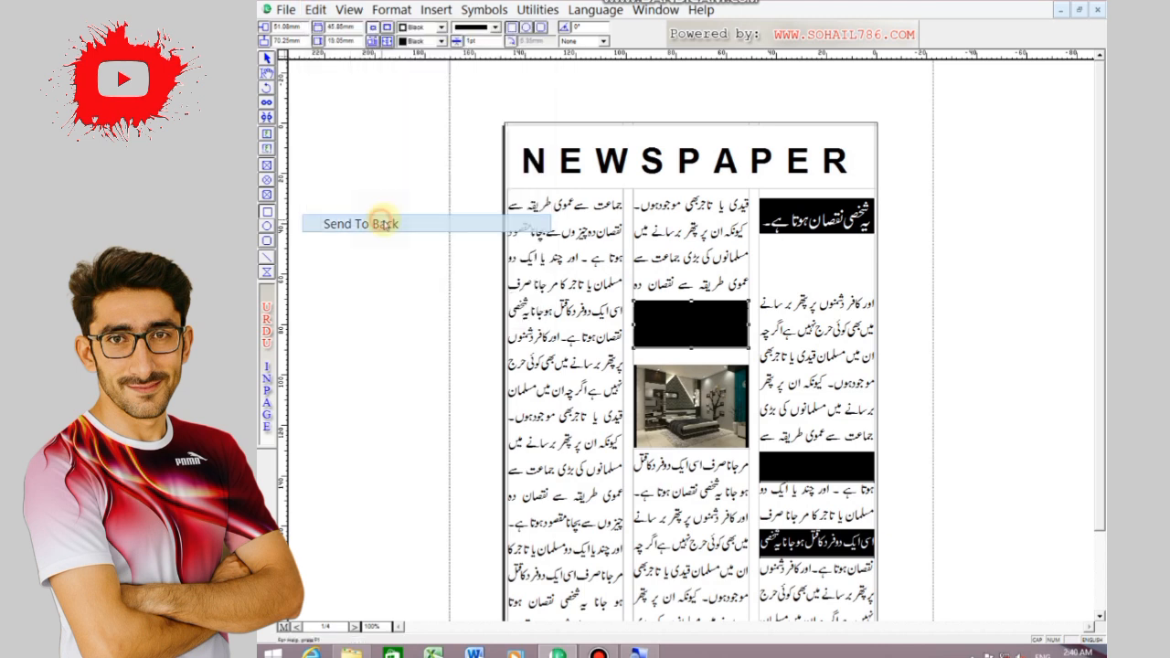
click(640, 311)
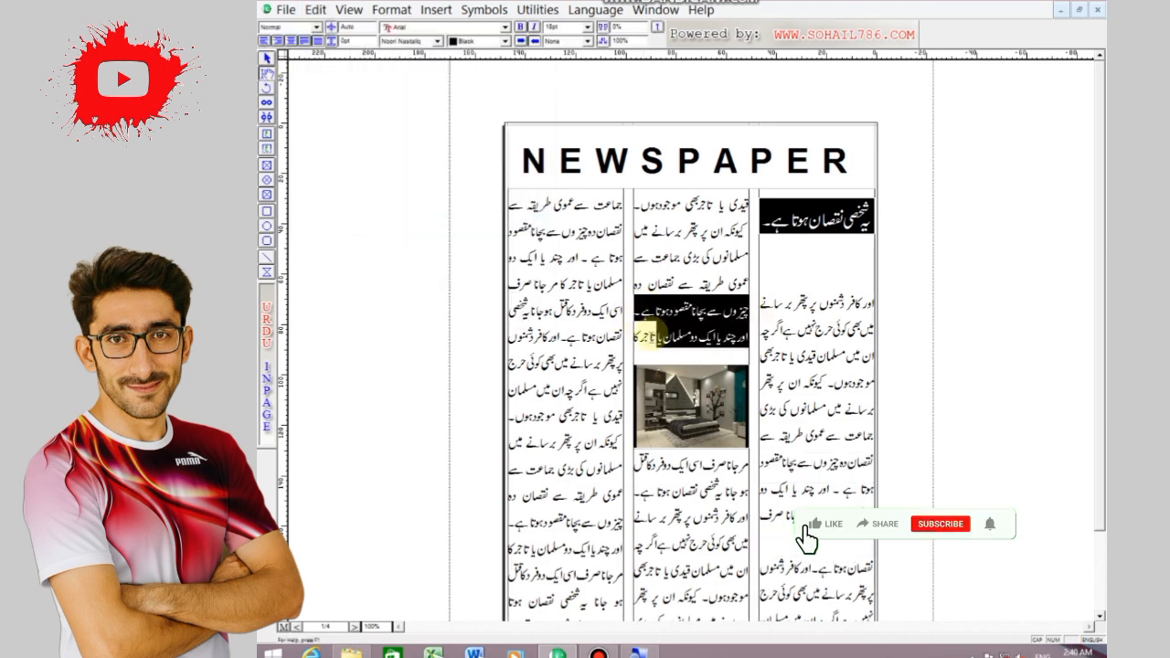
click(504, 41)
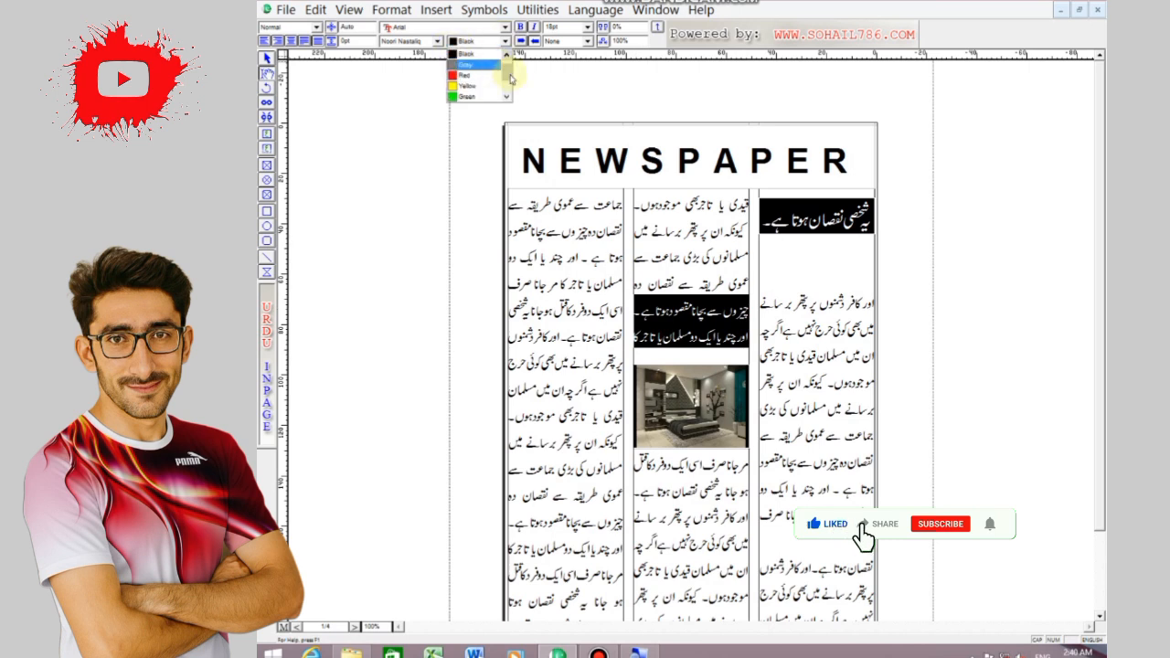
click(471, 91)
click(369, 183)
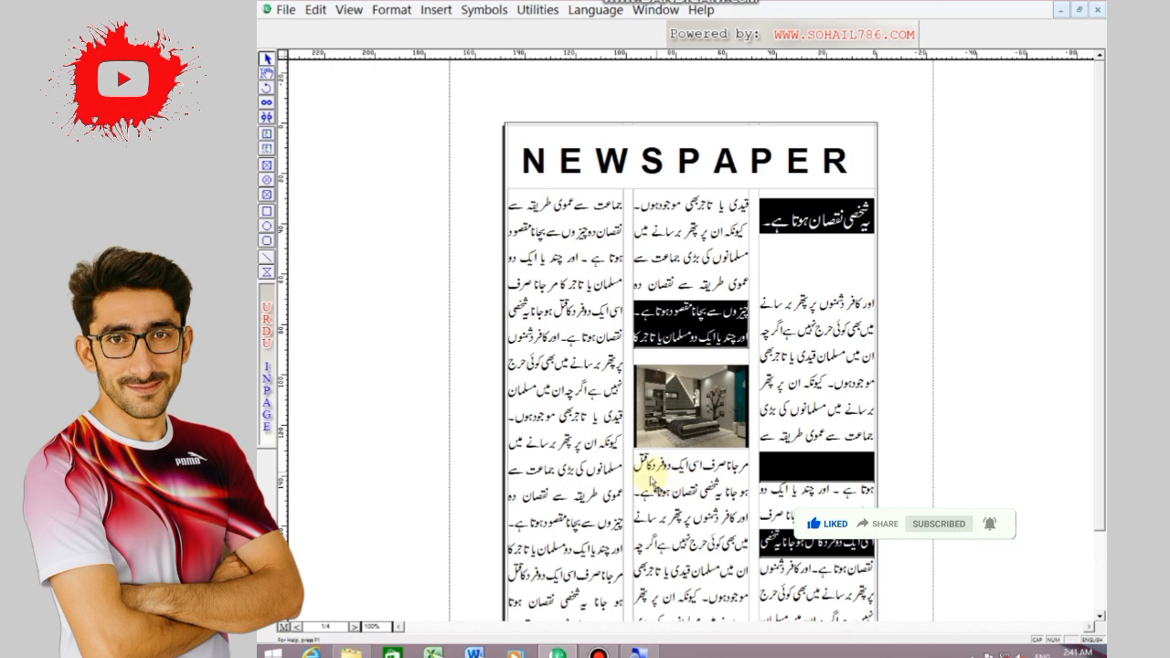
Move the NEWSPAPER masthead box and the white-on-black heading in the right column down about 5 mm
click(715, 468)
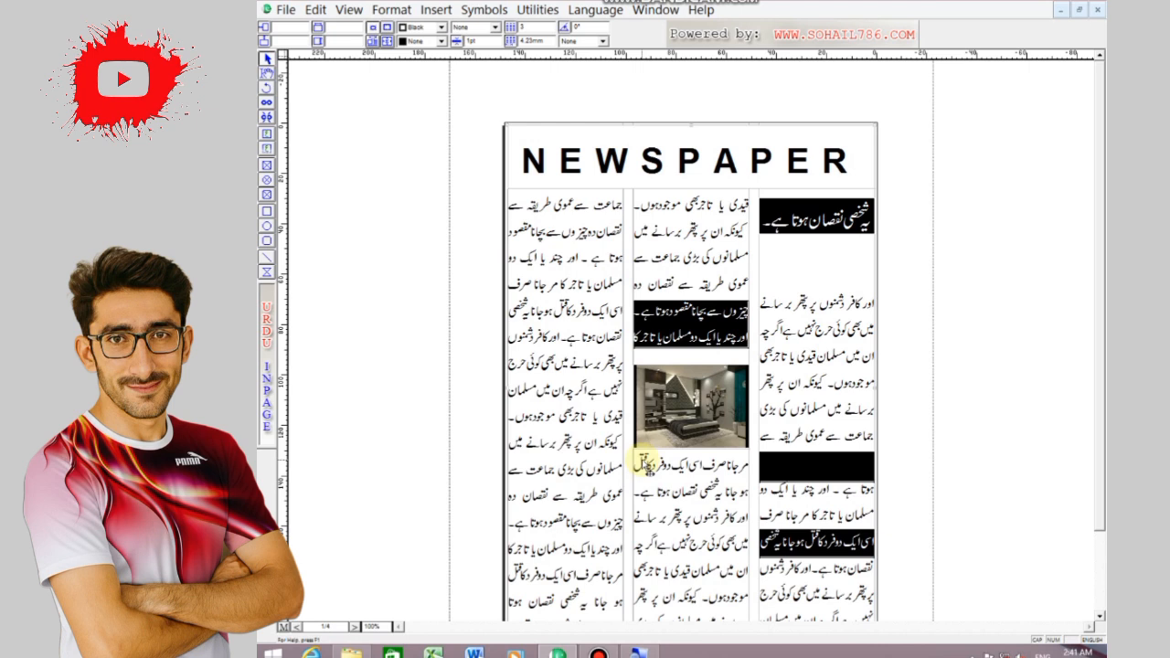
double_click(597, 148)
click(748, 265)
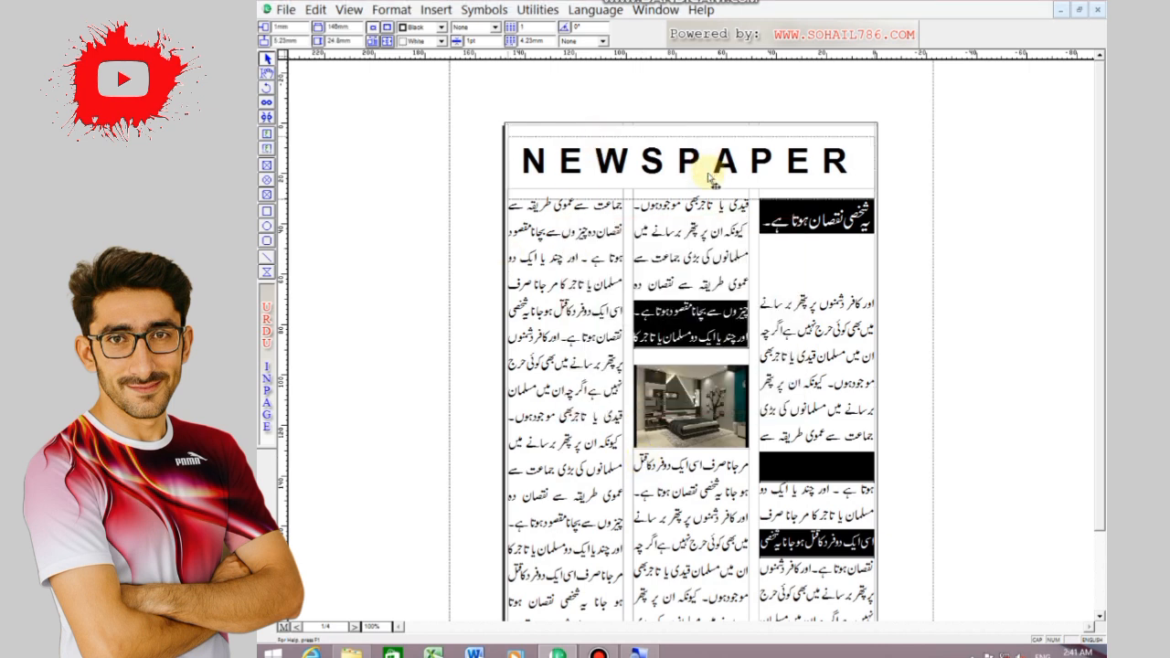
click(808, 219)
drag(809, 220, 796, 230)
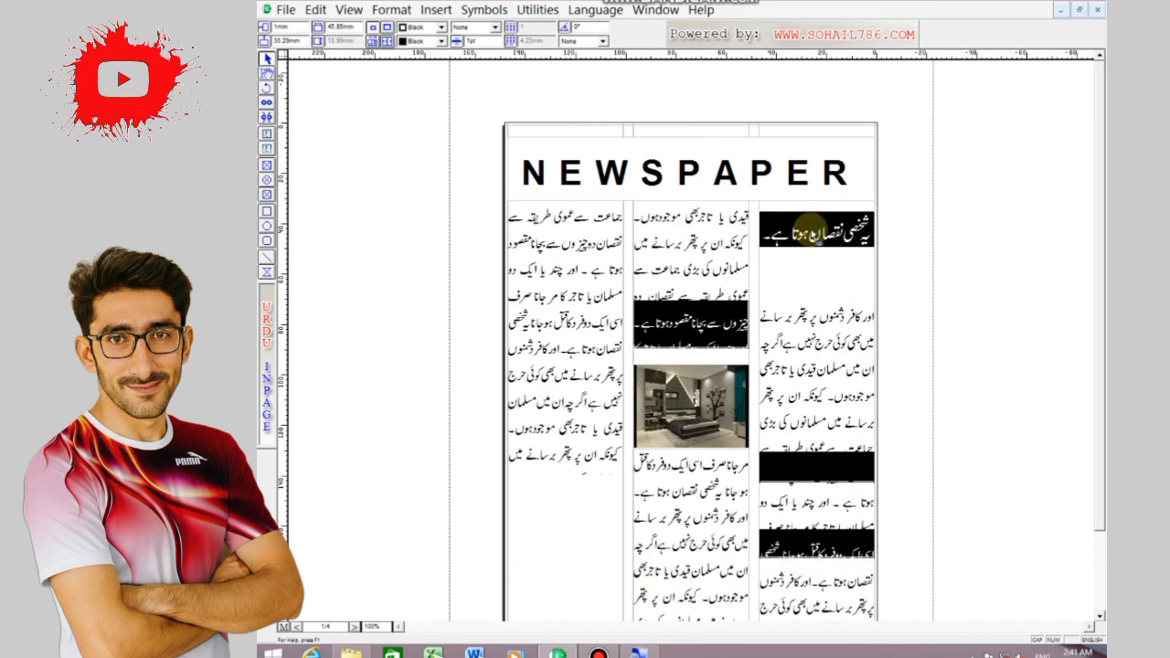
double_click(825, 544)
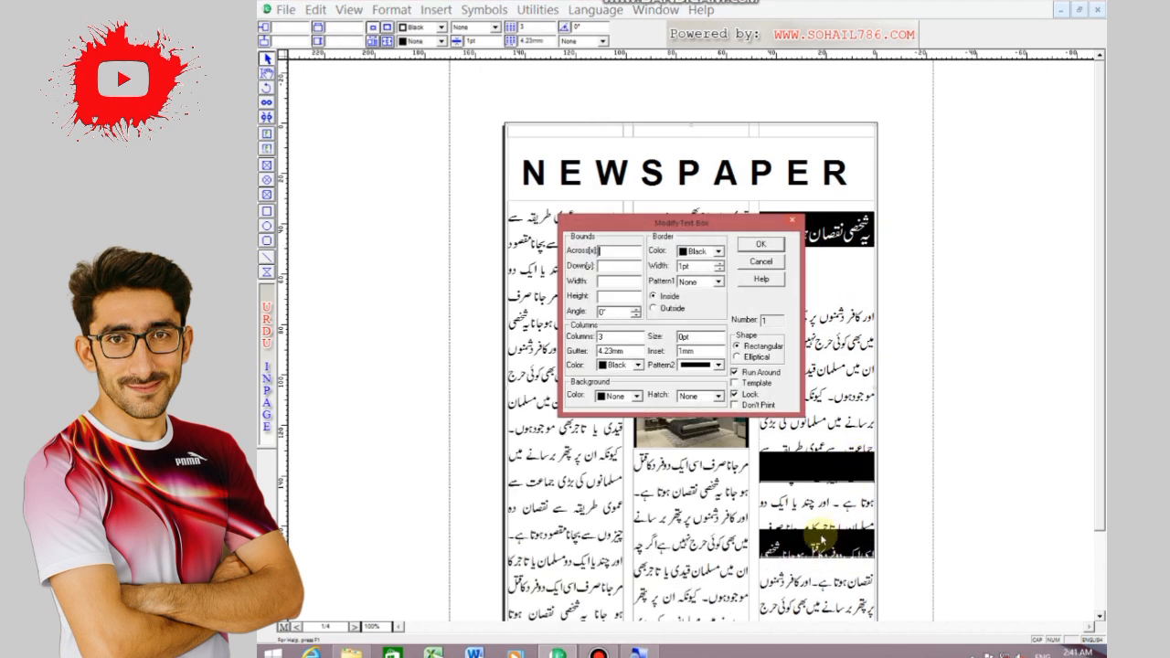
click(760, 265)
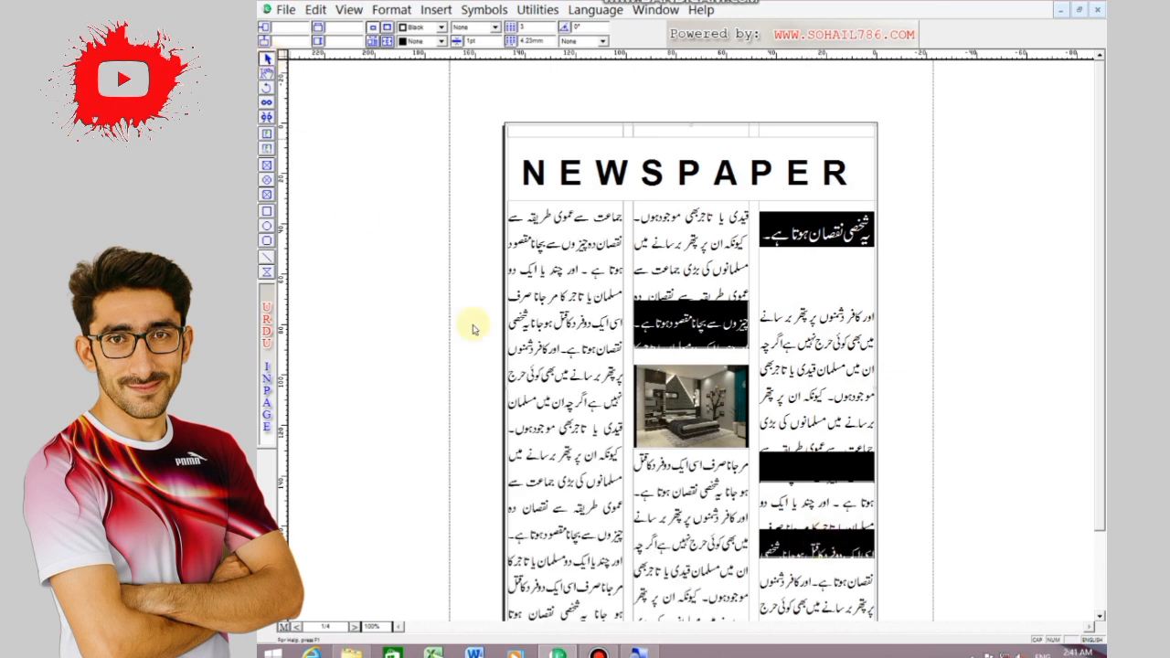
double_click(775, 521)
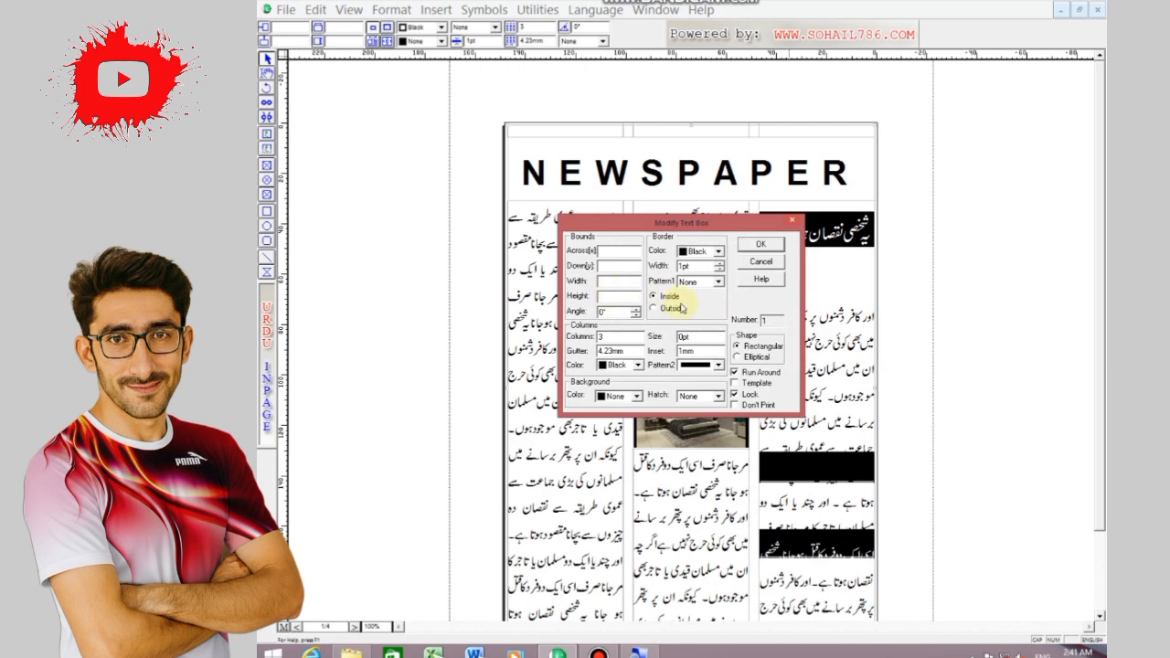
click(759, 263)
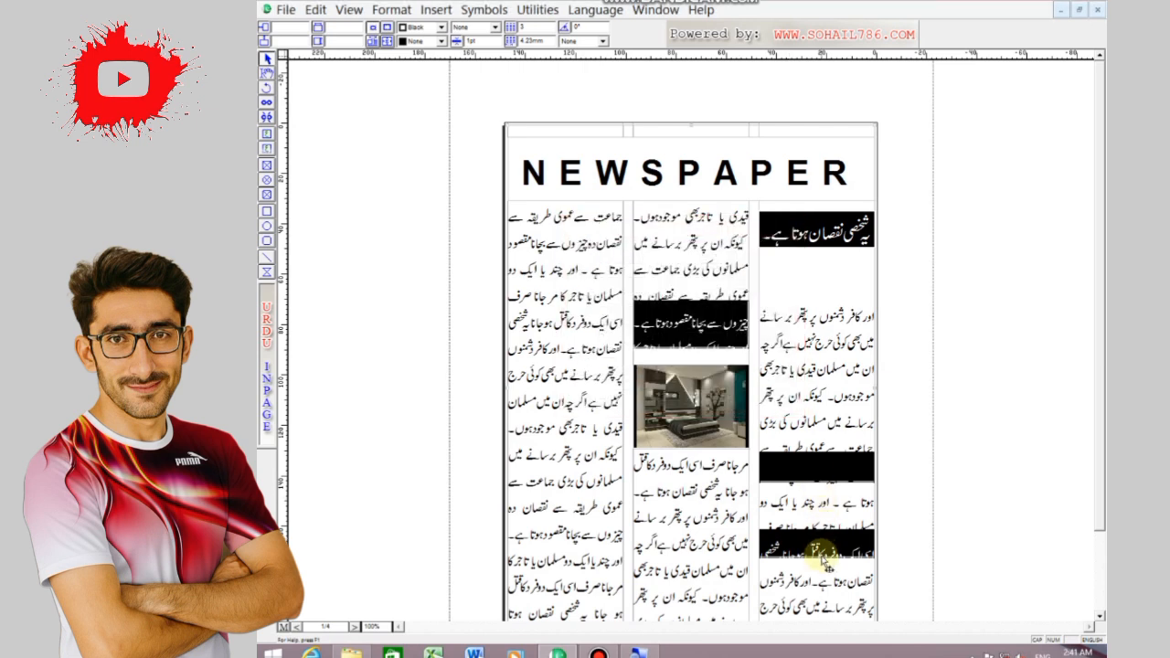
double_click(821, 558)
click(760, 264)
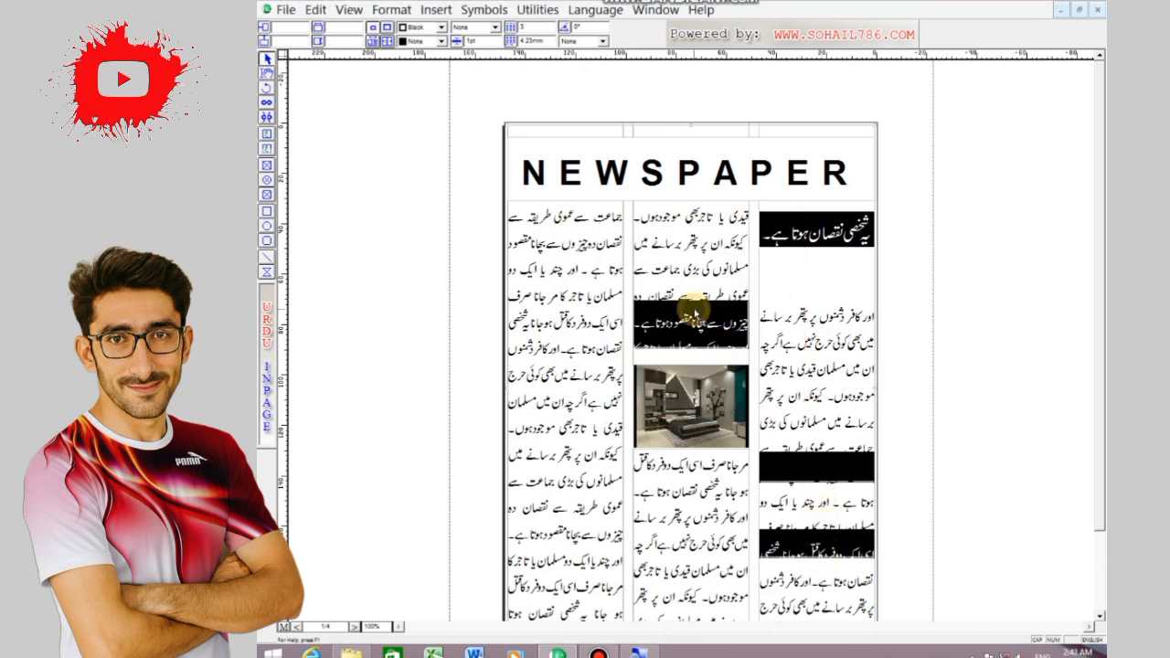
Send the three-column text box behind the black rectangles
click(266, 211)
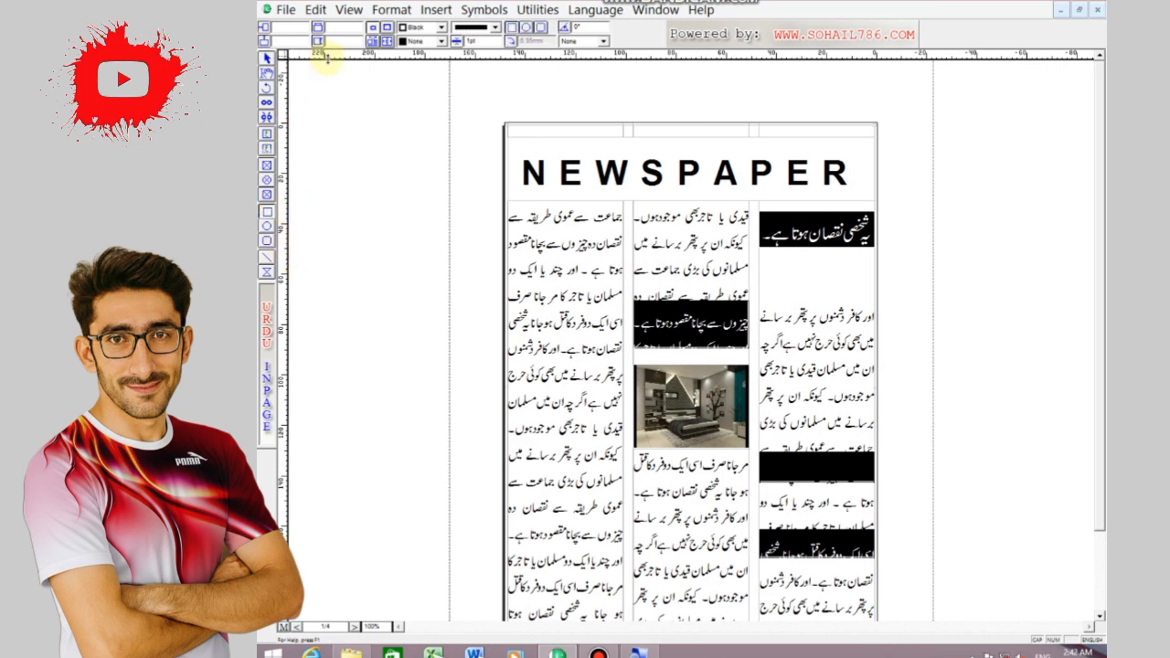
click(315, 10)
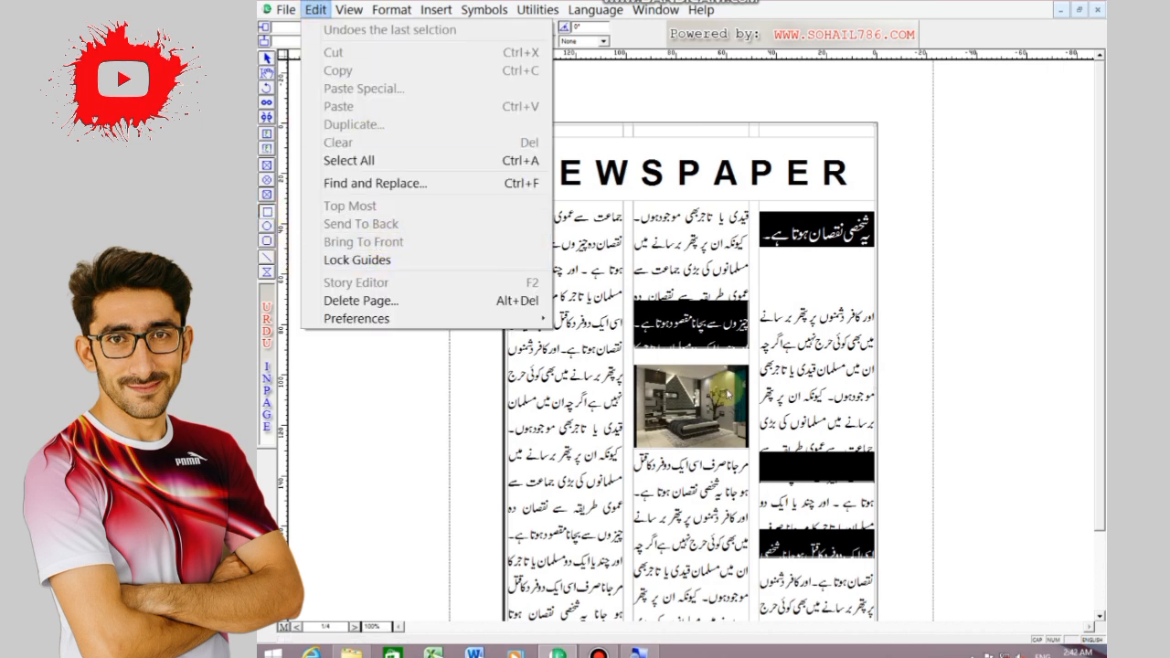
click(691, 326)
click(683, 315)
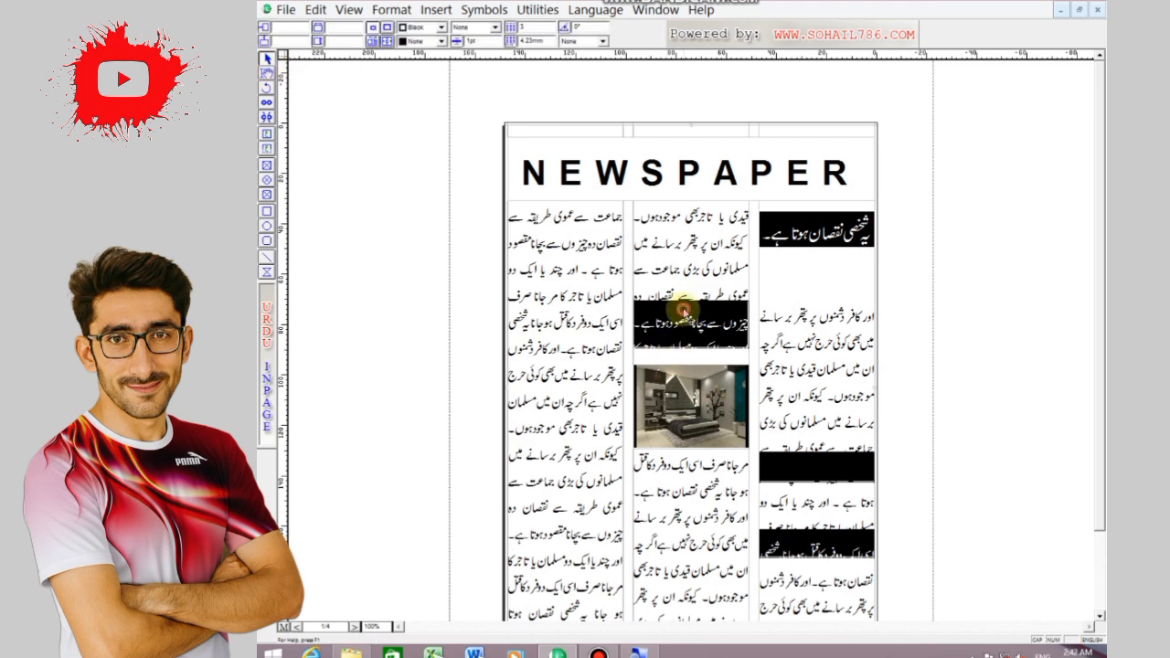
click(315, 10)
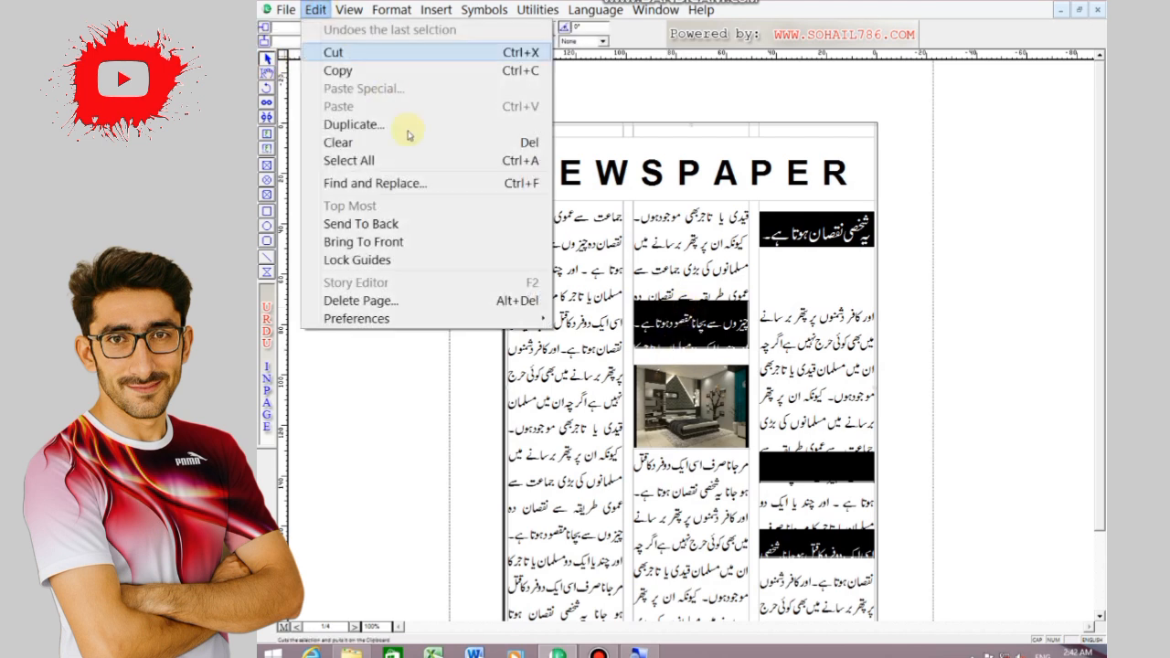
click(400, 226)
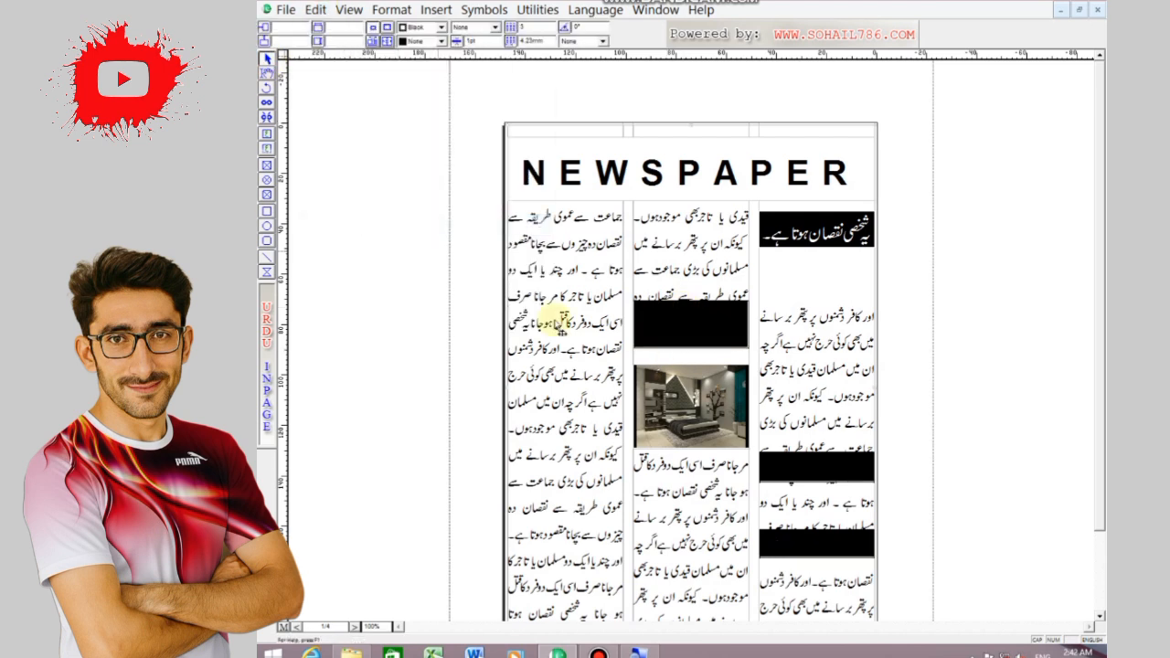
Move the middle and lower-right black rectangles down over their white text lines and send both behind the text
drag(784, 537, 786, 550)
click(317, 10)
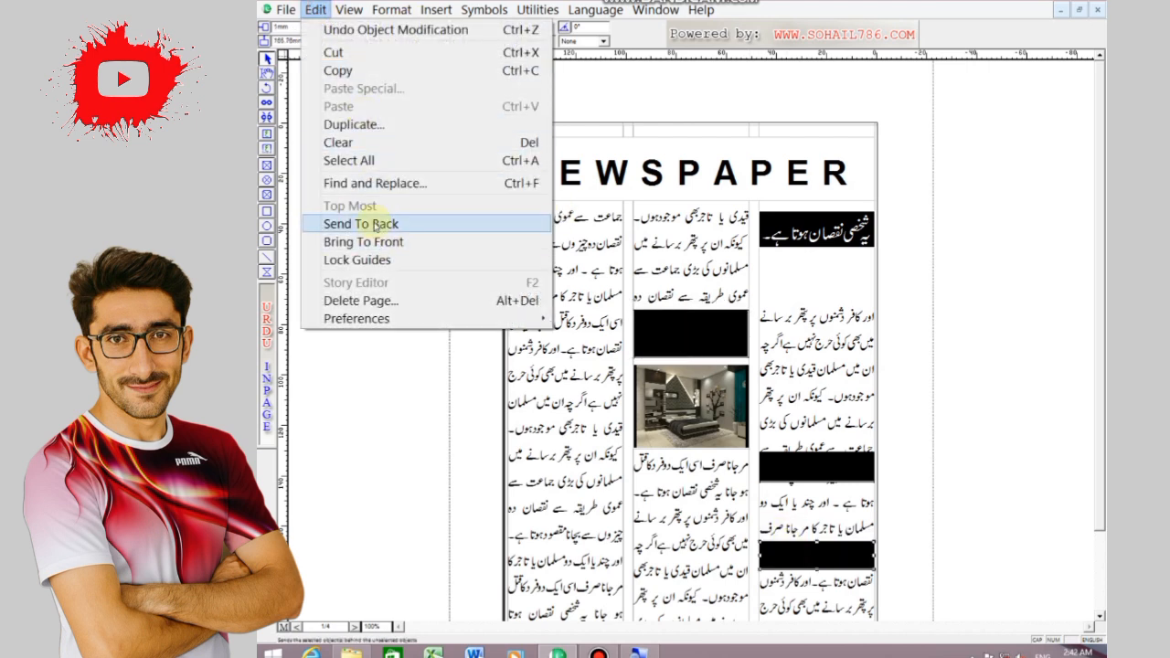
click(380, 225)
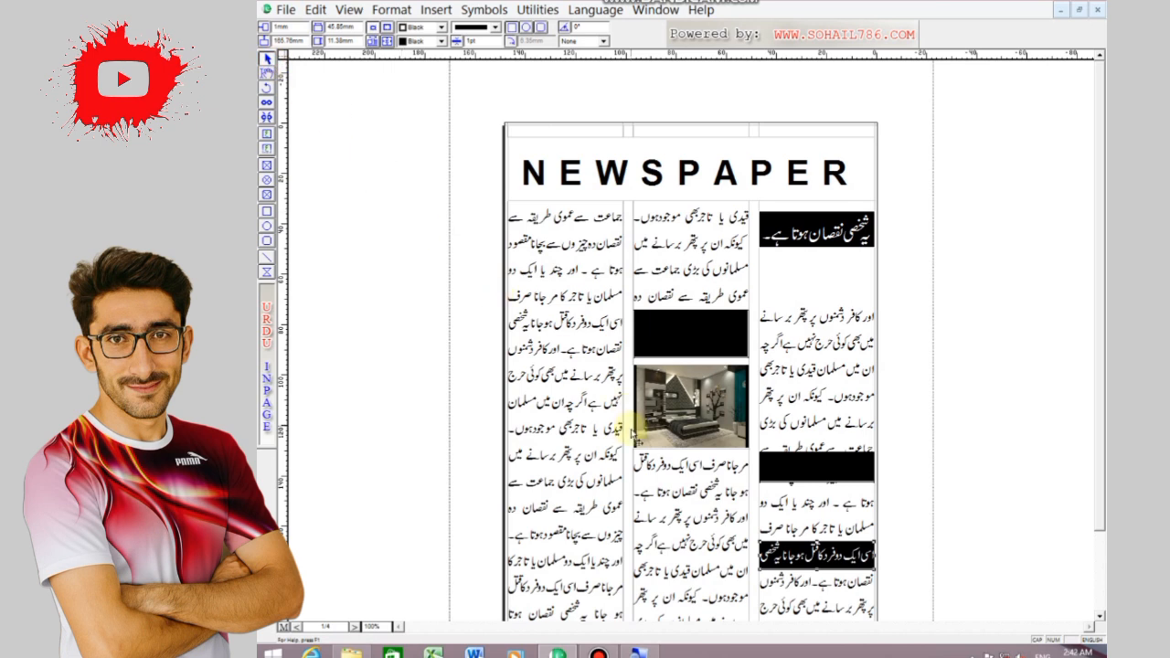
click(675, 335)
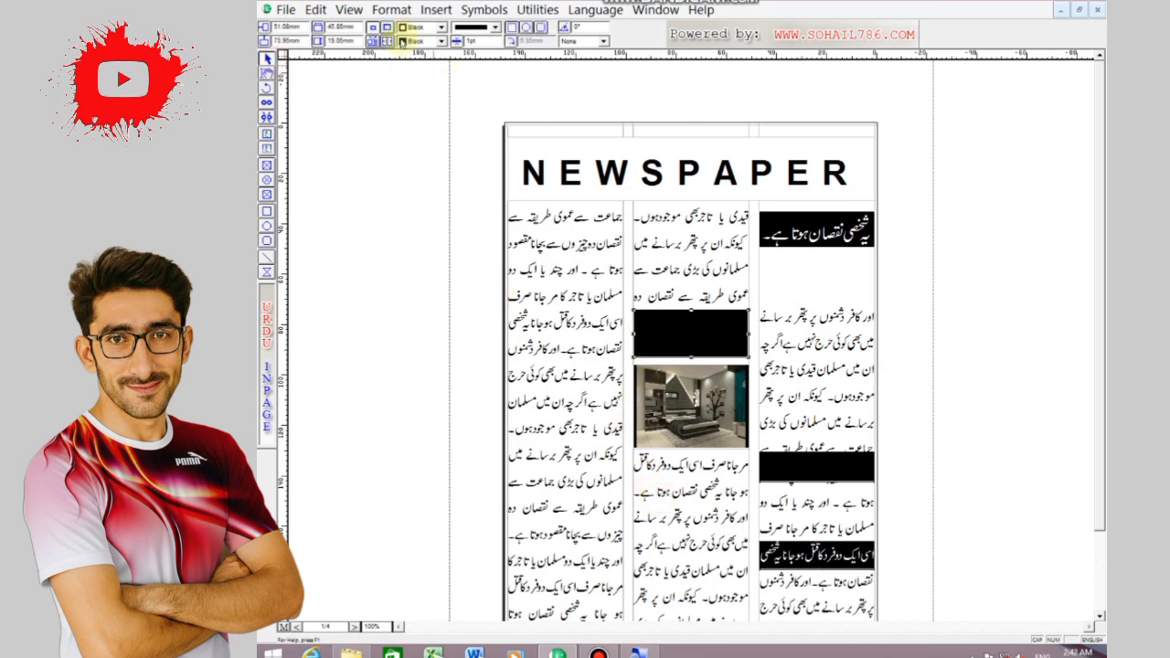
click(315, 10)
click(390, 222)
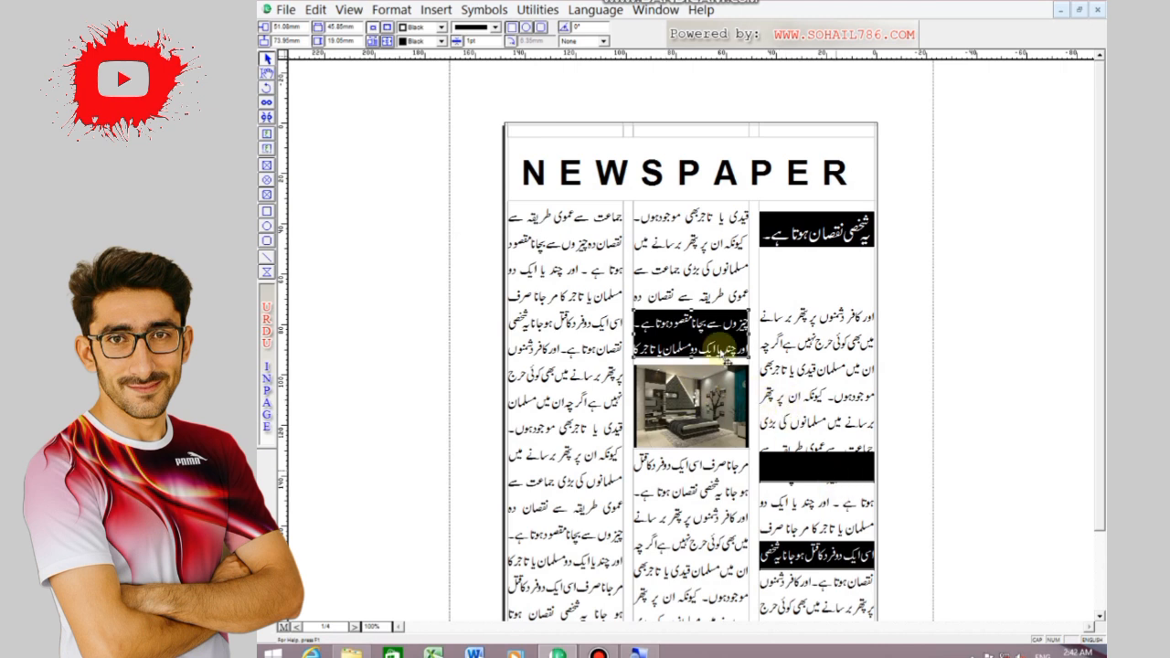
Draw a full-width text box in the narrow strip above the masthead
click(267, 148)
drag(512, 126, 875, 145)
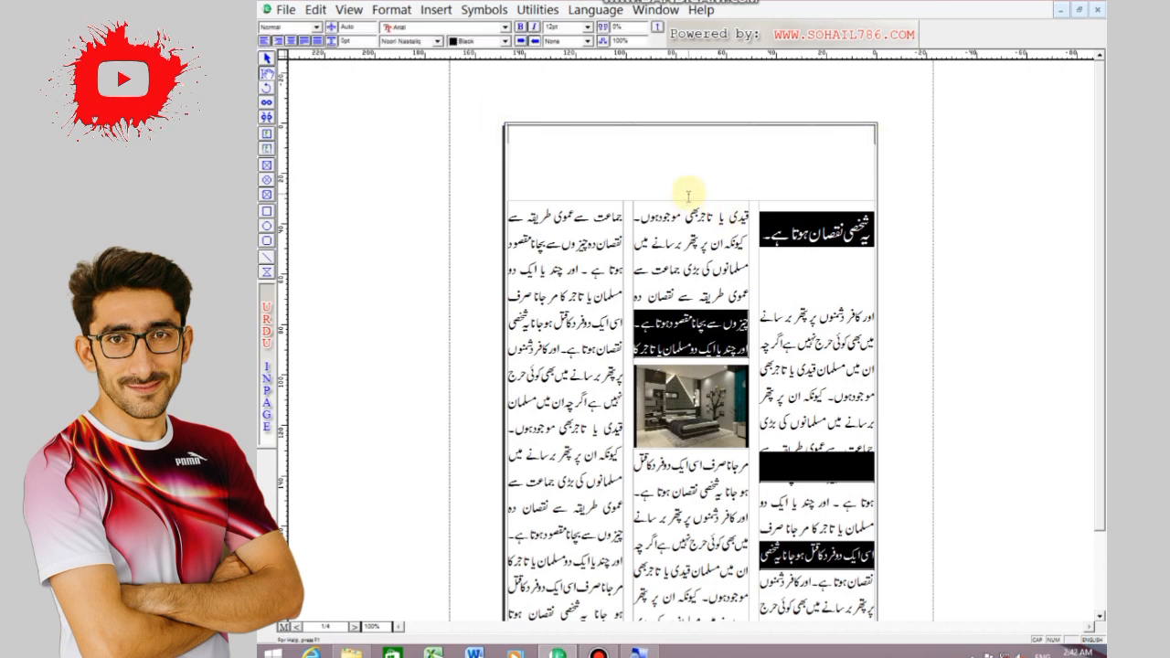
click(267, 58)
click(603, 163)
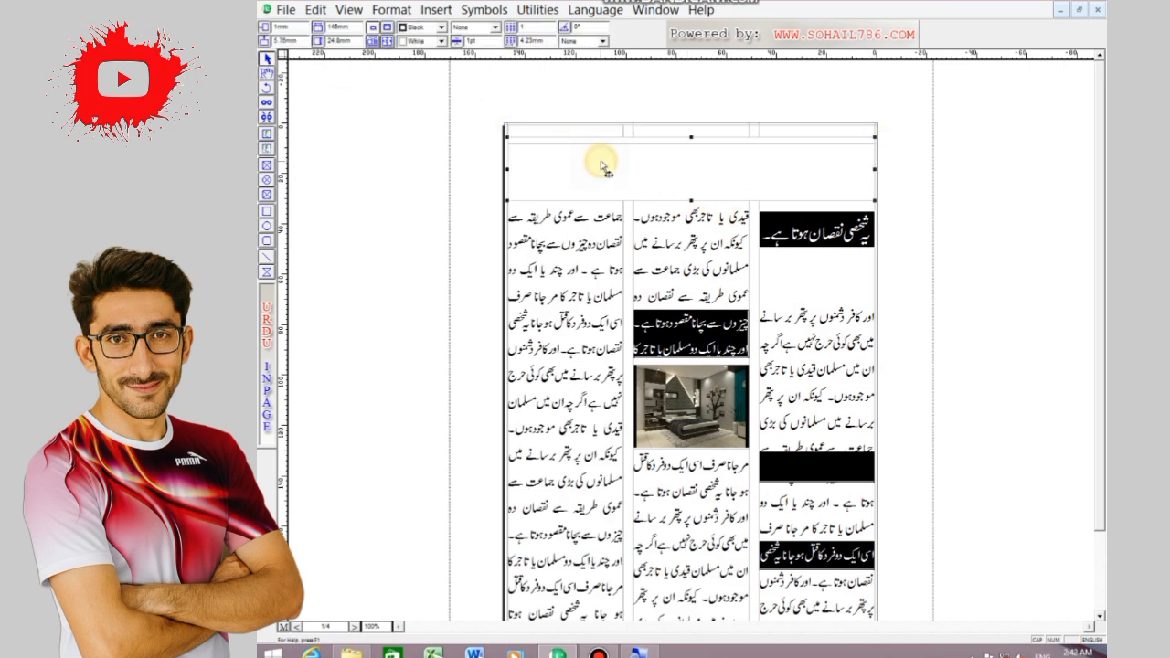
key(Delete)
click(602, 163)
key(ctrl+z)
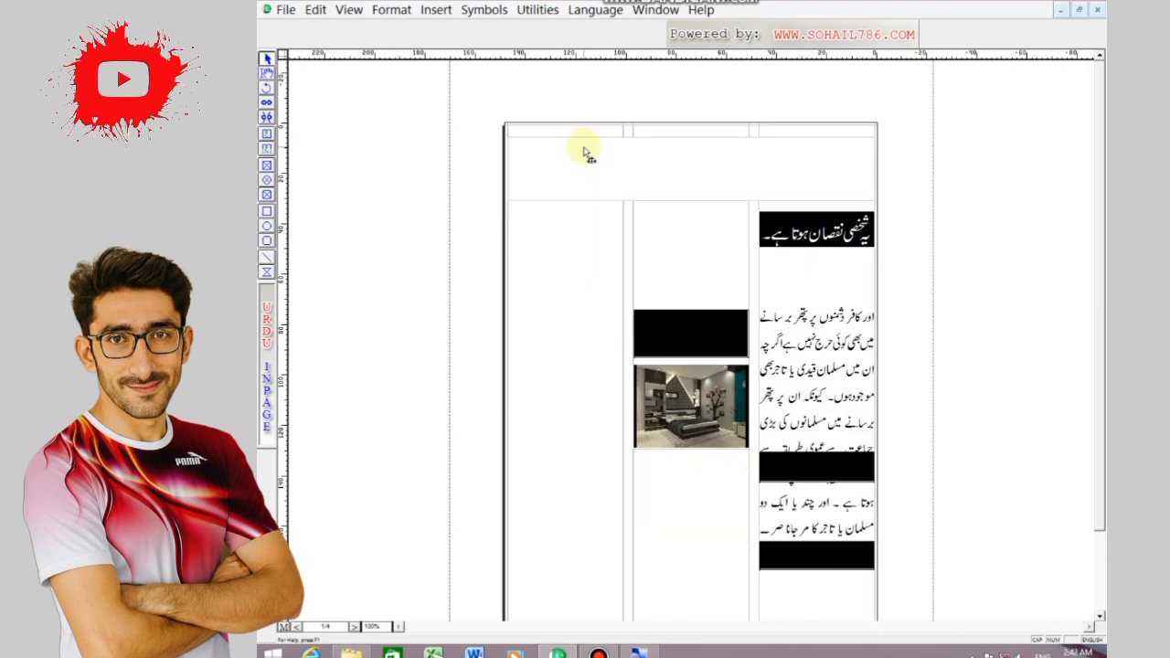
click(605, 234)
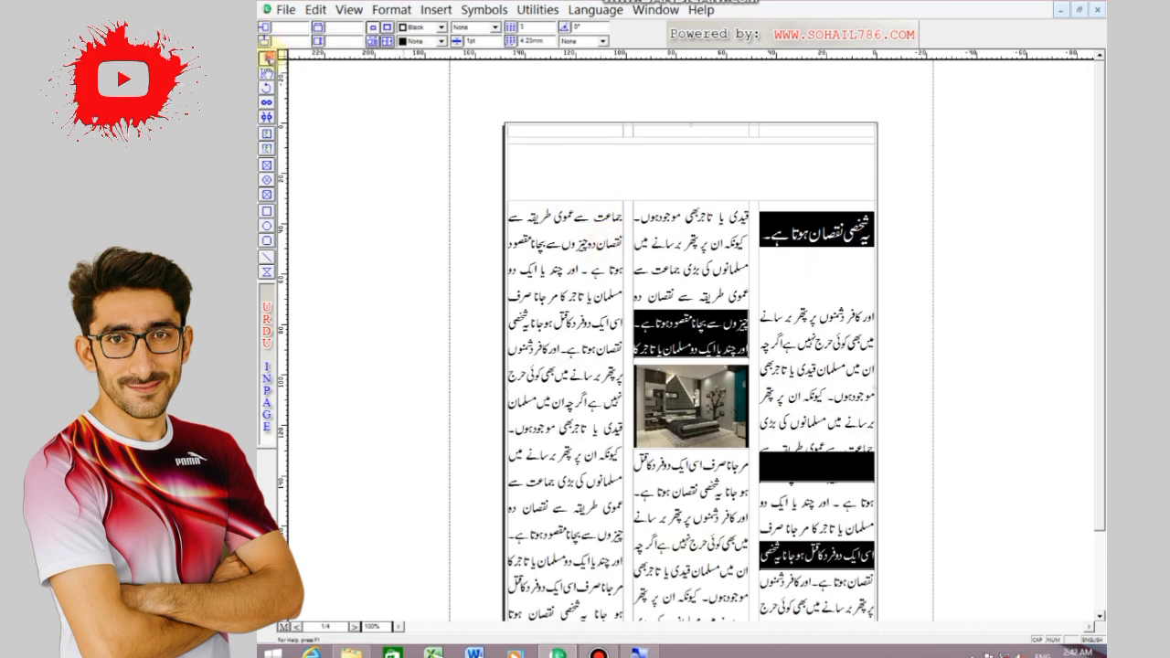
double_click(644, 181)
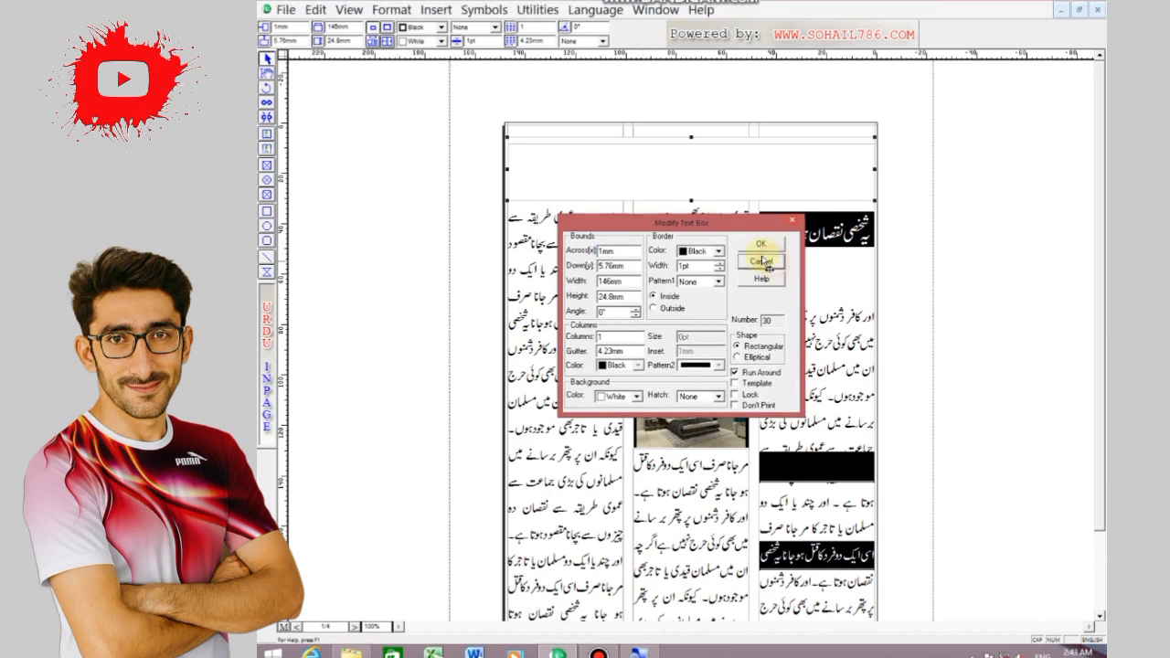
click(766, 262)
Write NEWSPAPER in the new text box above the masthead and align it left
click(267, 72)
click(522, 187)
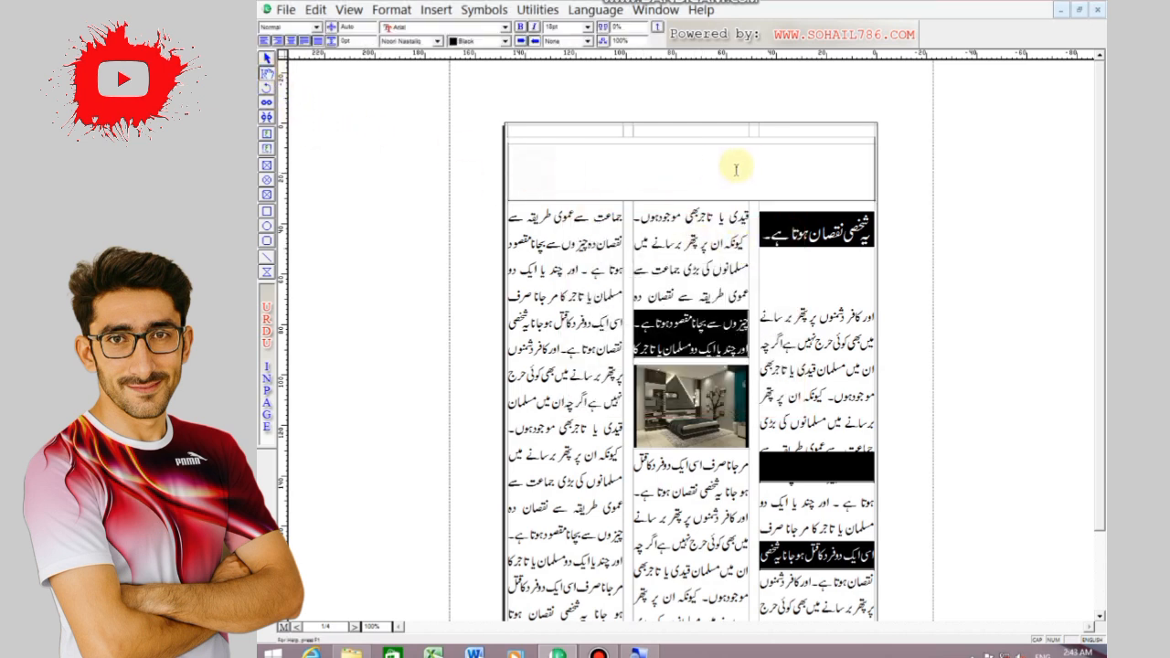
click(667, 168)
click(648, 132)
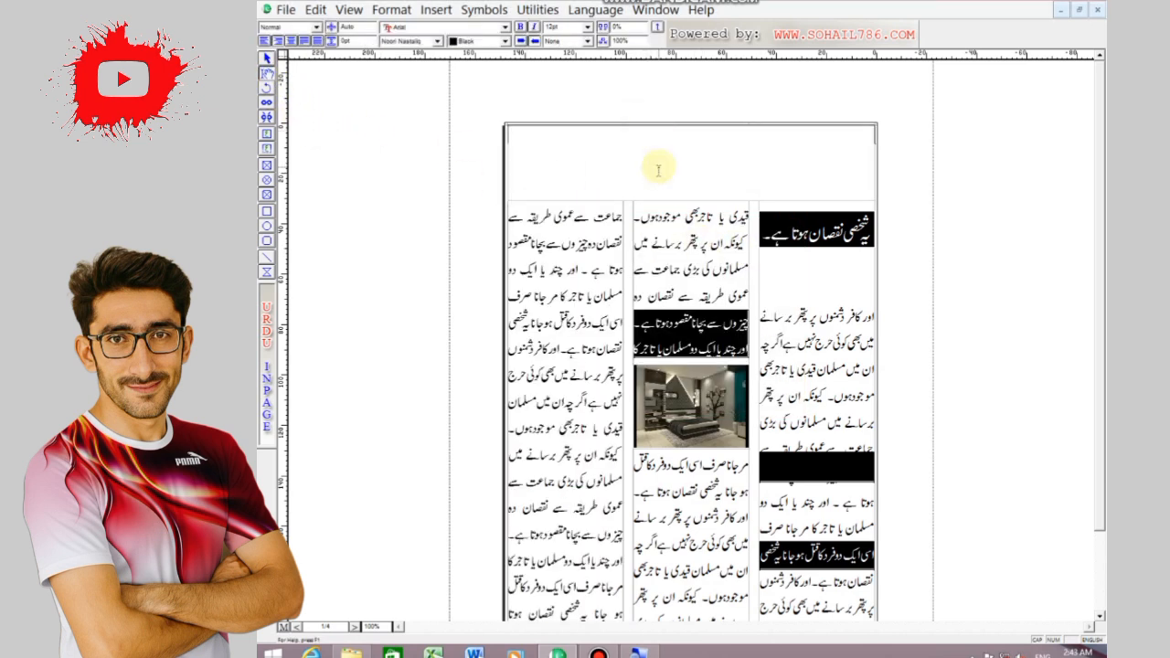
click(577, 238)
click(613, 130)
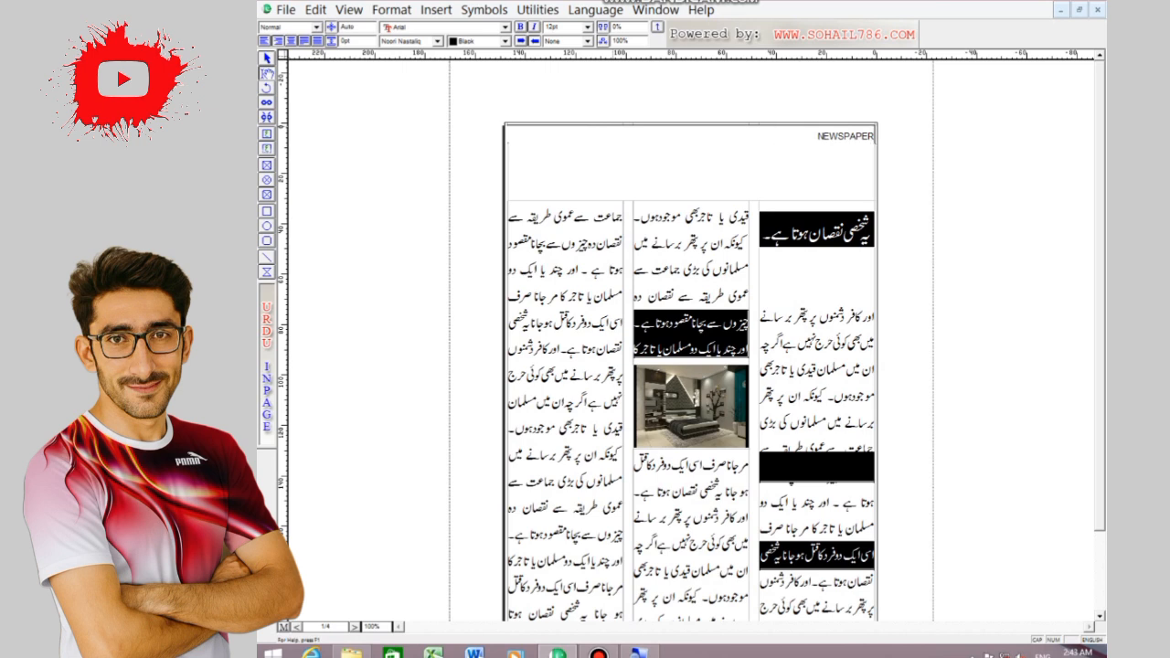
click(264, 41)
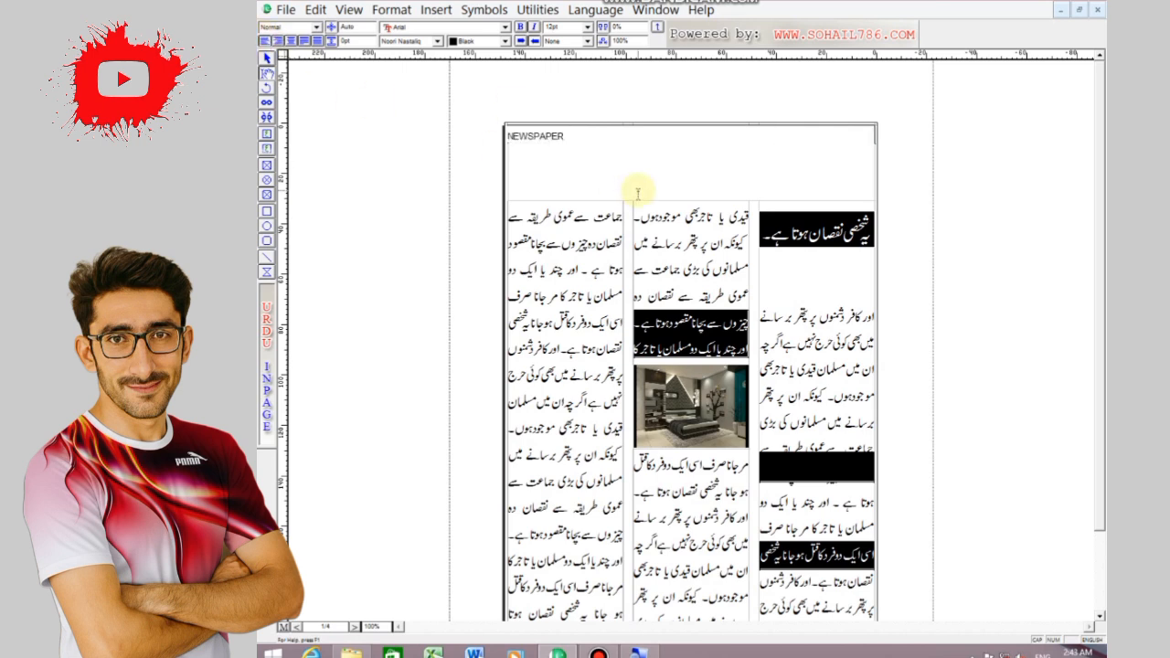
Add the page number 1 after NEWSPAPER in the header line and adjust the spacing with tabs
key(BackSpace)
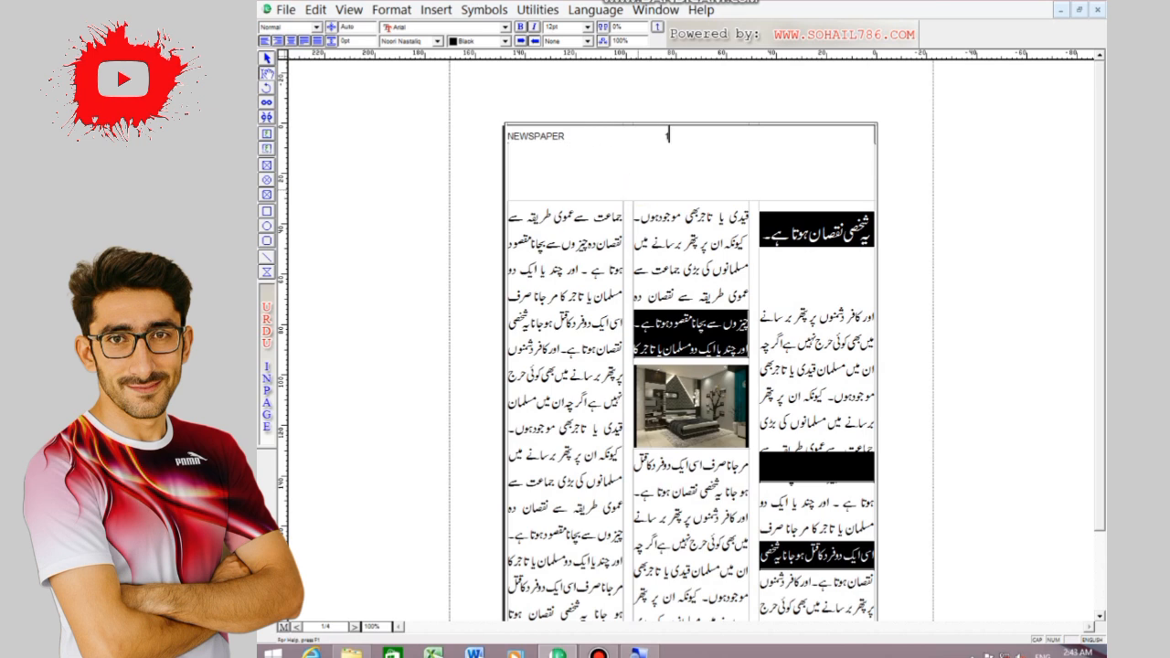
key(Tab)
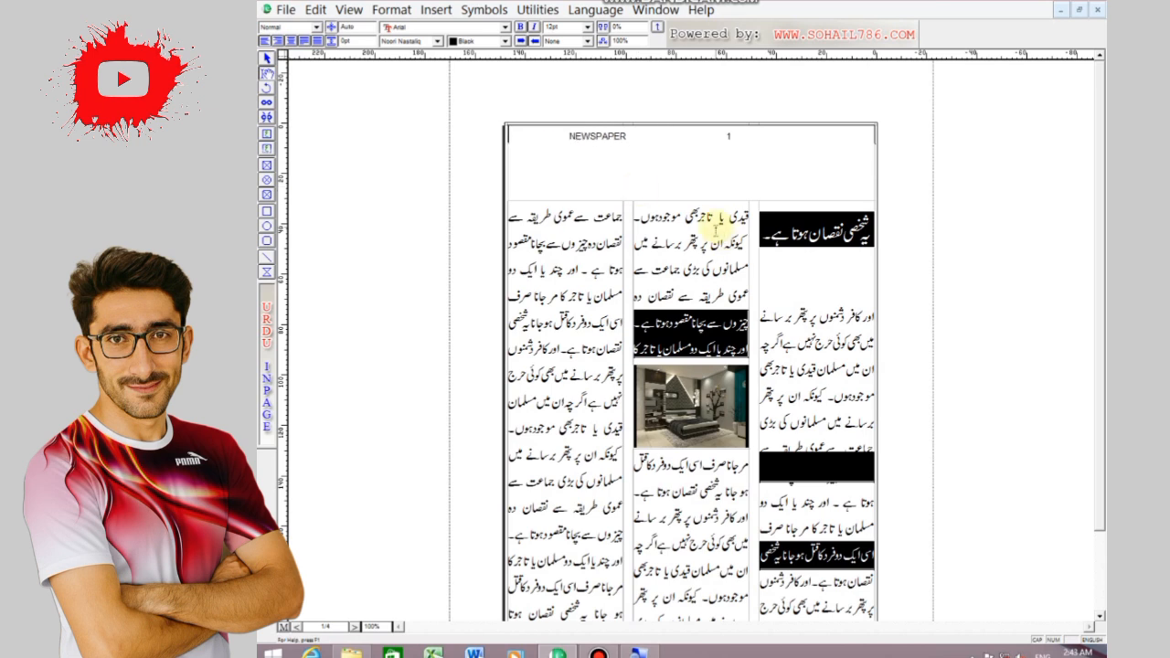
key(BackSpace)
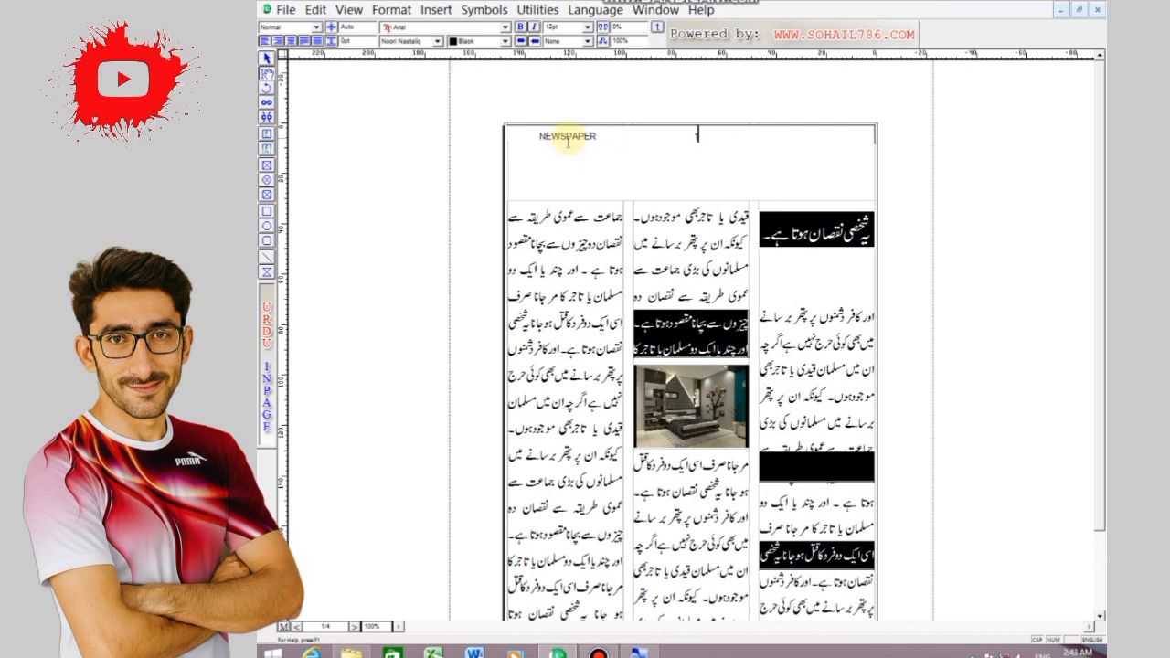
key(Tab)
Delete all the text from the header text box above the masthead
click(652, 141)
key(BackSpace)
key(BackSpace)
key(BackSpace)
key(BackSpace)
key(BackSpace)
key(BackSpace)
key(BackSpace)
key(BackSpace)
key(BackSpace)
key(BackSpace)
key(BackSpace)
key(BackSpace)
key(BackSpace)
key(BackSpace)
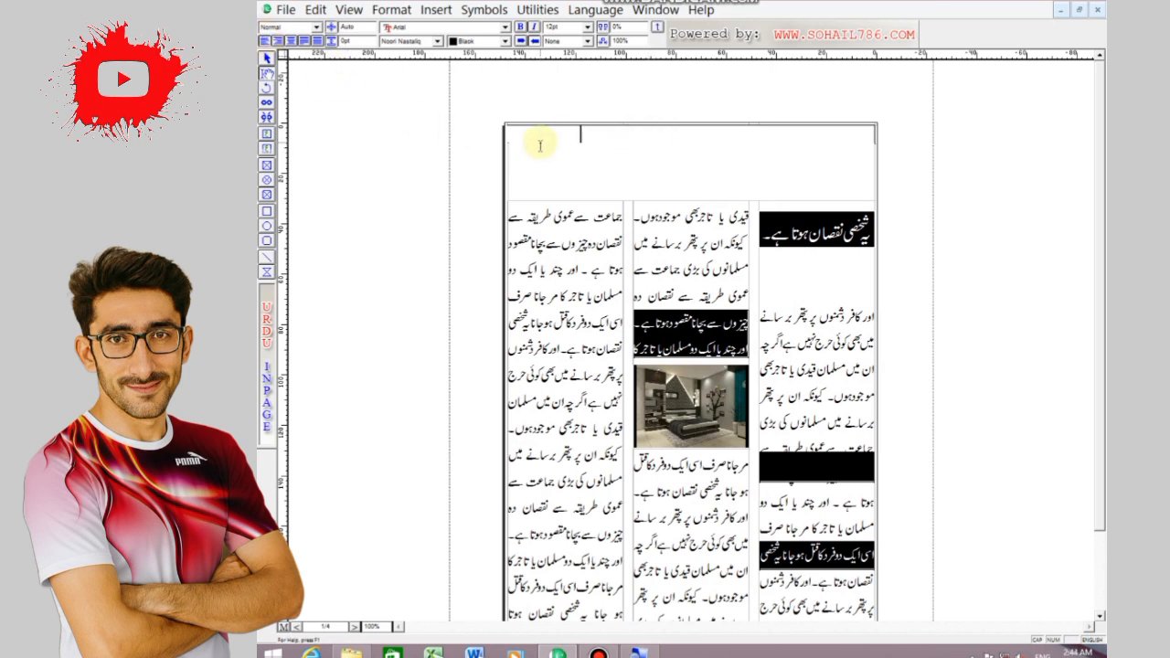
click(589, 264)
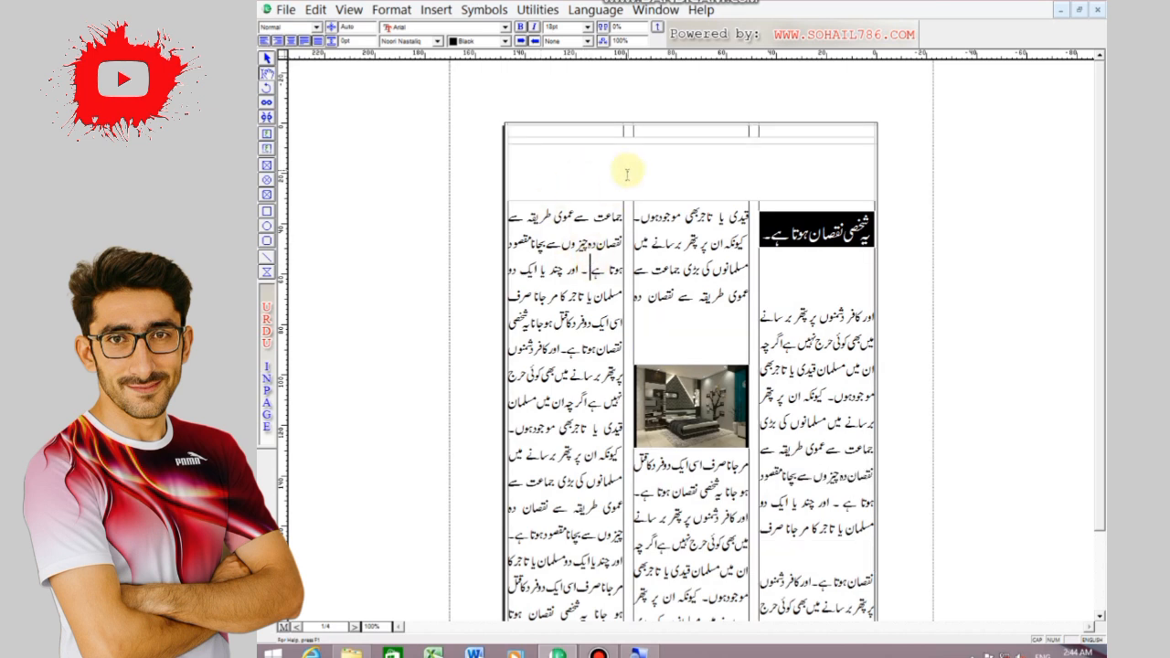
Move the NEWSPAPER masthead box down to 14.78 mm and shift the first heading's black bar down below it
click(607, 165)
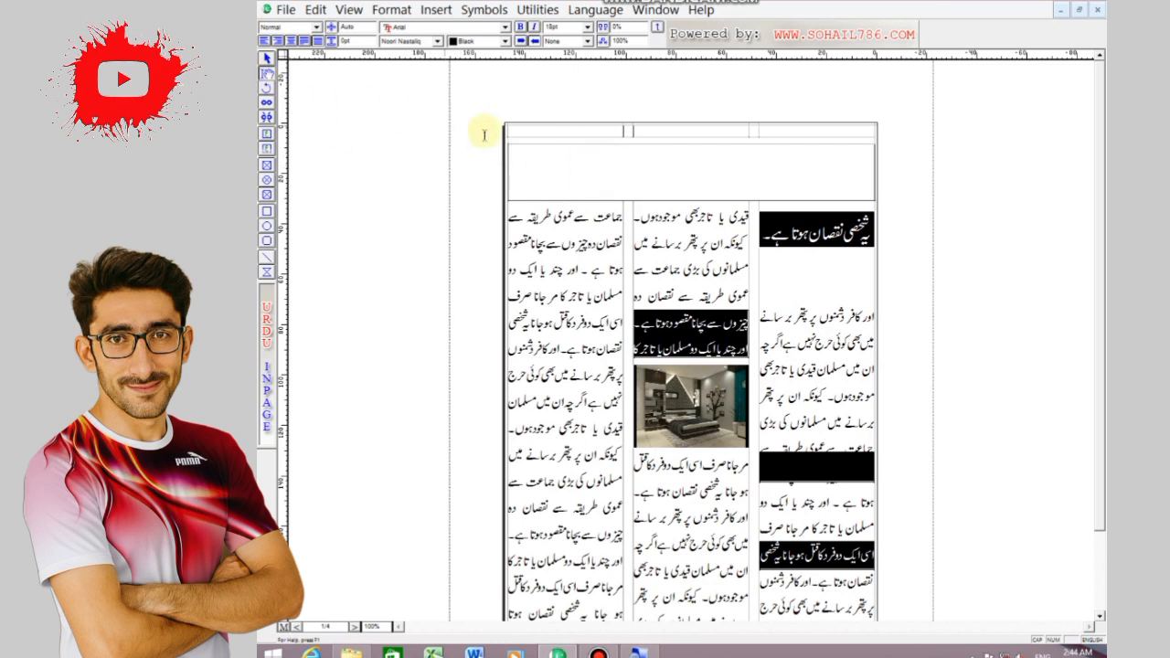
key(BackSpace)
key(BackSpace)
key(BackSpace)
key(BackSpace)
key(BackSpace)
key(BackSpace)
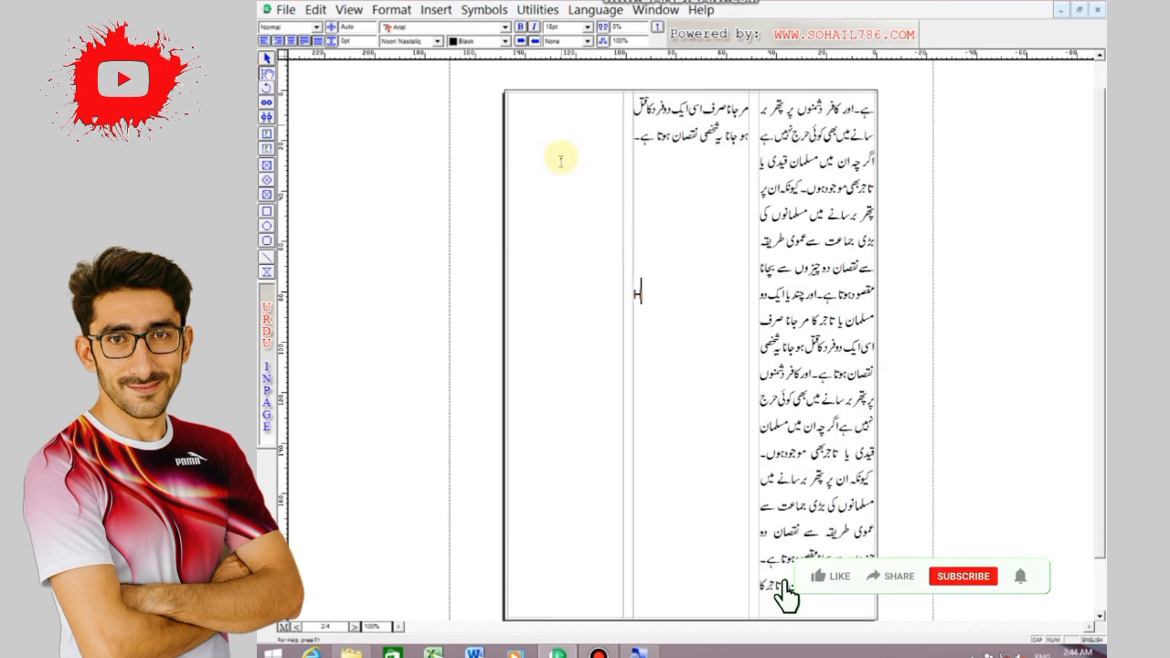
click(354, 627)
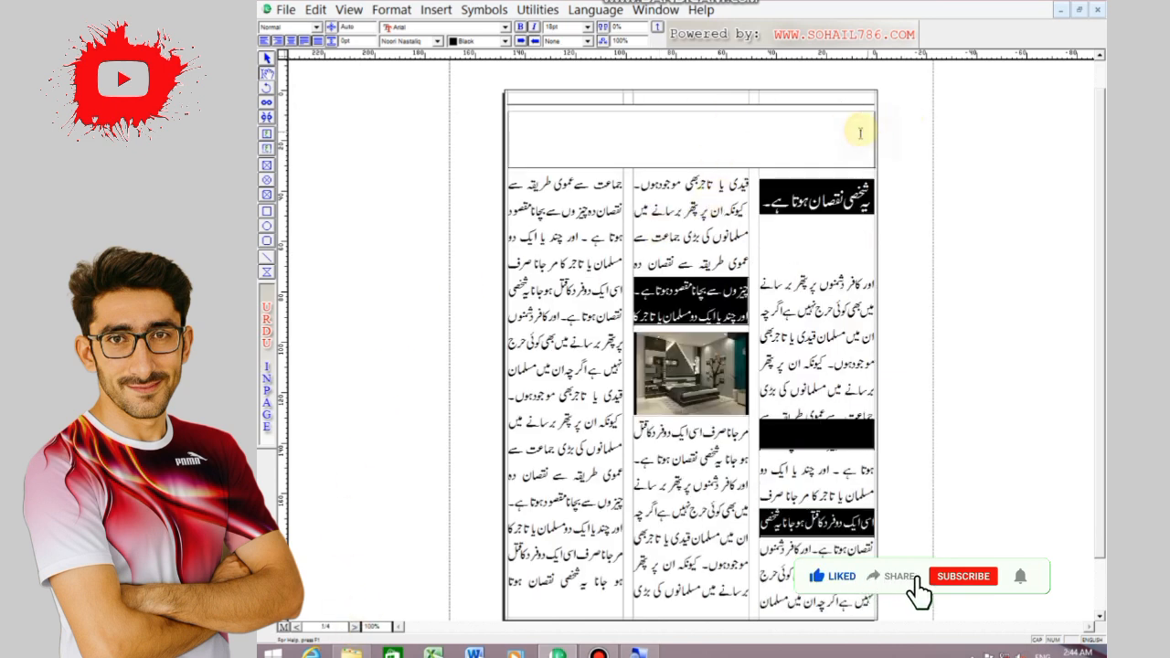
click(591, 133)
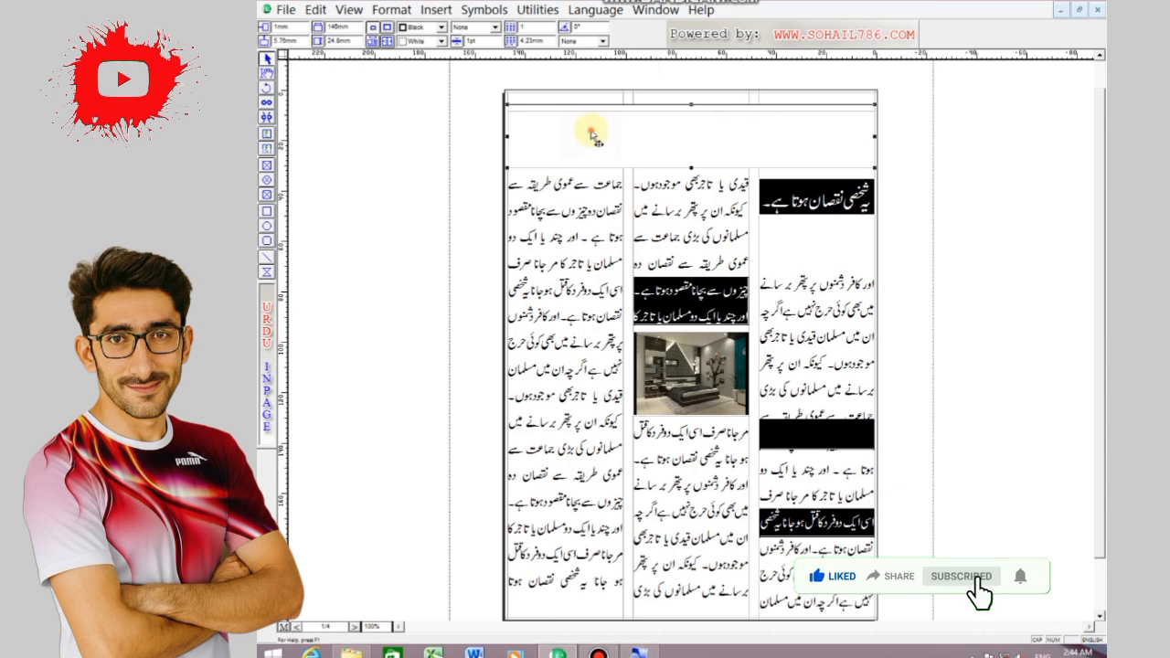
text(NEWSPAPER)
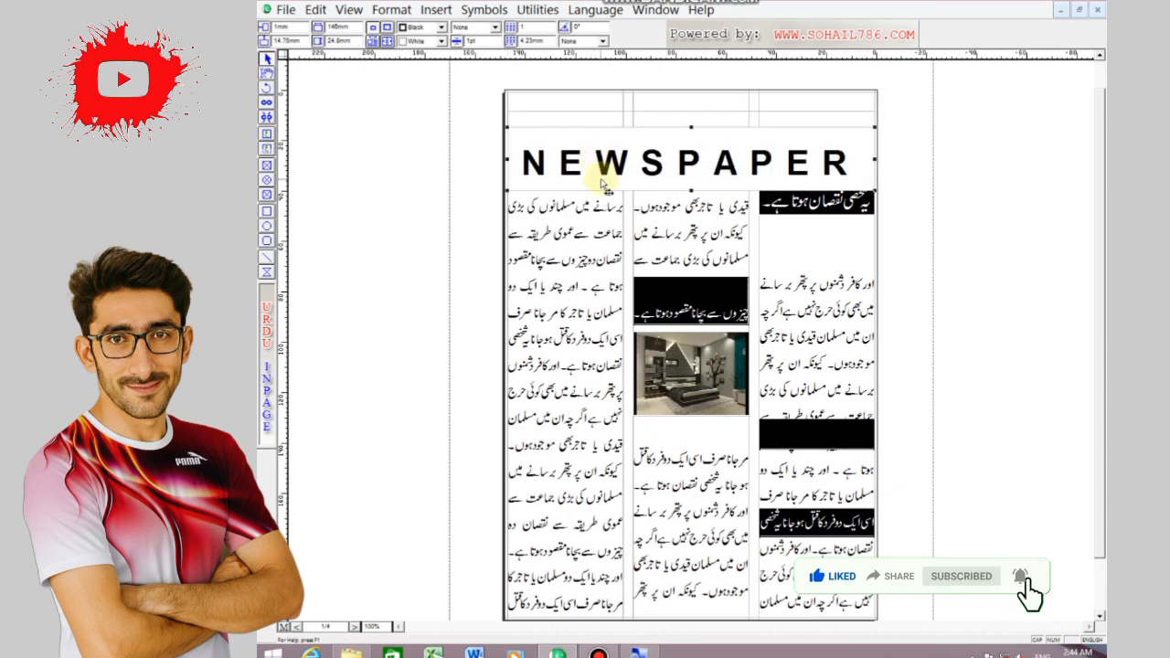
double_click(818, 212)
key(Return)
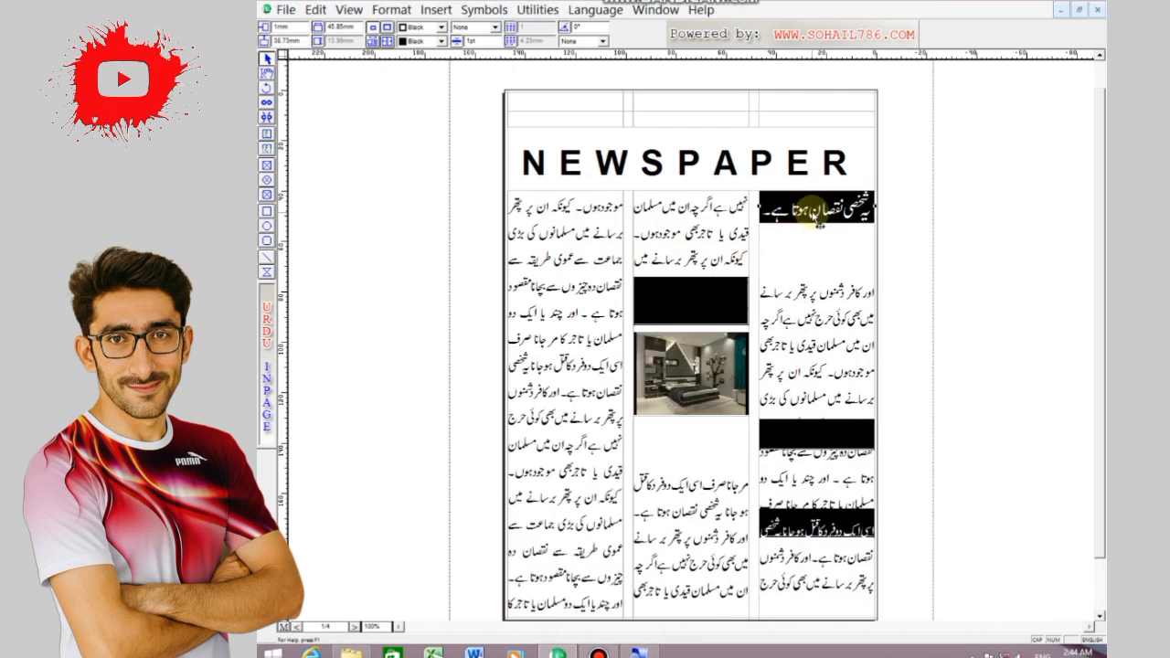
Realign the black highlight bars in the middle column and at the bottom of the right column, and send both to the back
click(791, 525)
click(318, 9)
click(378, 225)
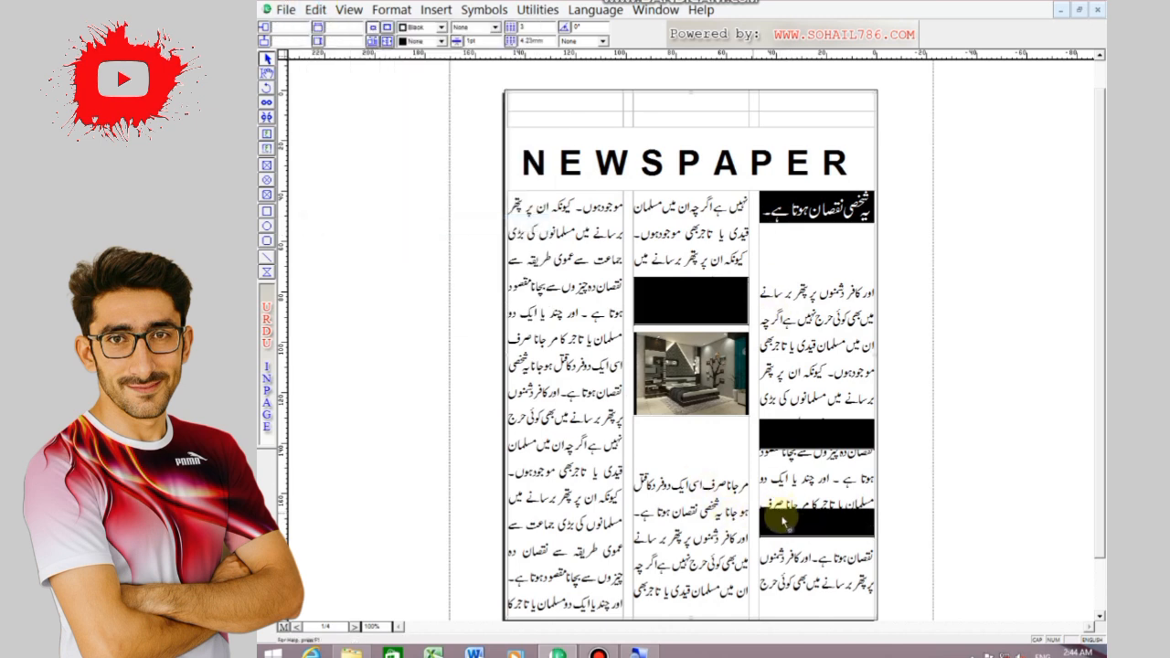
click(788, 532)
click(690, 304)
click(316, 9)
click(402, 223)
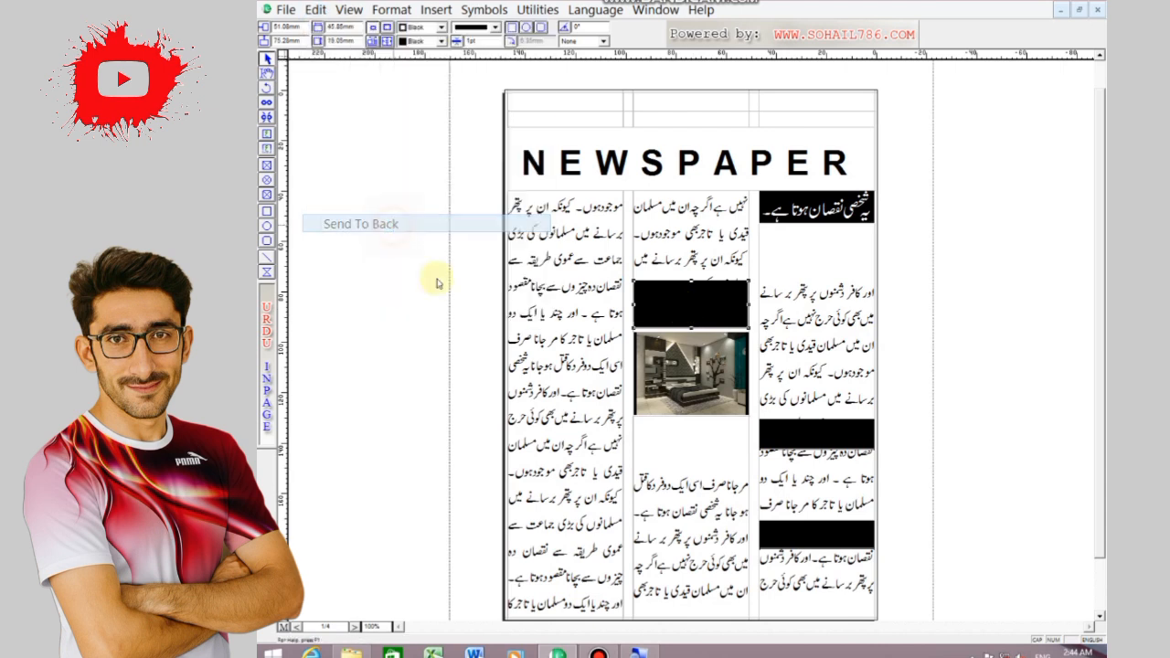
click(788, 533)
click(317, 9)
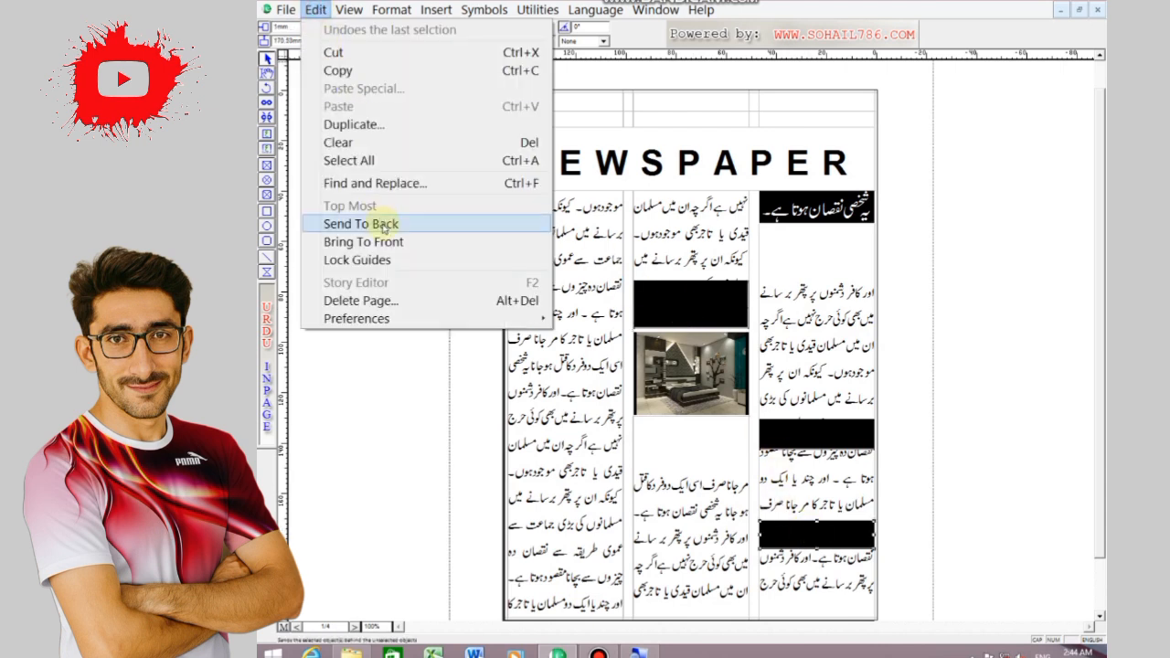
click(384, 225)
Try to send the black bar above the picture behind the middle column's text
click(708, 299)
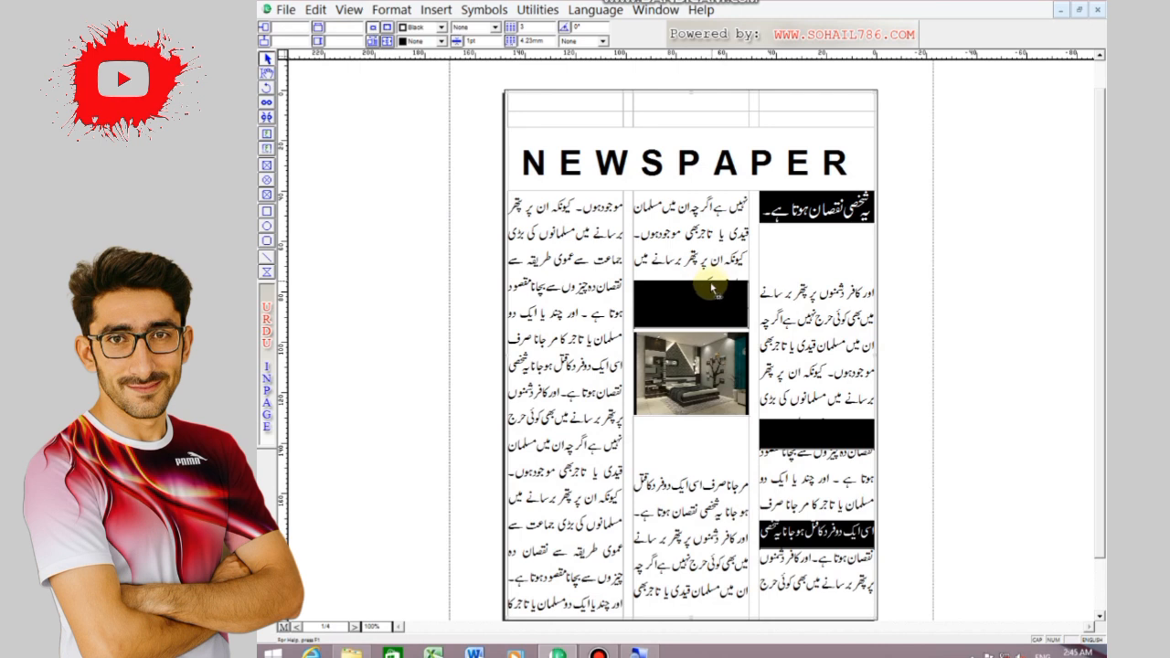
click(317, 13)
click(366, 224)
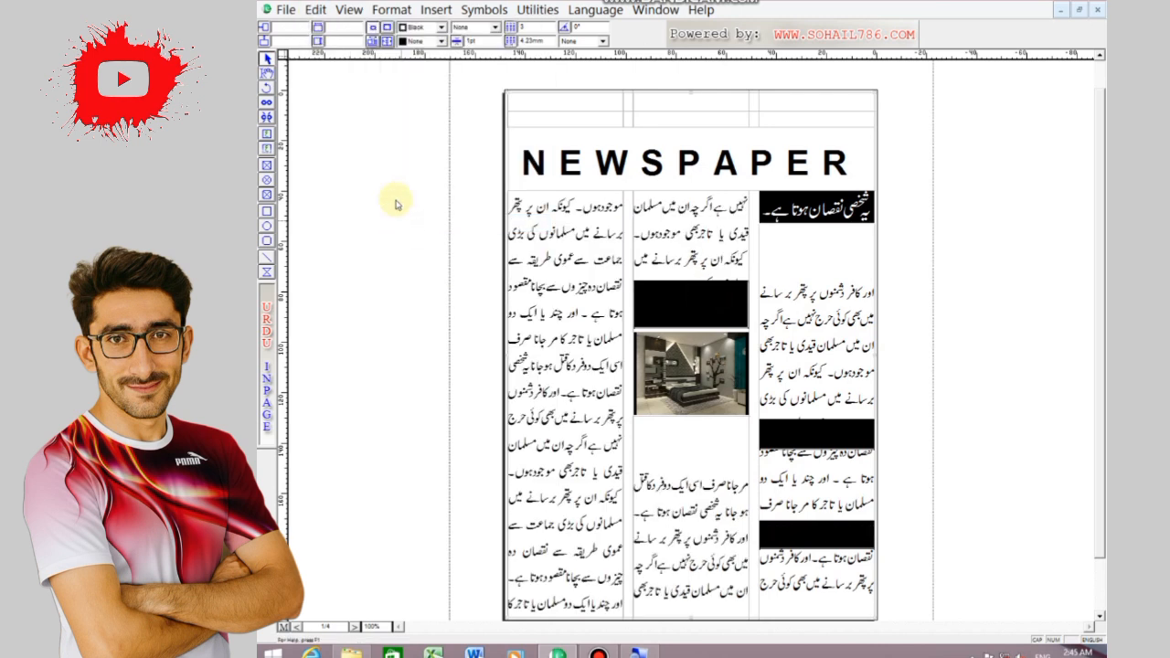
click(651, 310)
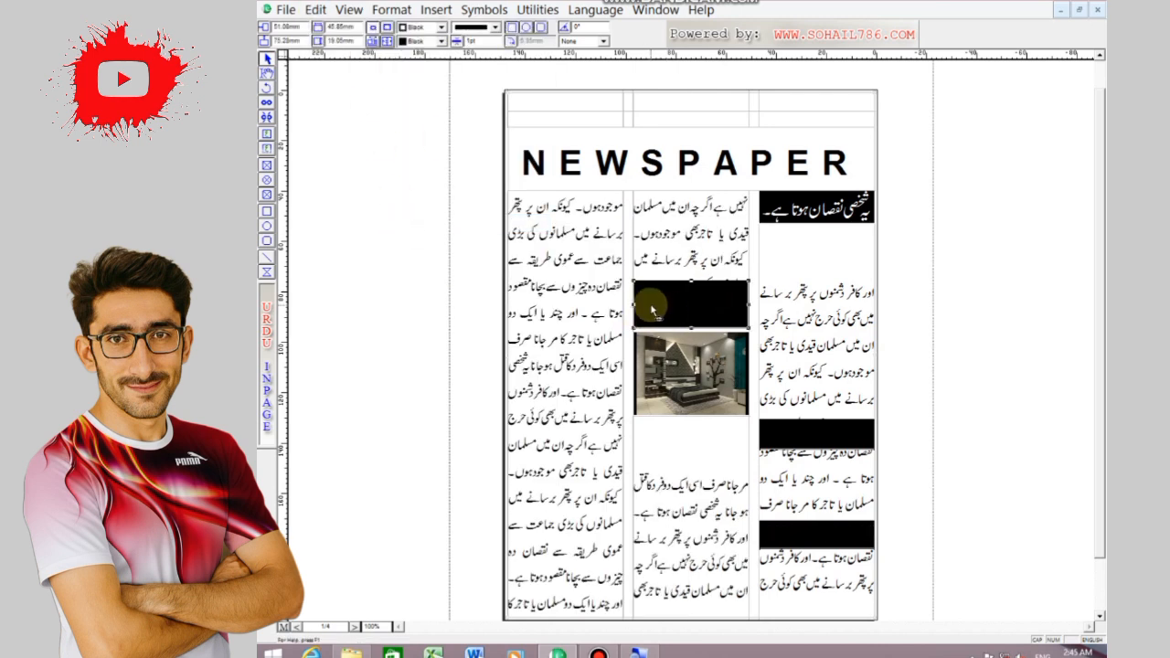
click(316, 9)
click(378, 224)
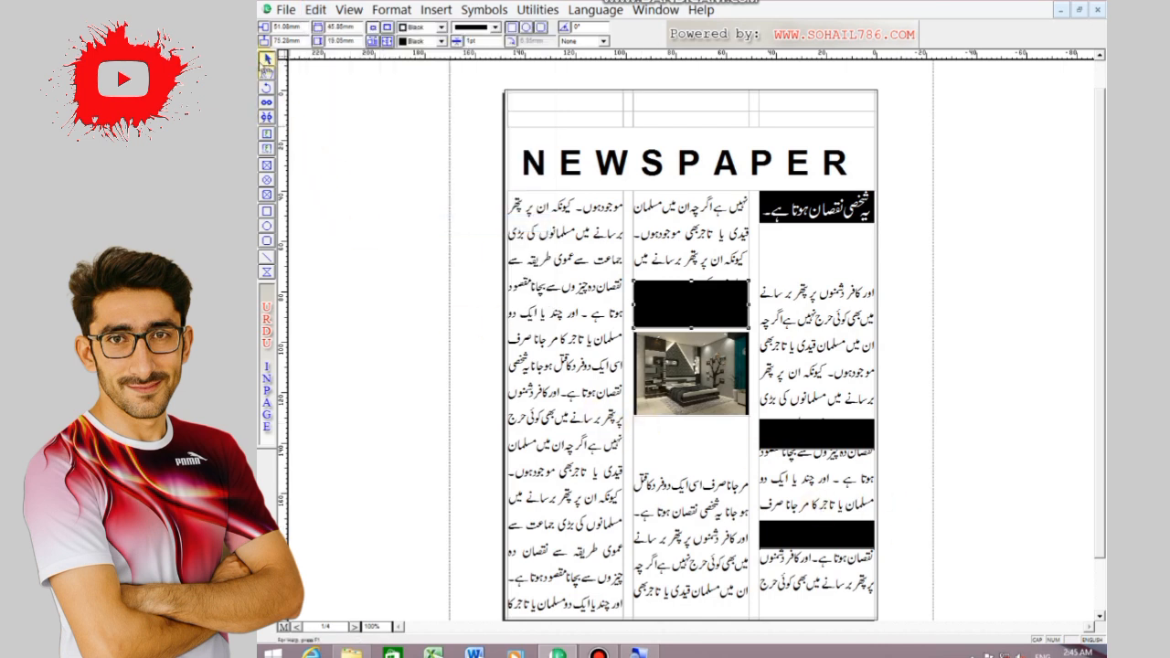
click(649, 397)
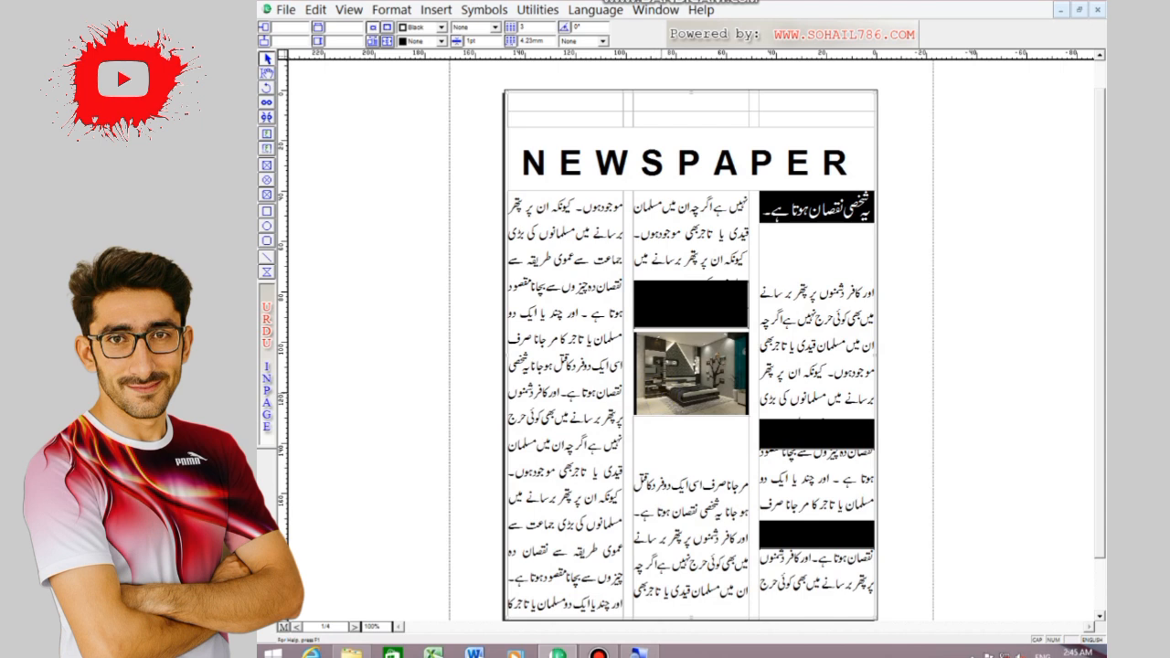
Write NEWSPAPER and the page number 1 in the header text box above the masthead, spaced apart with tabs
click(574, 108)
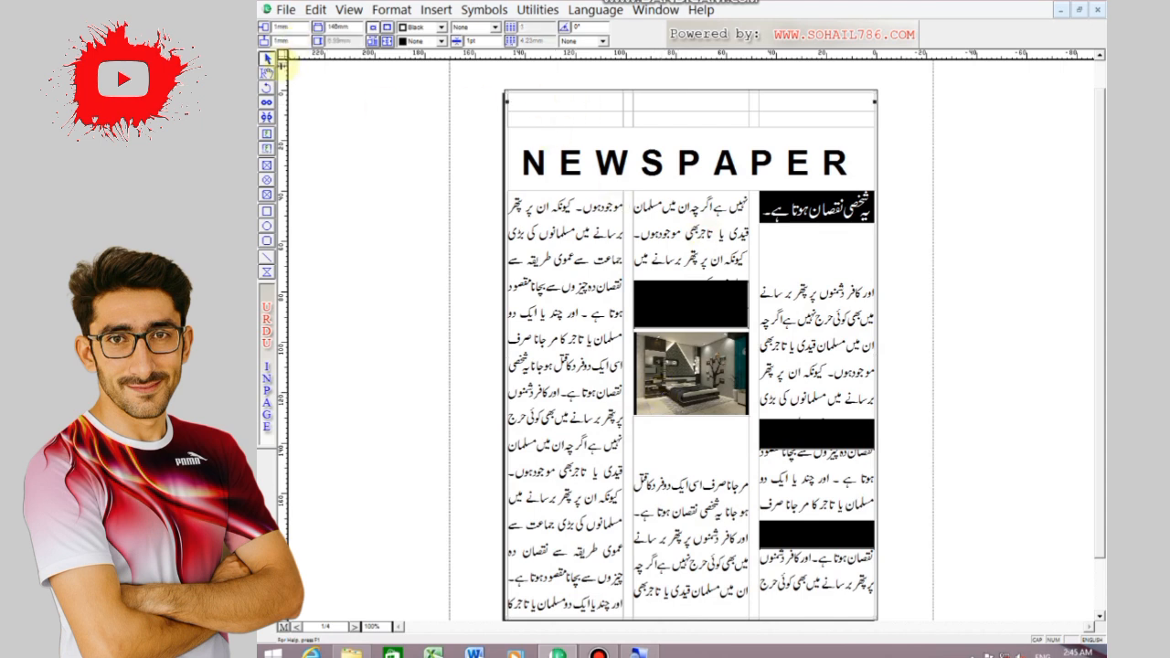
click(267, 73)
click(555, 101)
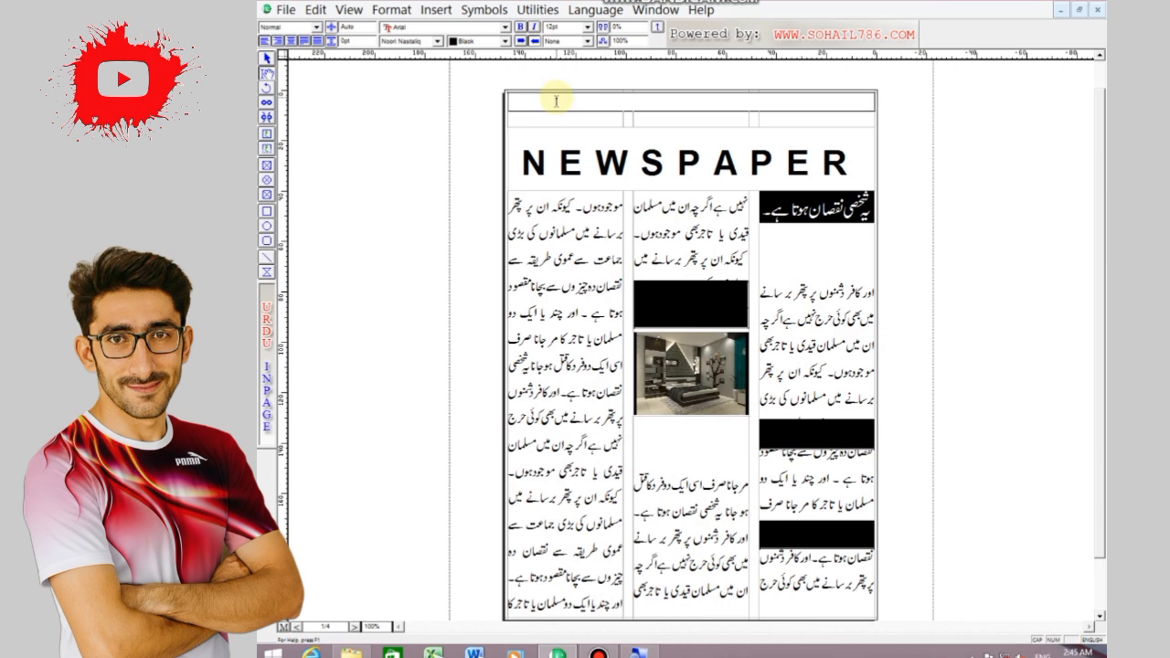
text(NEWSPA)
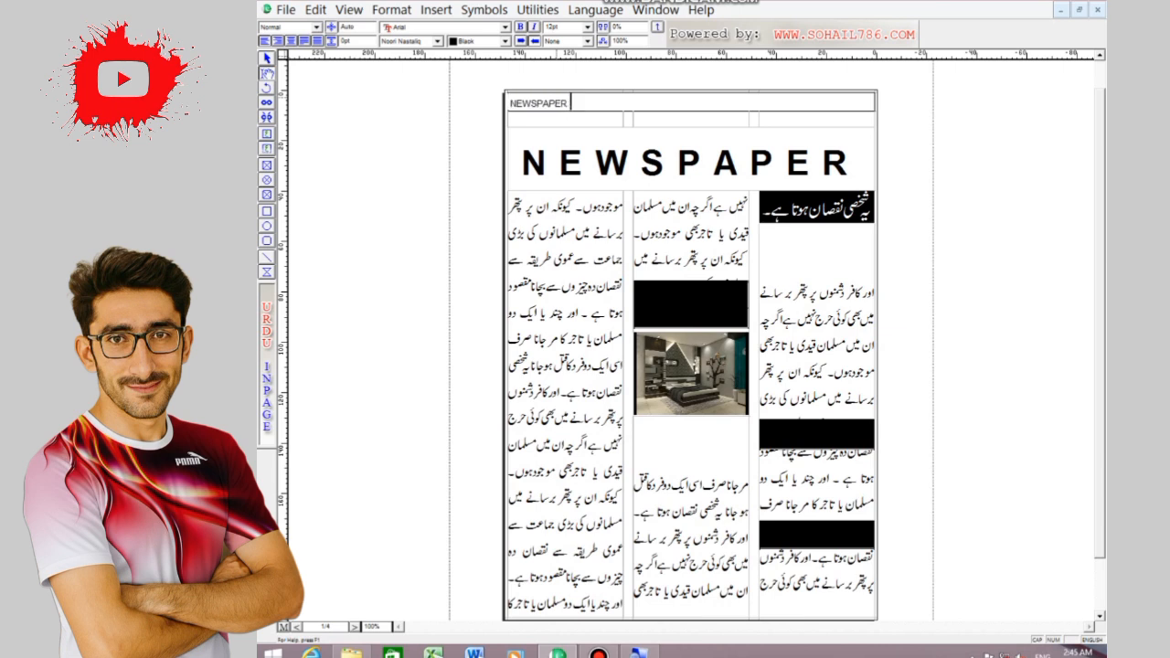
text(PER)
key(Tab)
key(Tab)
key(Tab)
text(1)
key(Tab)
key(Tab)
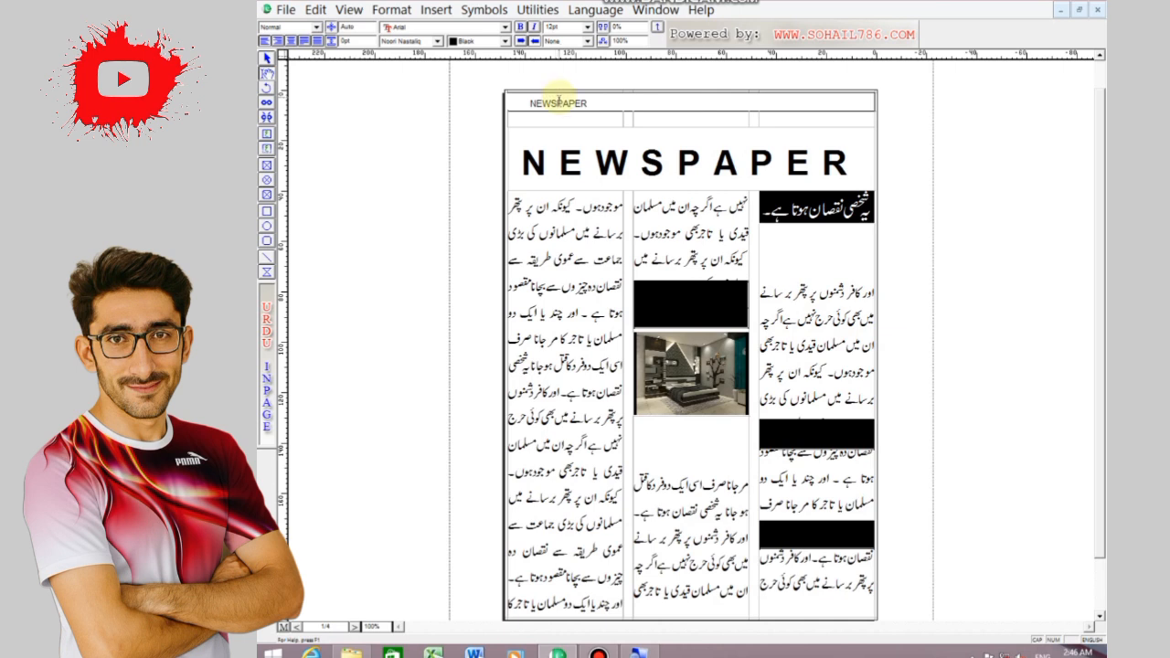
text(1 )
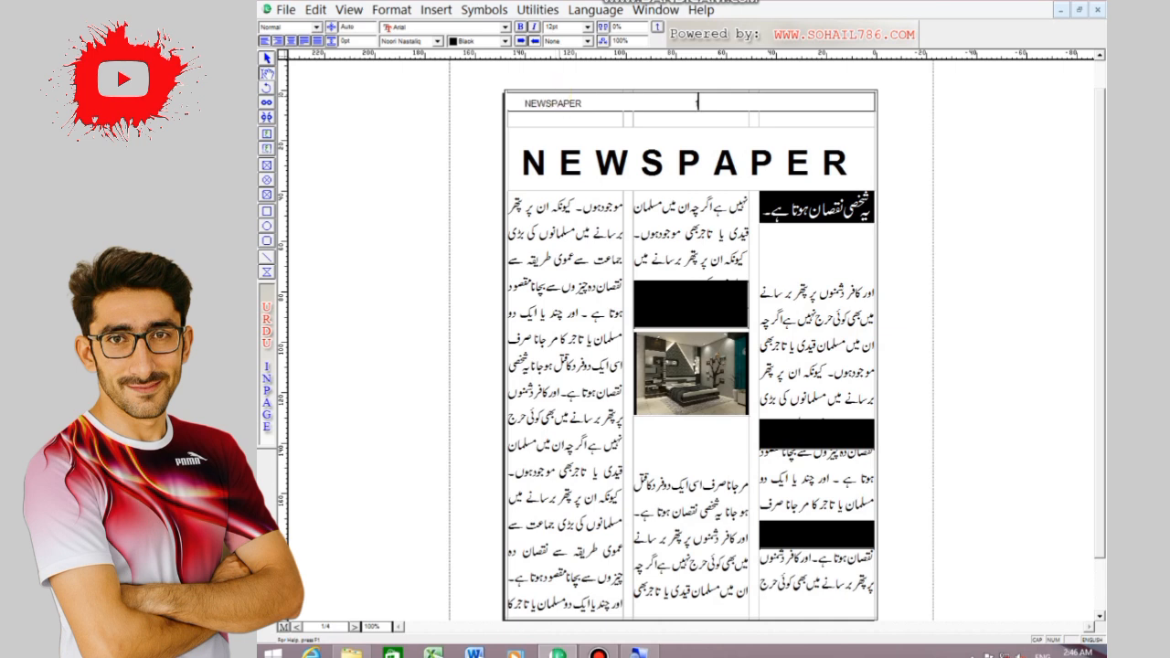
text(DA)
Add DATE 2 JAN 2025 at the end of the header line and reduce the spacing before it
text(TE 2 JAN)
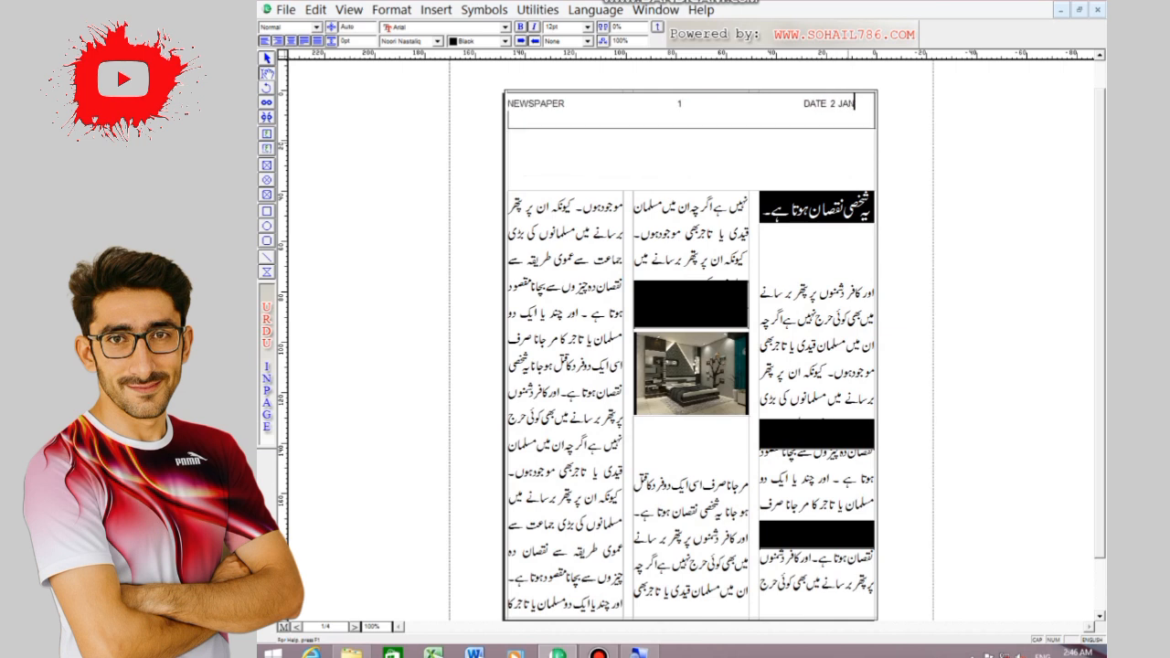
text( 2025)
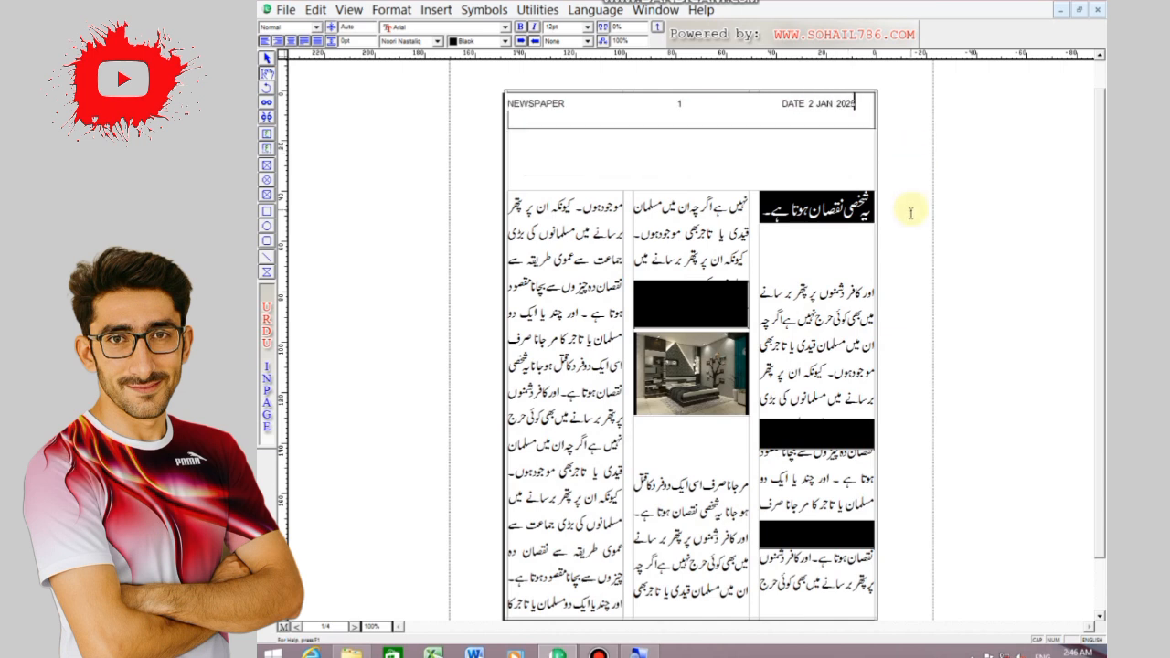
click(779, 103)
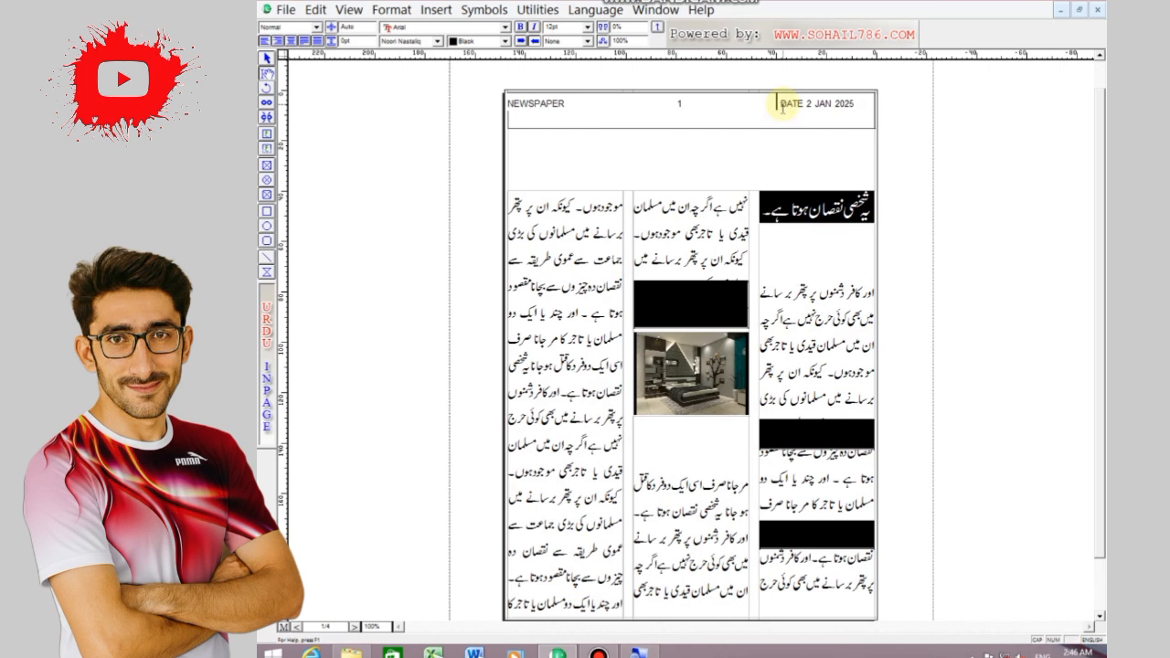
key(BackSpace)
key(BackSpace)
key(BackSpace)
key(BackSpace)
key(BackSpace)
key(BackSpace)
key(BackSpace)
key(BackSpace)
key(BackSpace)
key(BackSpace)
key(BackSpace)
key(BackSpace)
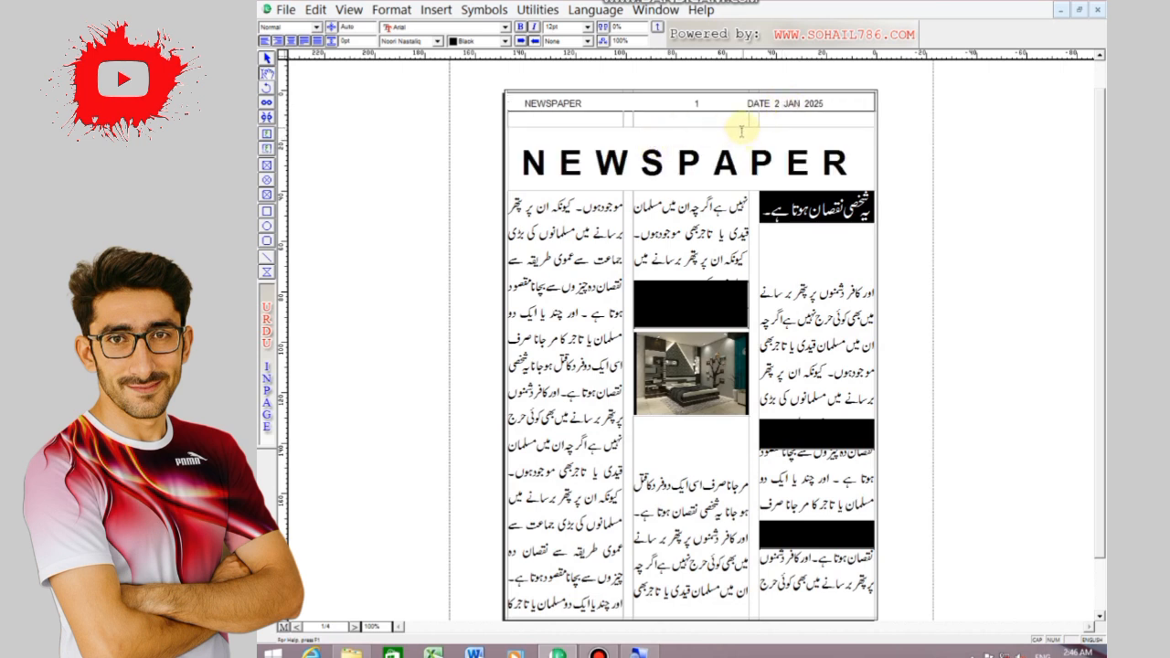
Make NEWSPAPER and the page number in the header bold, and fill the header text box with black
drag(519, 102, 742, 104)
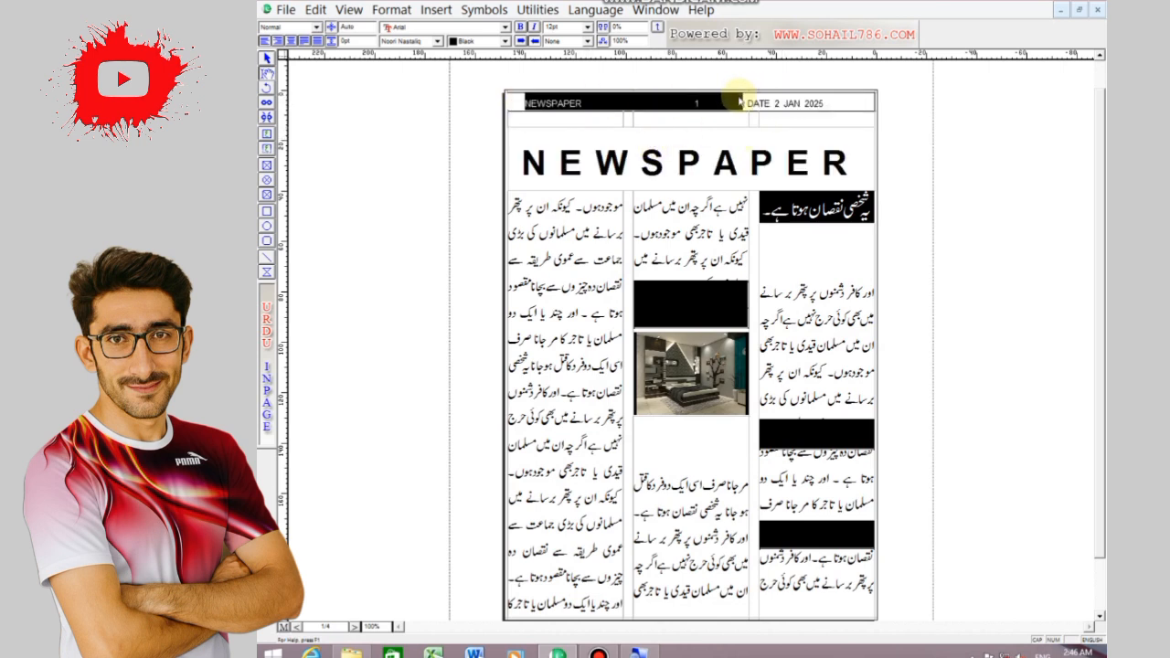
click(675, 203)
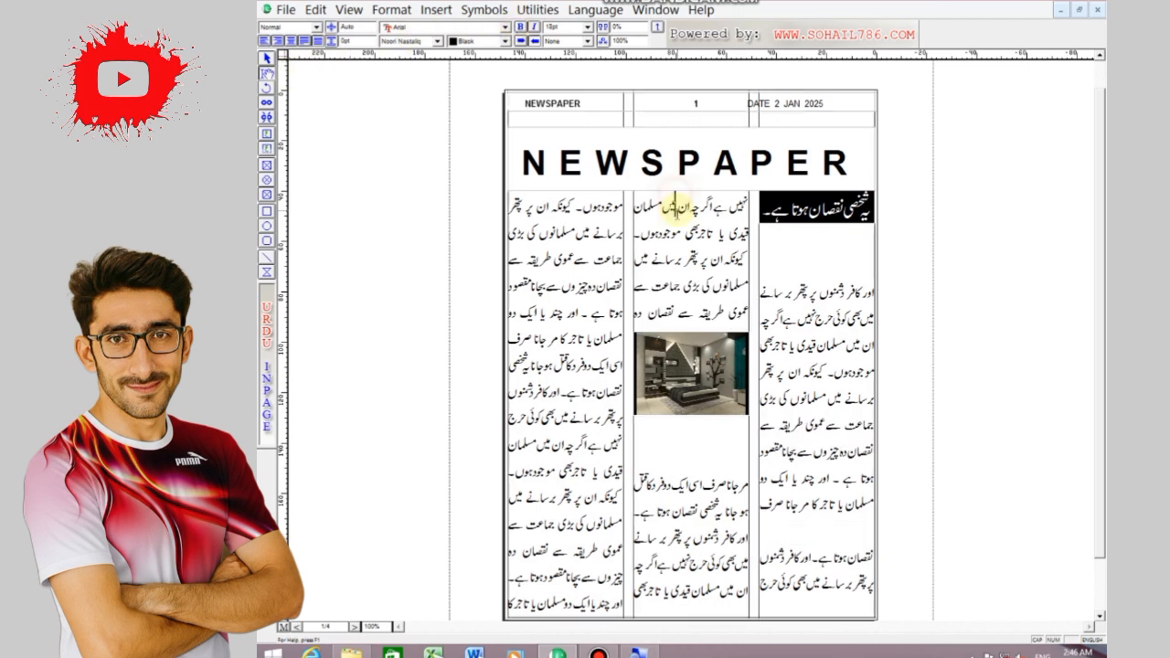
click(267, 58)
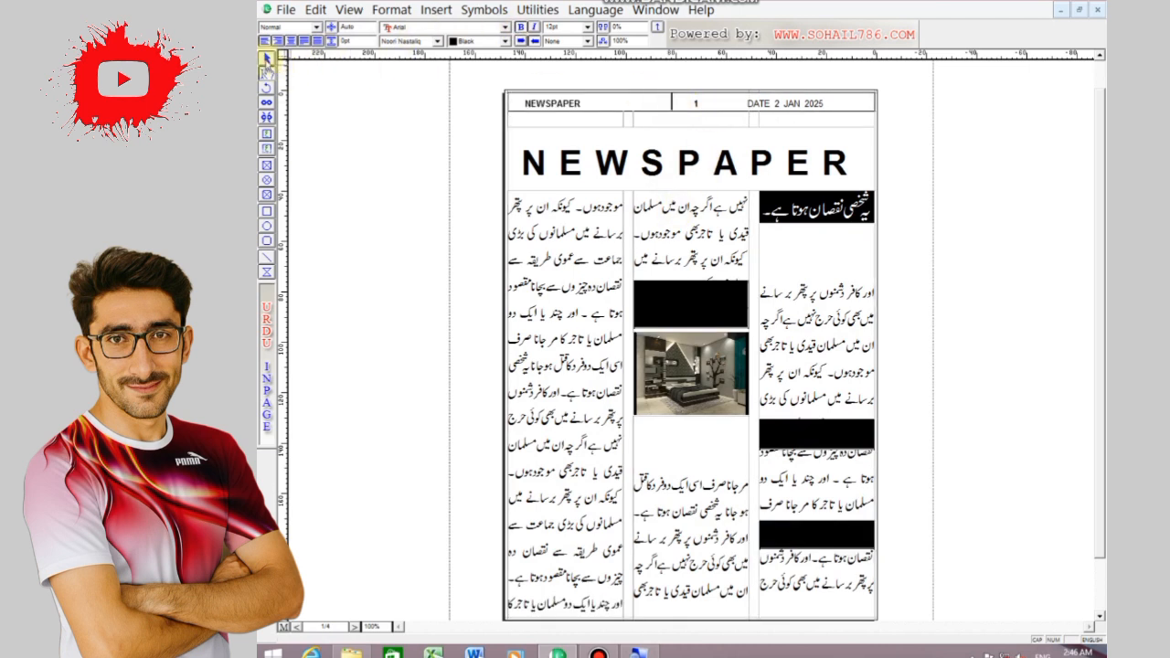
click(585, 108)
click(440, 41)
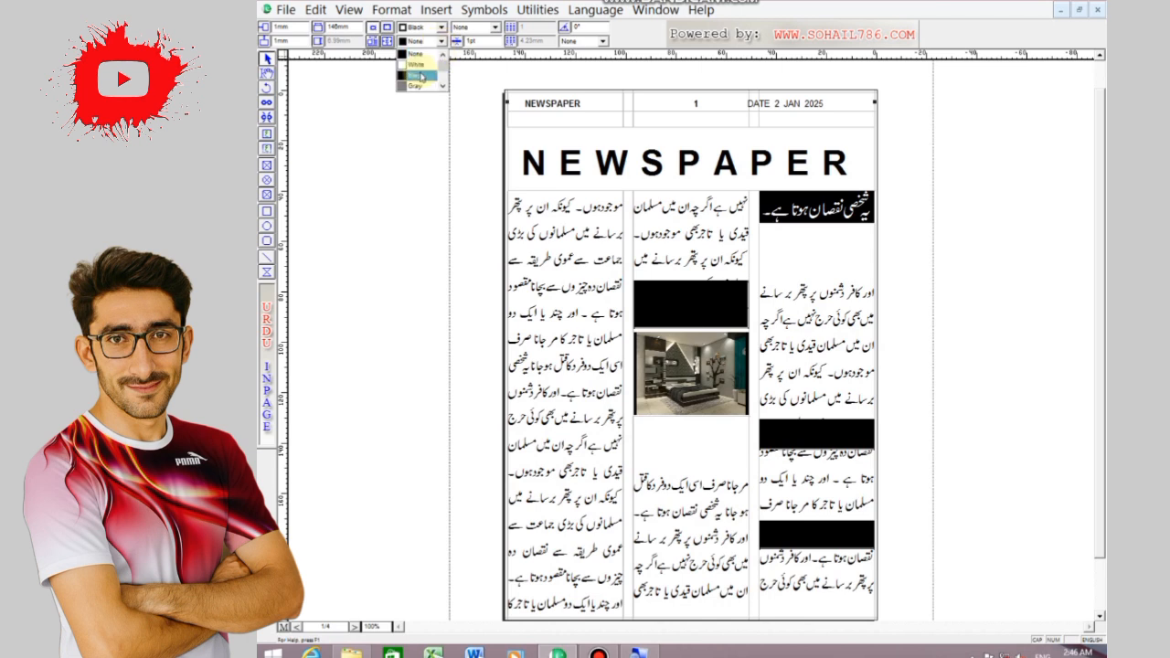
click(418, 73)
Colour NEWSPAPER, the page number and the end of the date in the header strip yellow
click(265, 74)
drag(513, 102, 877, 109)
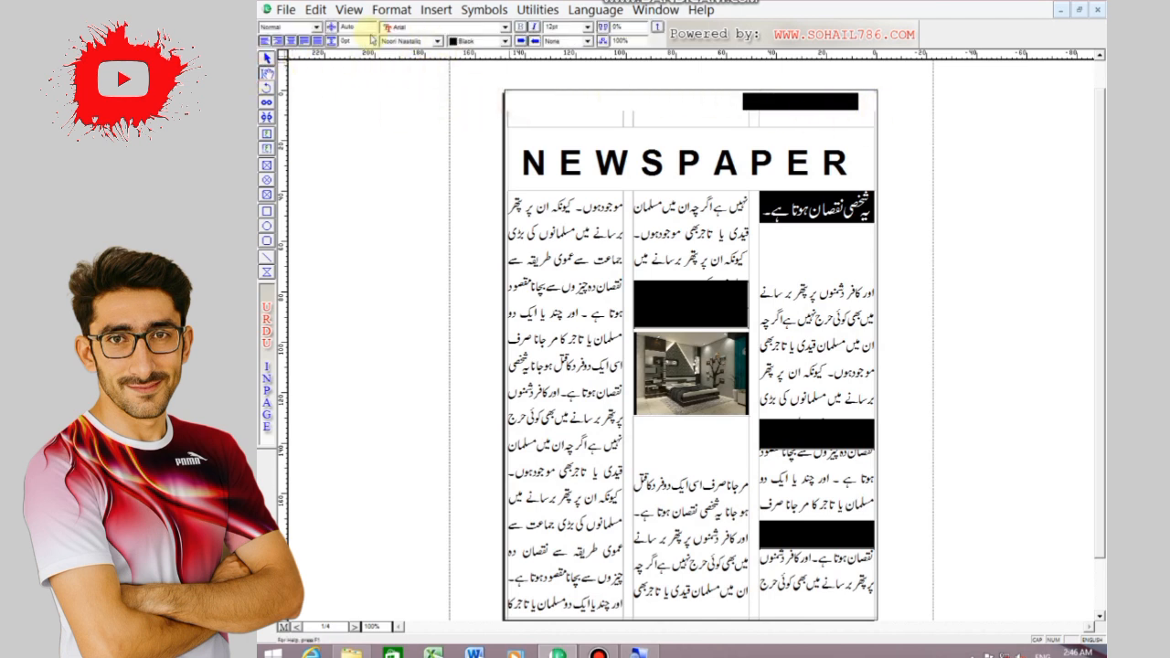
click(506, 41)
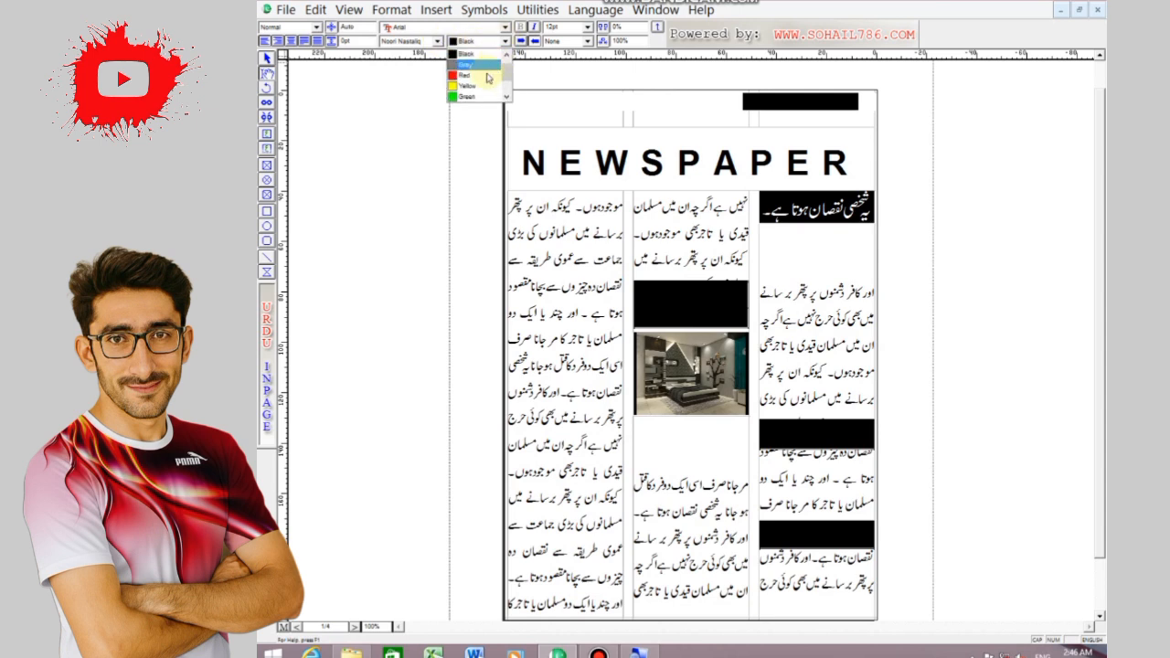
click(461, 91)
click(608, 178)
drag(804, 102, 868, 101)
click(505, 41)
click(462, 88)
Delete the empty black highlight bars from the right and middle columns, keeping the one behind the first heading
click(265, 58)
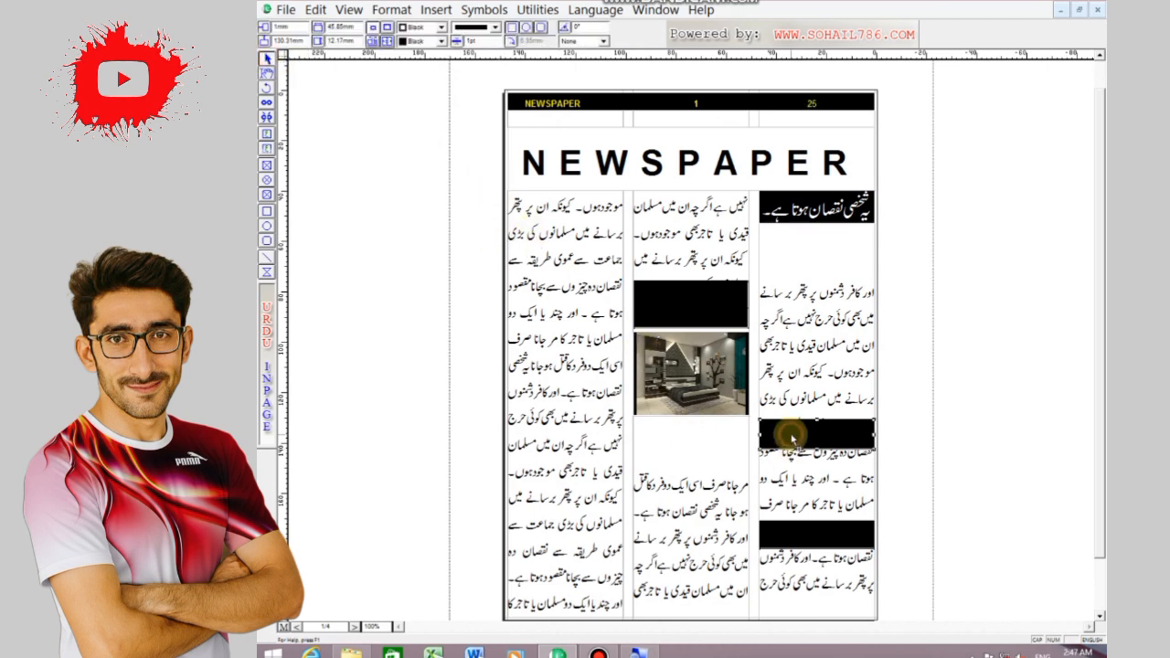
click(702, 326)
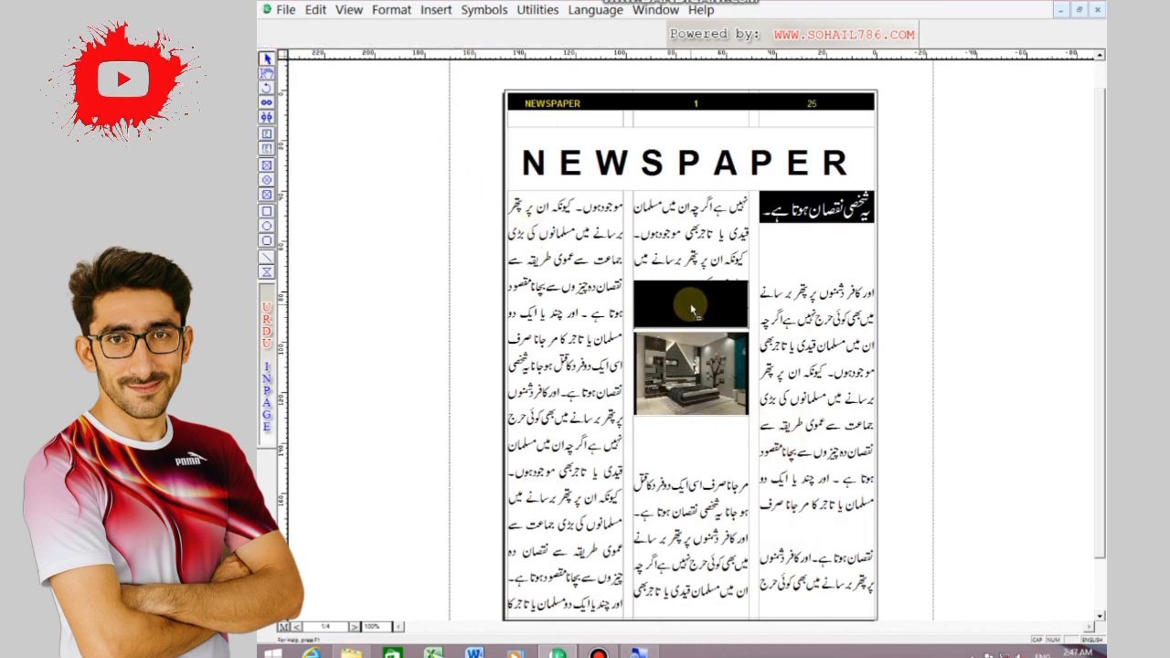
click(316, 10)
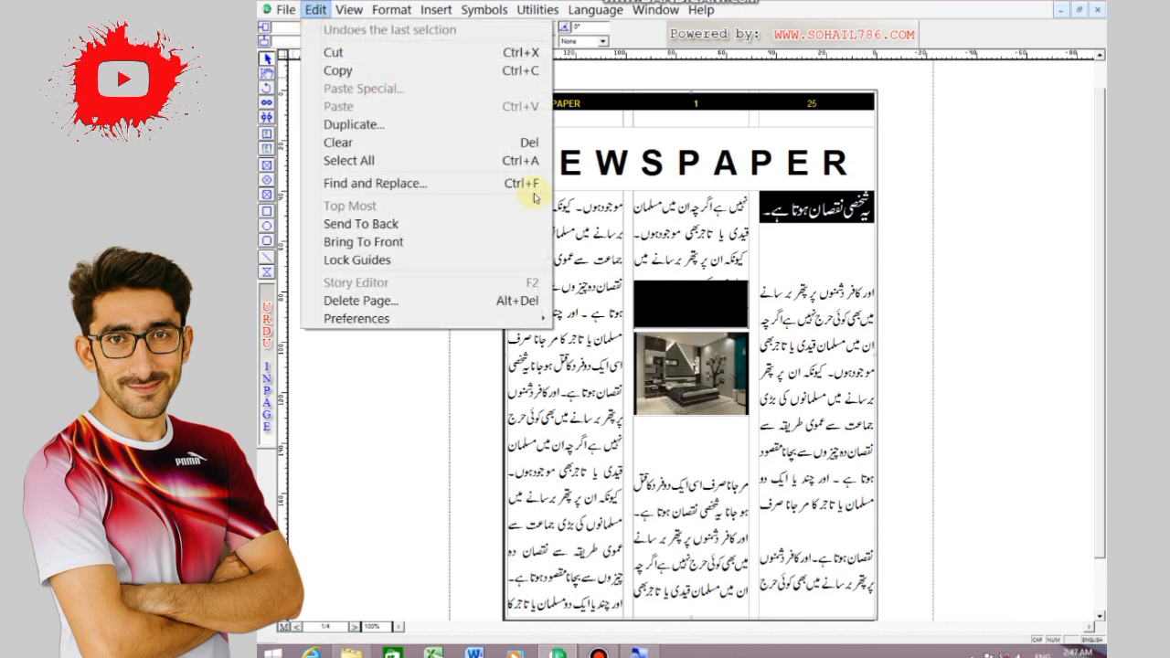
click(382, 224)
click(679, 309)
key(Delete)
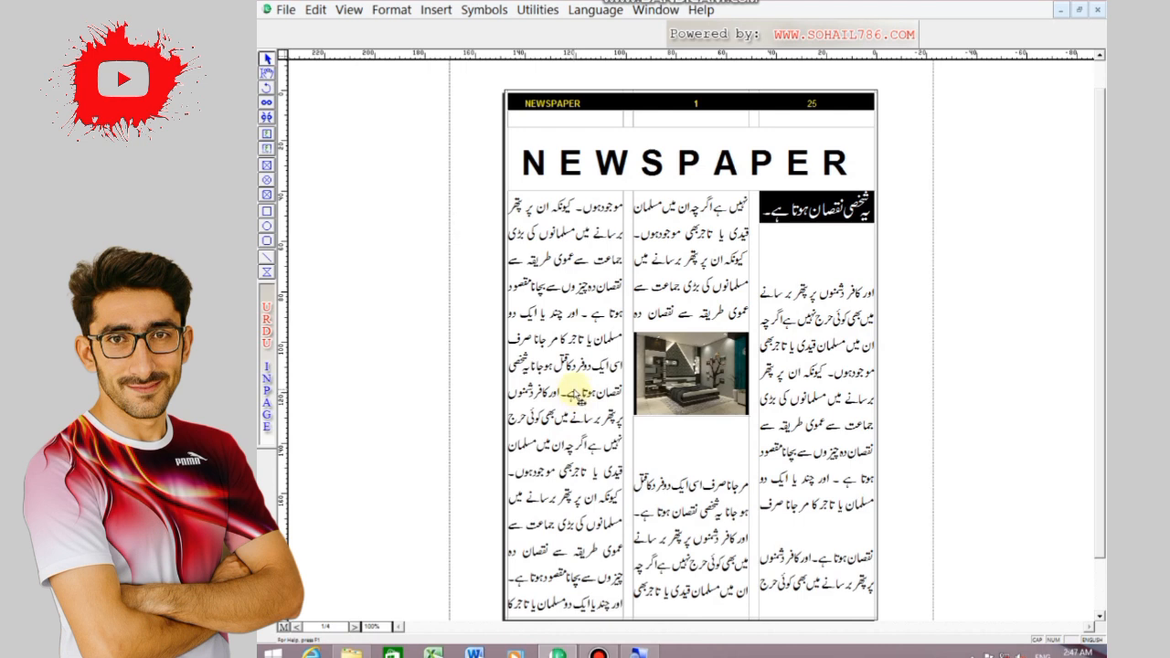
Move the NEWSPAPER masthead box up to 8.67 mm, against the header strip, and give it a solid red border
drag(640, 140, 652, 125)
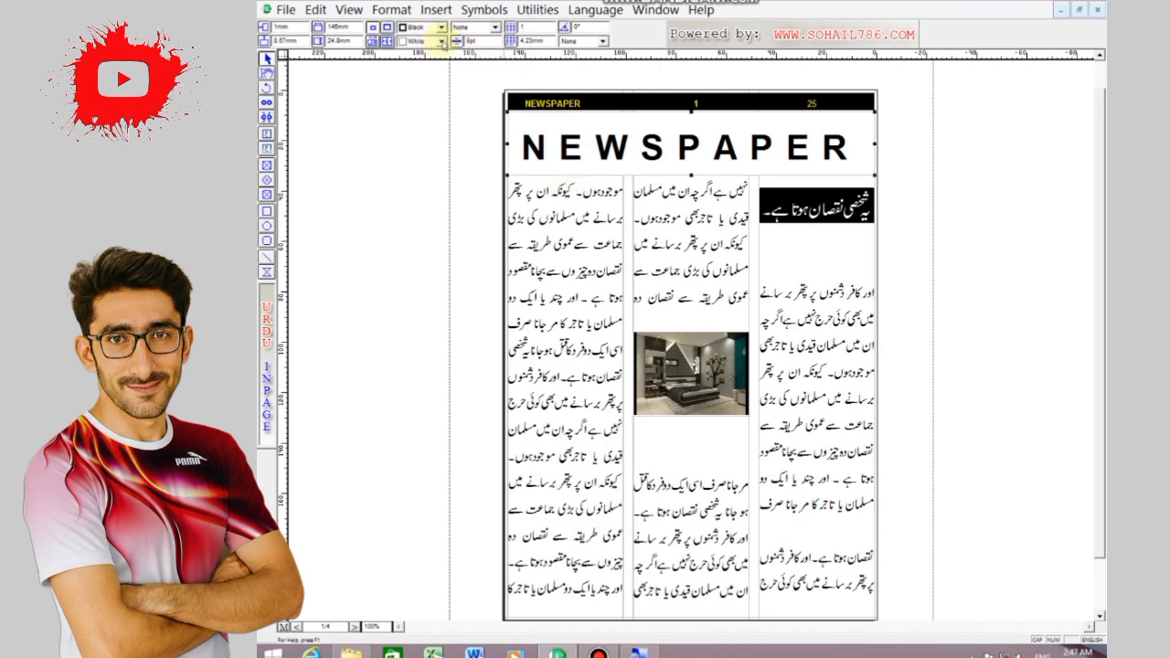
click(441, 30)
click(428, 67)
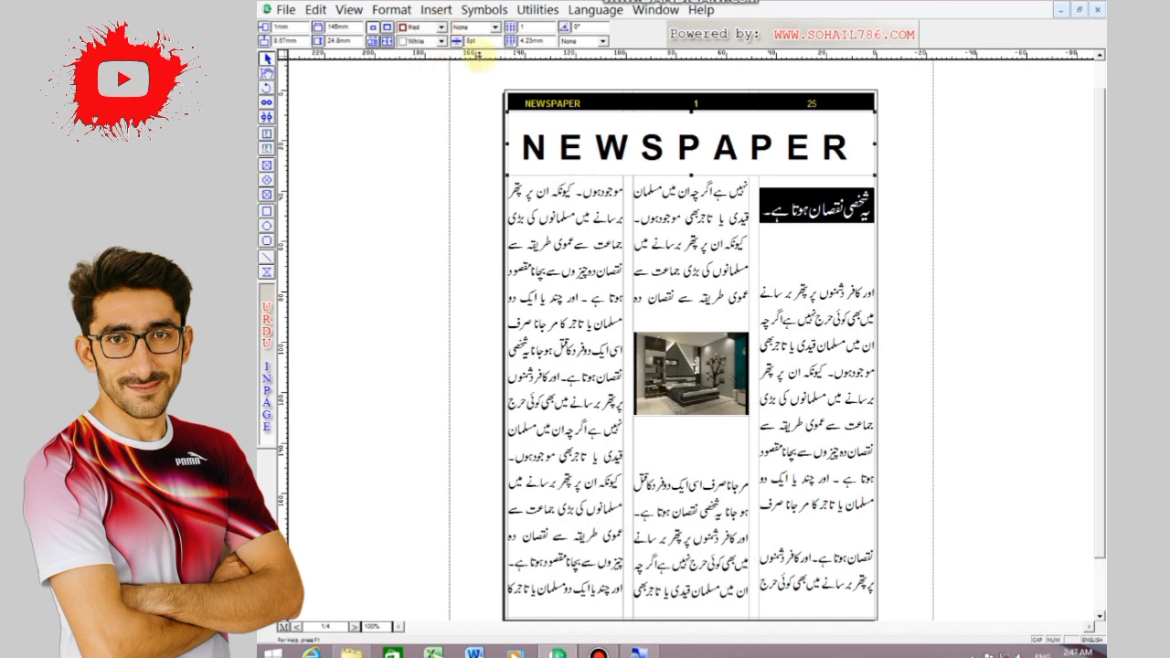
click(496, 28)
click(472, 55)
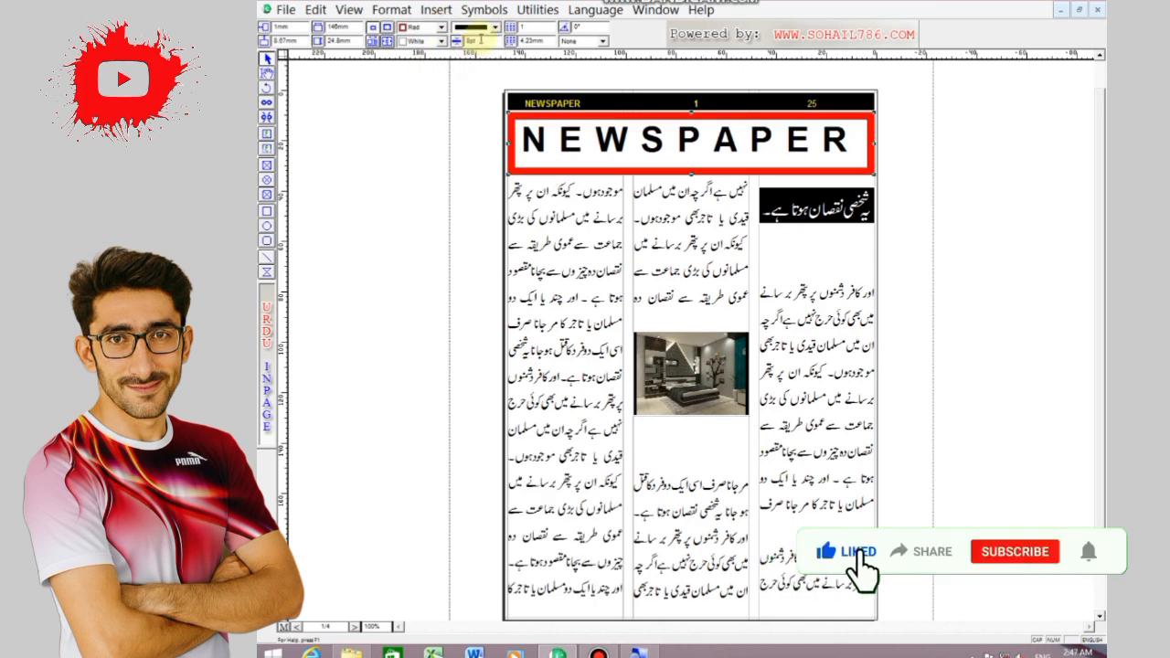
Make the border of the NEWSPAPER masthead box black and 3pt thick
click(440, 27)
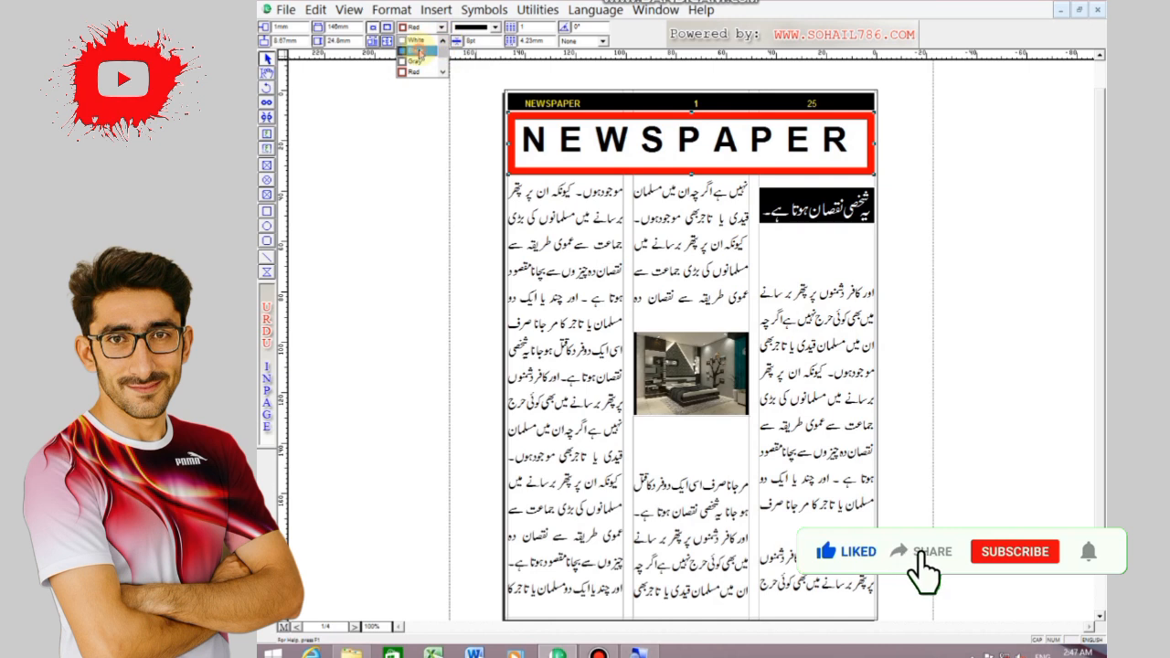
click(421, 42)
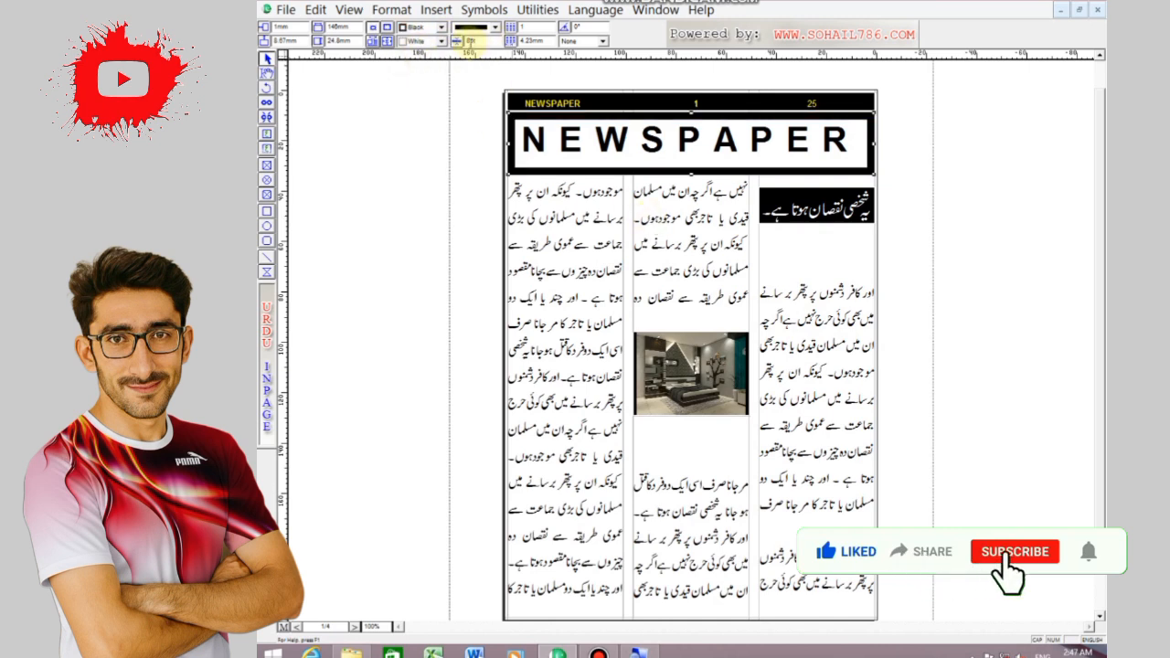
click(468, 41)
click(472, 61)
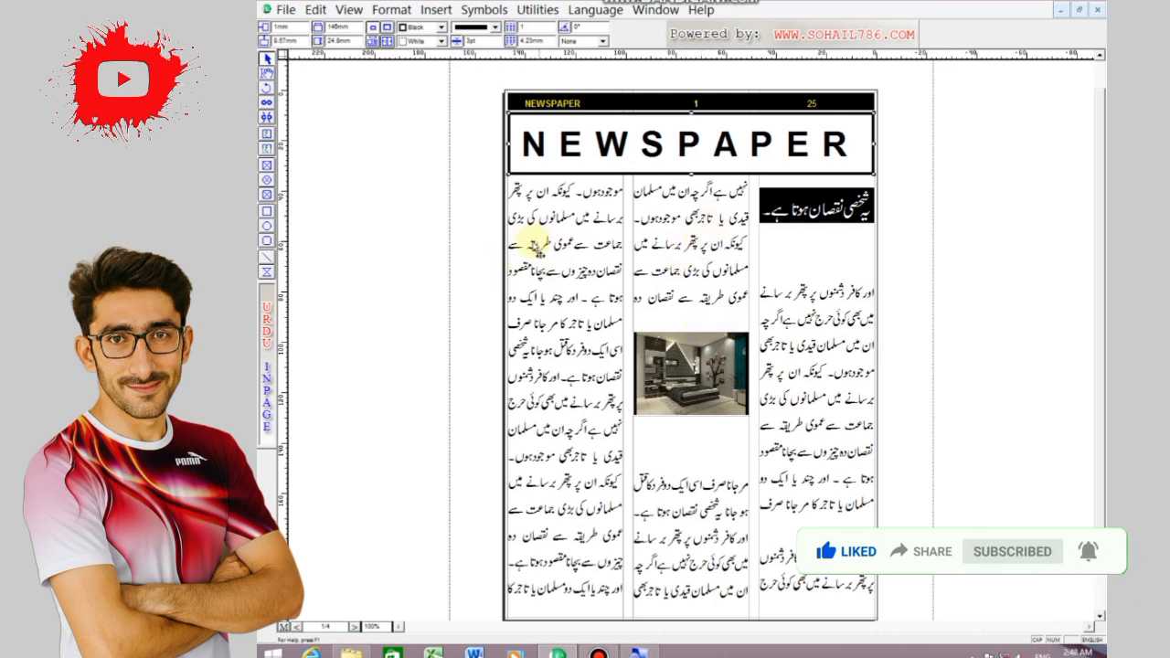
Draw a tall picture box in the left column, starting below its third line of text
click(267, 164)
drag(509, 265, 630, 422)
drag(622, 479, 622, 510)
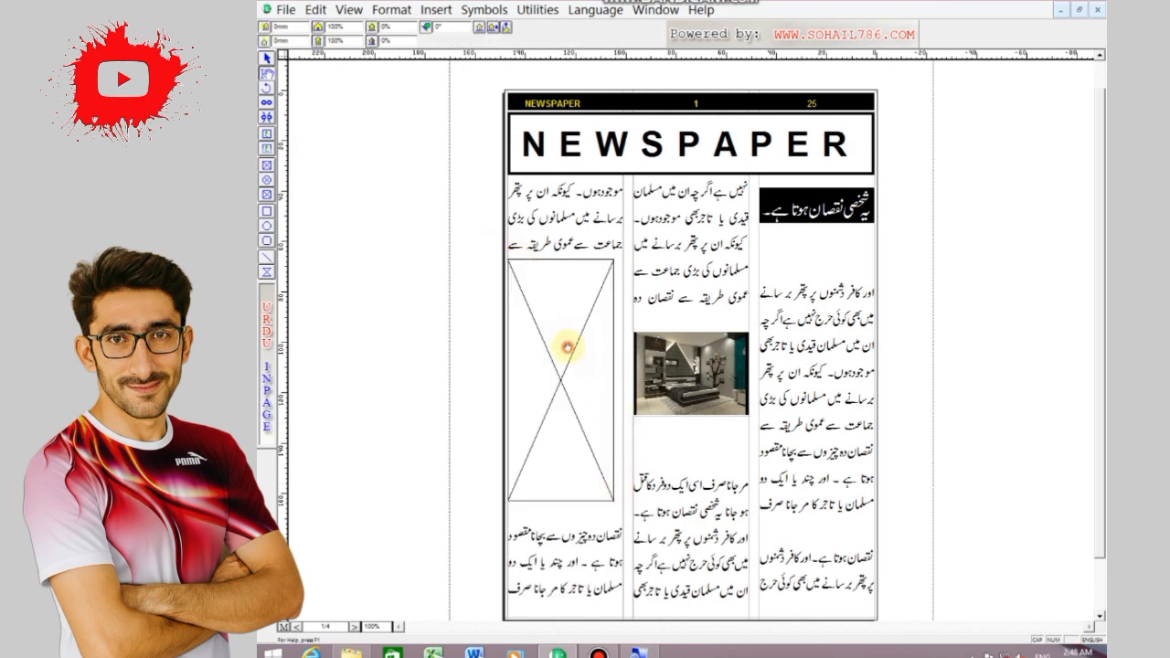
Import the portrait photo from the AAA folder into the left picture box and try a horizontal scale of 50.8%
double_click(567, 347)
double_click(647, 301)
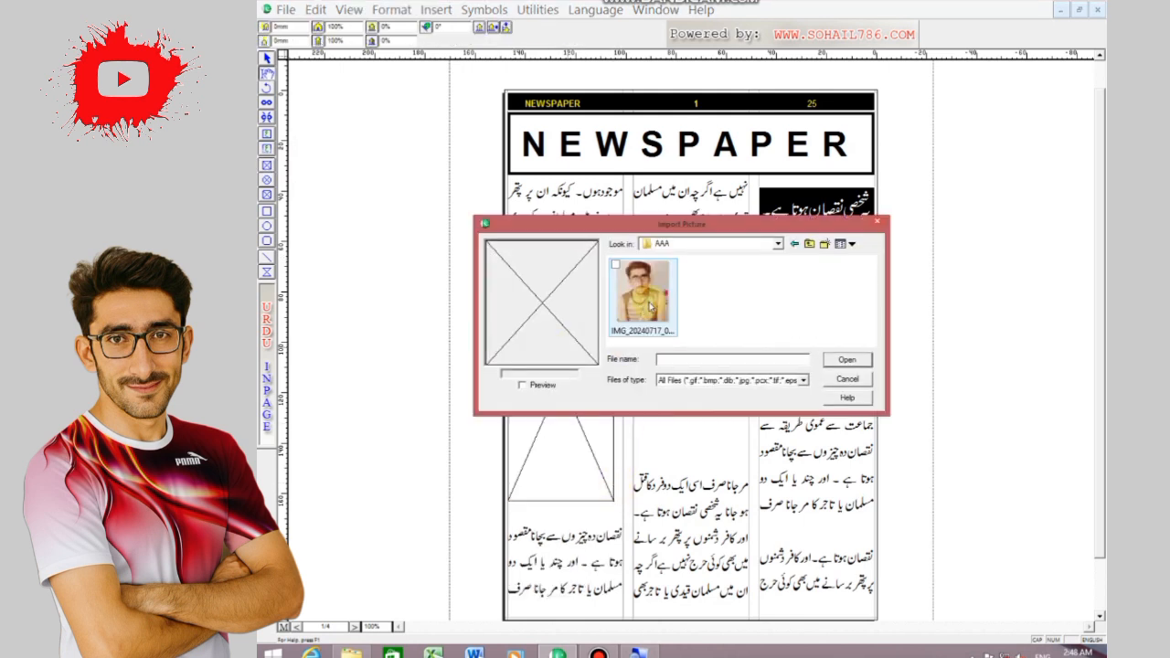
click(650, 307)
click(846, 359)
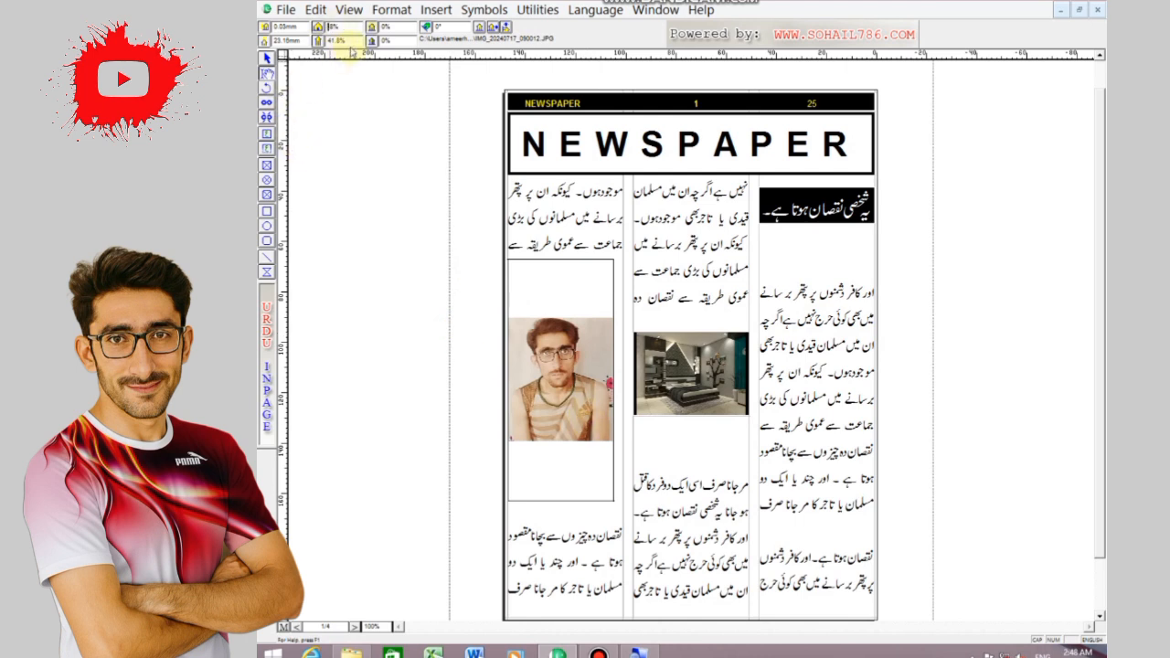
key(Return)
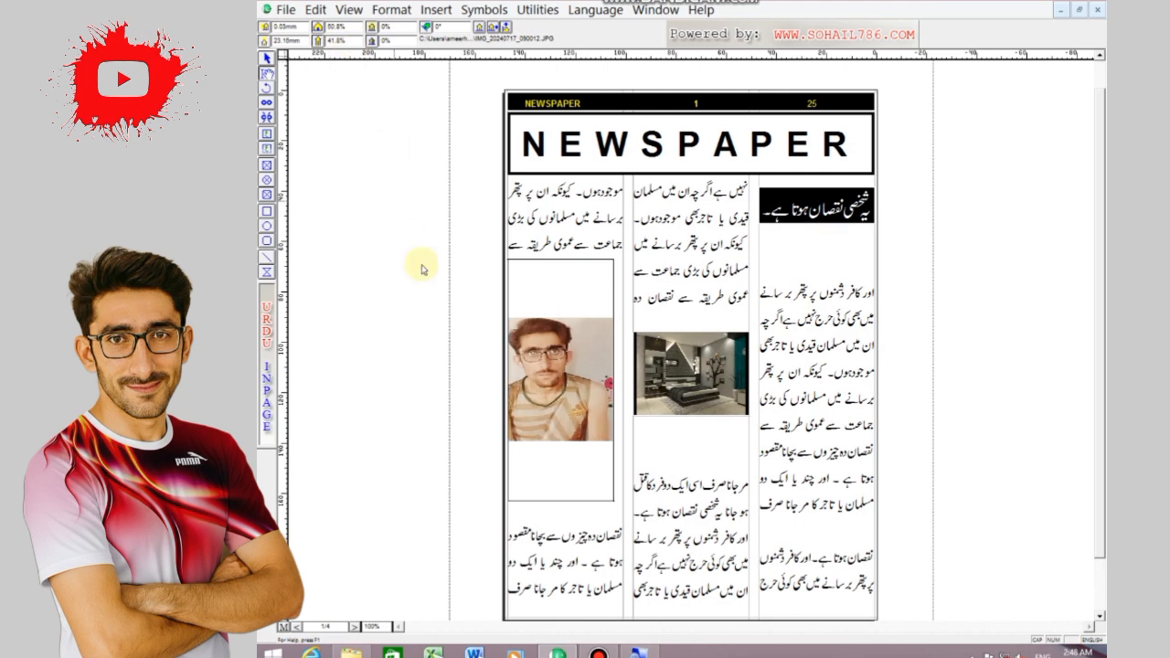
key(ctrl+z)
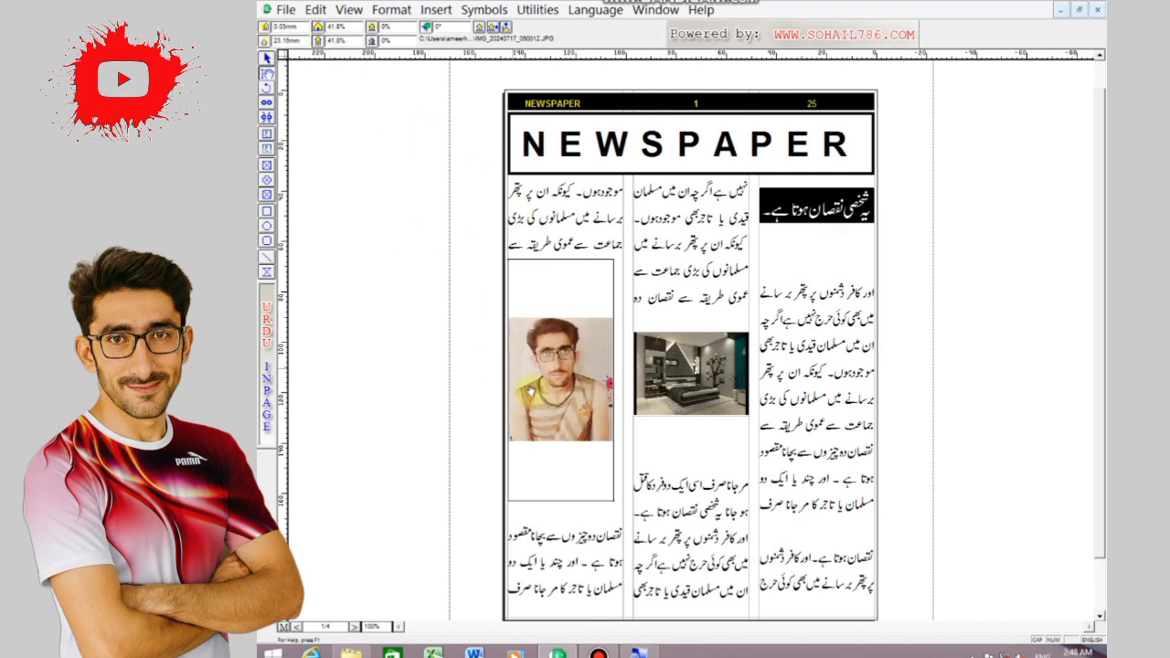
Replace the portrait in the left column's picture box with the hilly sunset landscape photo from the vc folder
double_click(555, 390)
click(778, 242)
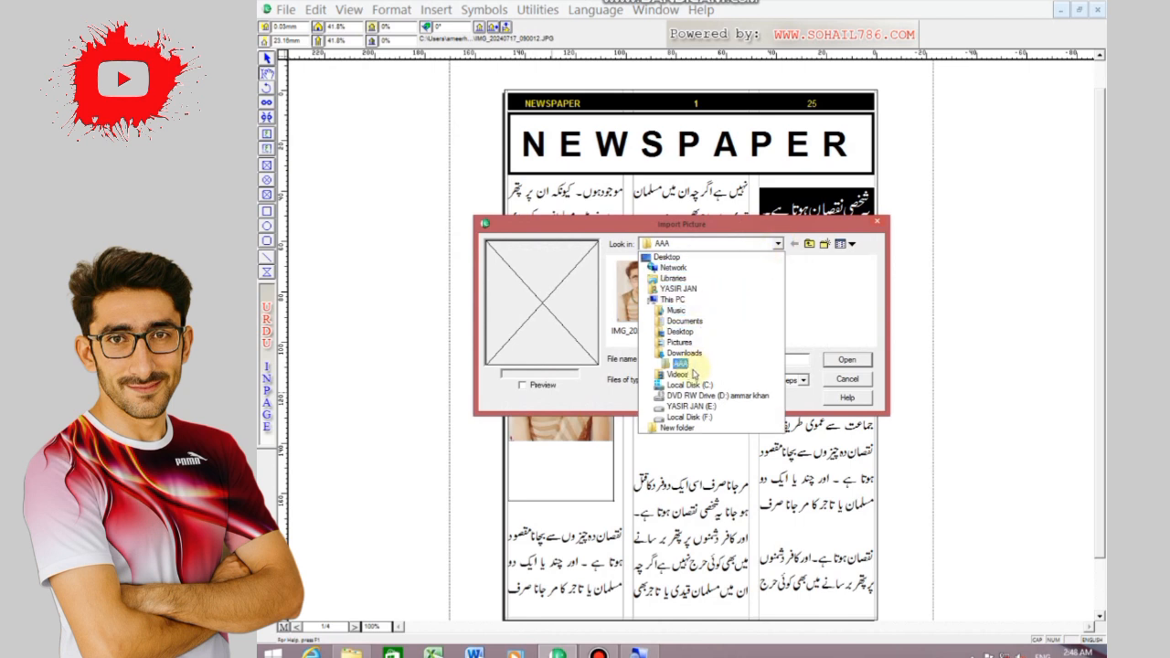
click(687, 353)
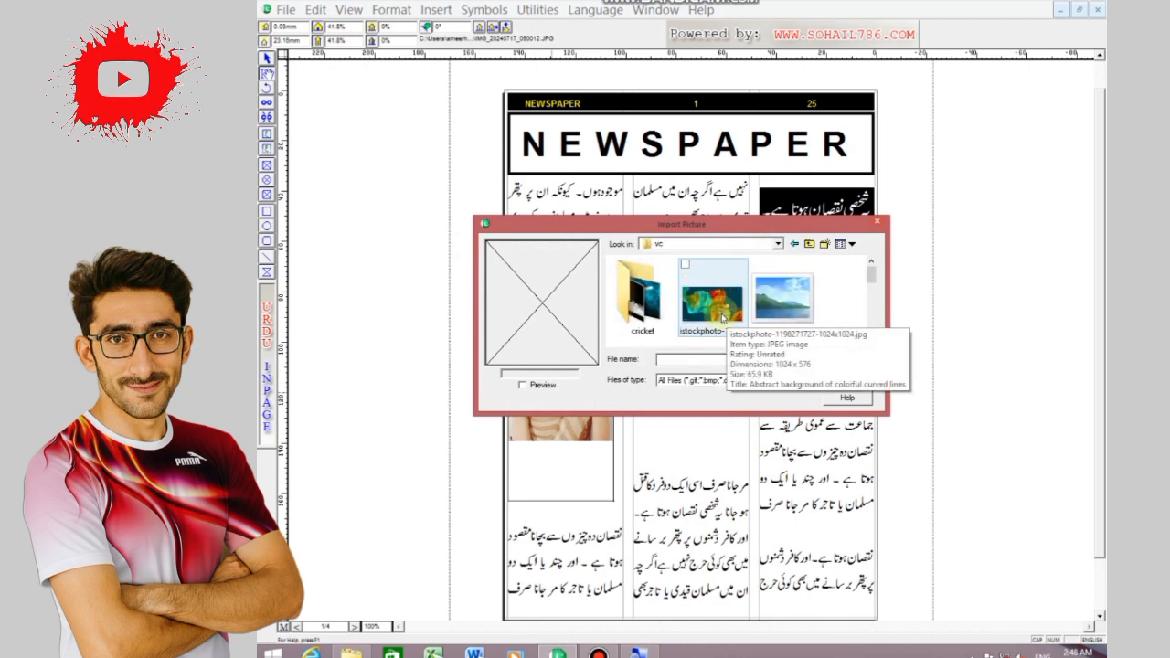
double_click(652, 301)
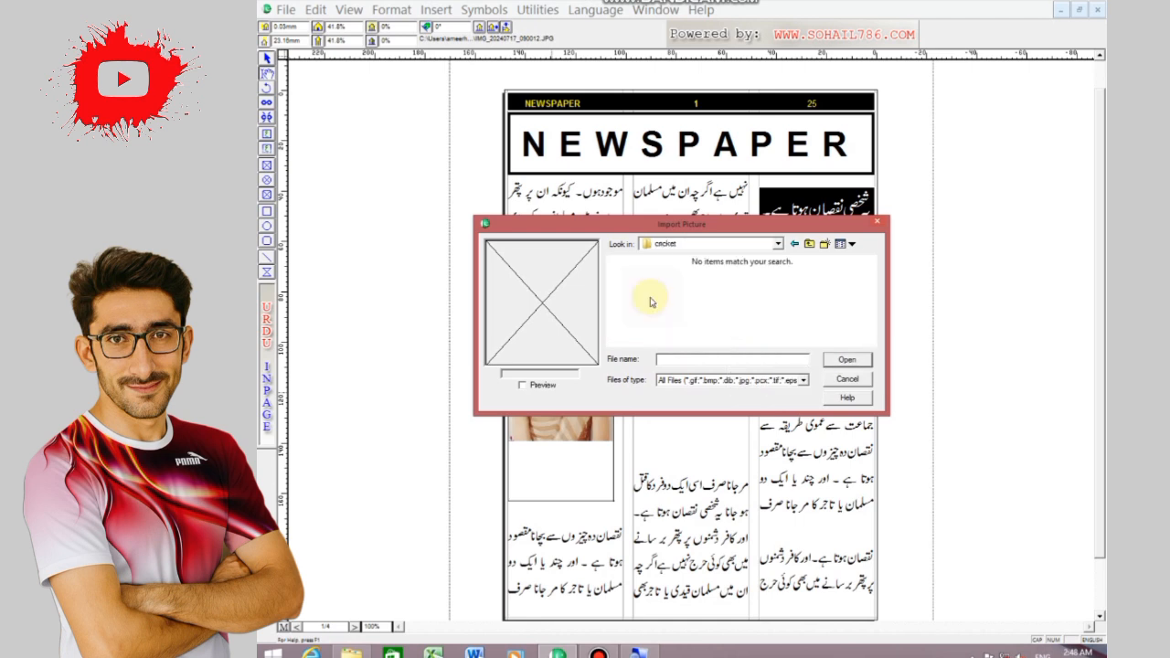
click(794, 245)
click(784, 298)
click(846, 359)
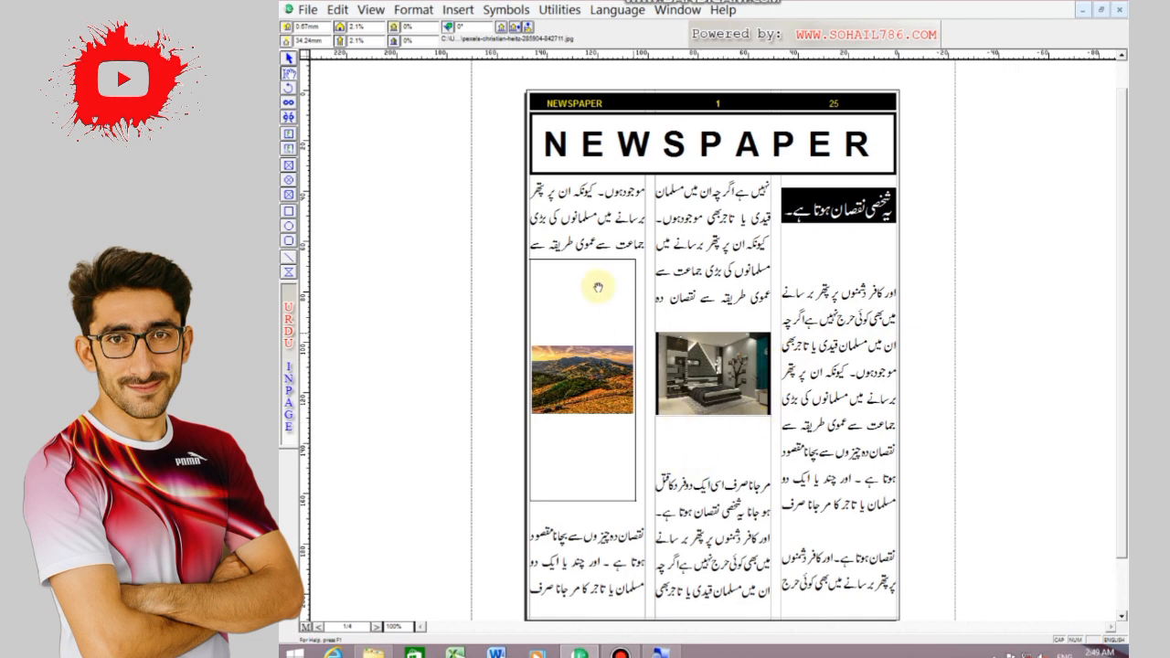
Add a text box directly above the landscape picture box and paste in a copy of the middle column phrase کیونکہ ان پر پتھر برسا
click(289, 148)
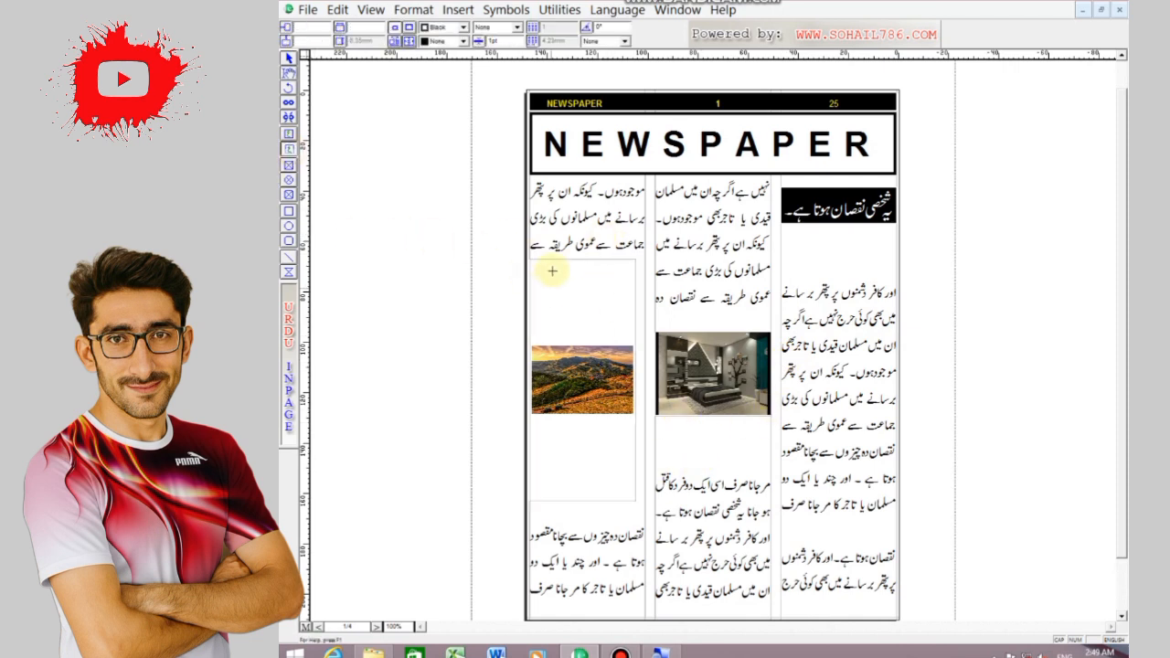
drag(529, 236, 637, 251)
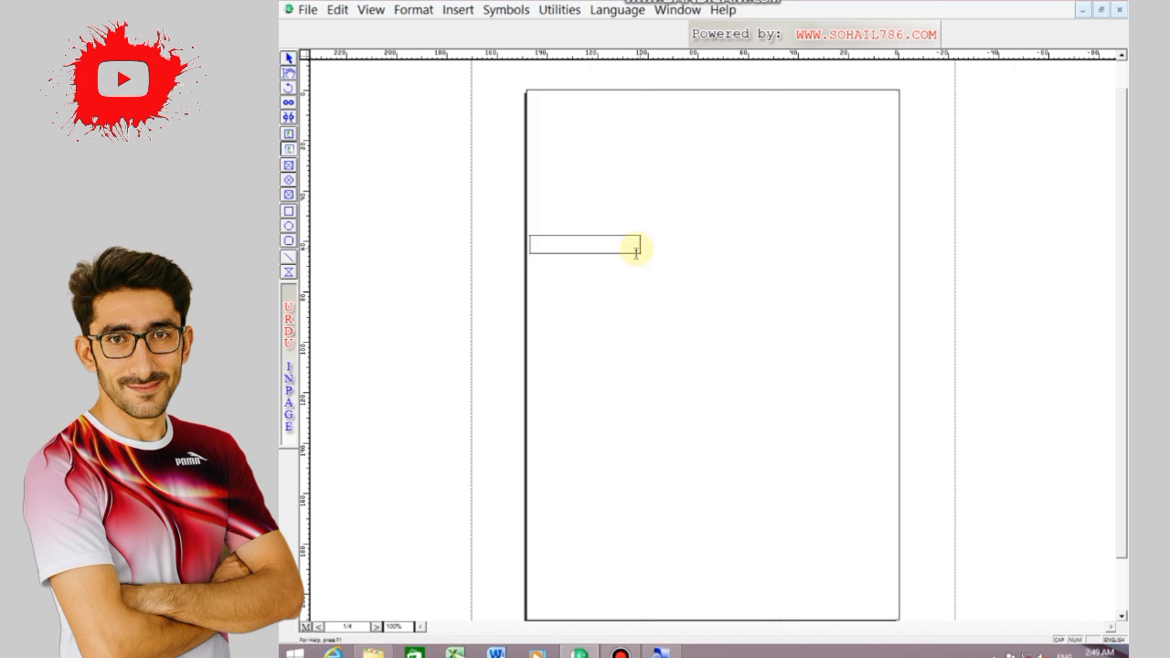
drag(761, 242, 688, 239)
key(ctrl+c)
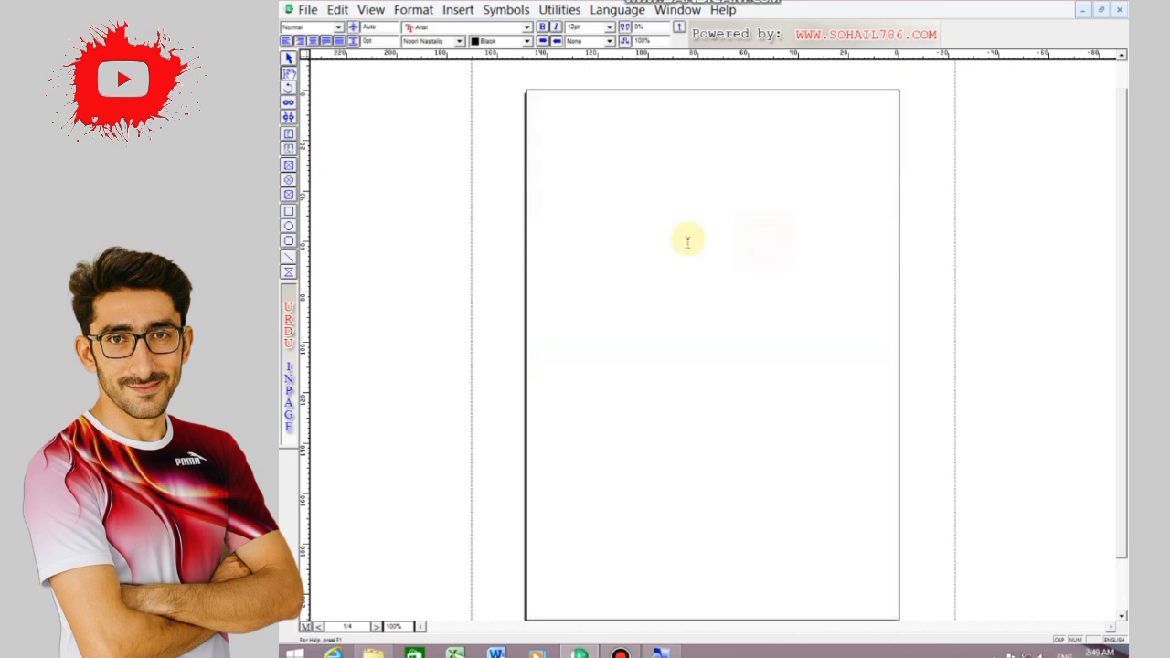
right_click(714, 243)
click(748, 313)
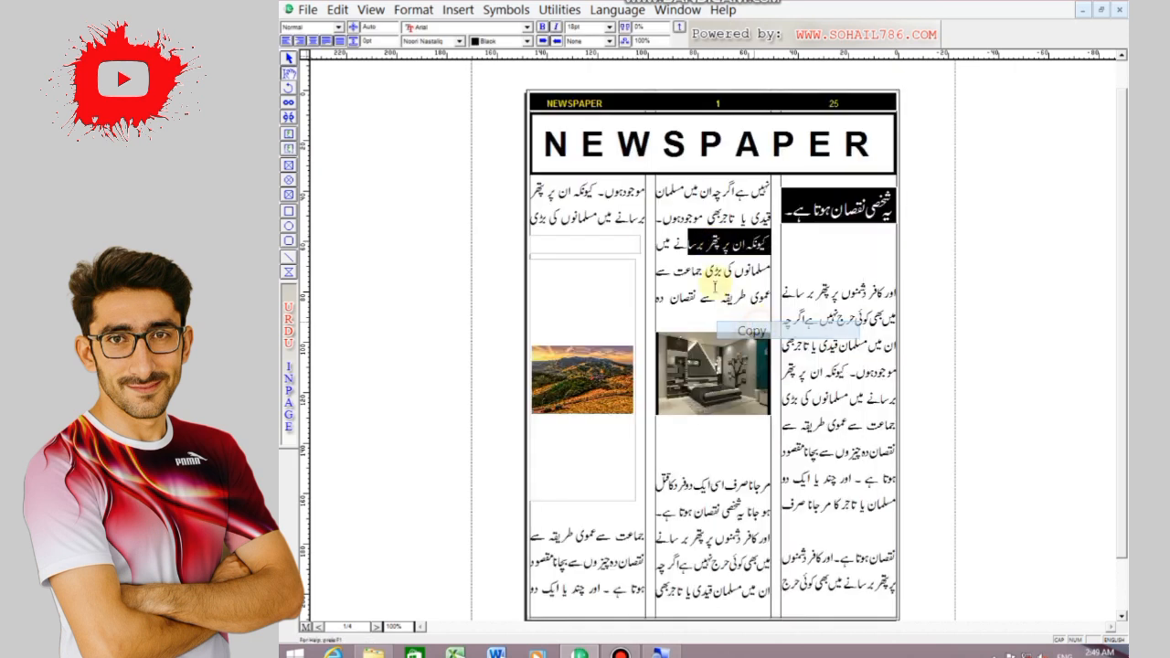
click(637, 242)
right_click(640, 243)
click(671, 308)
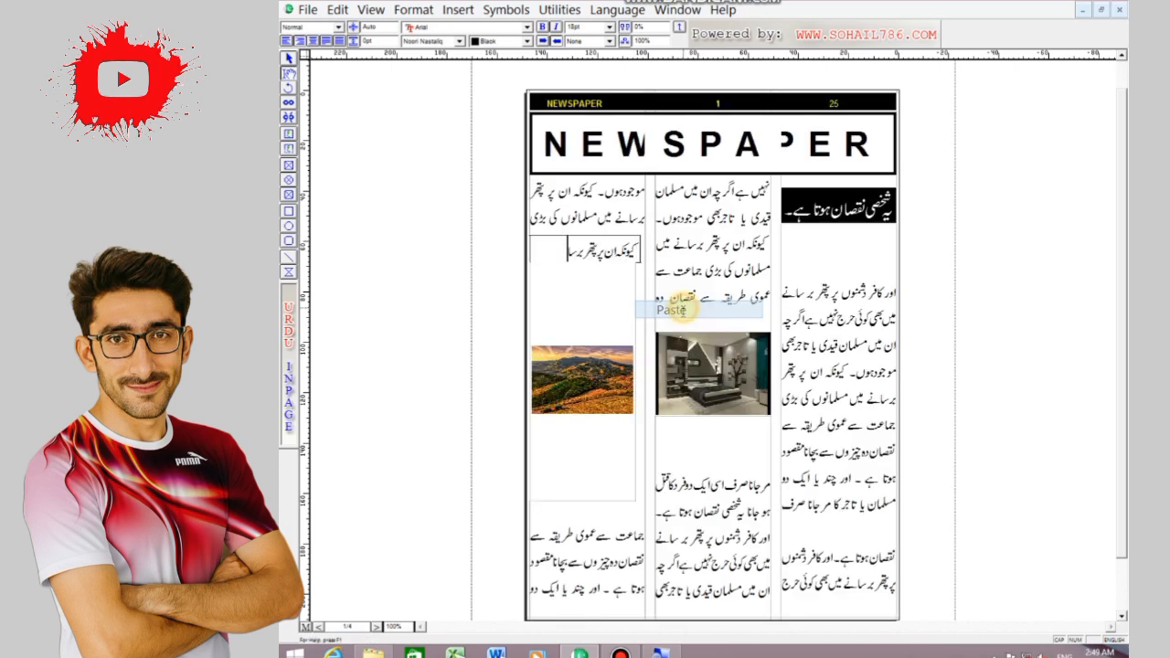
Centre the left-column heading, colour its text white and fill its box with black
drag(565, 250, 640, 250)
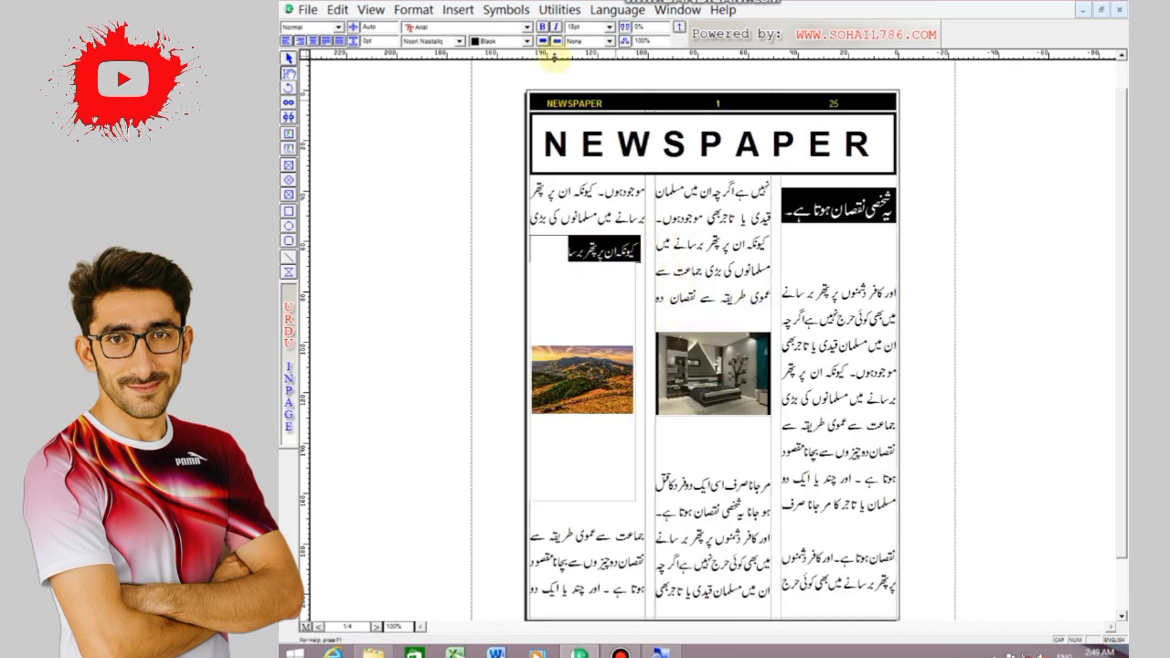
click(299, 40)
click(526, 42)
click(505, 50)
click(289, 56)
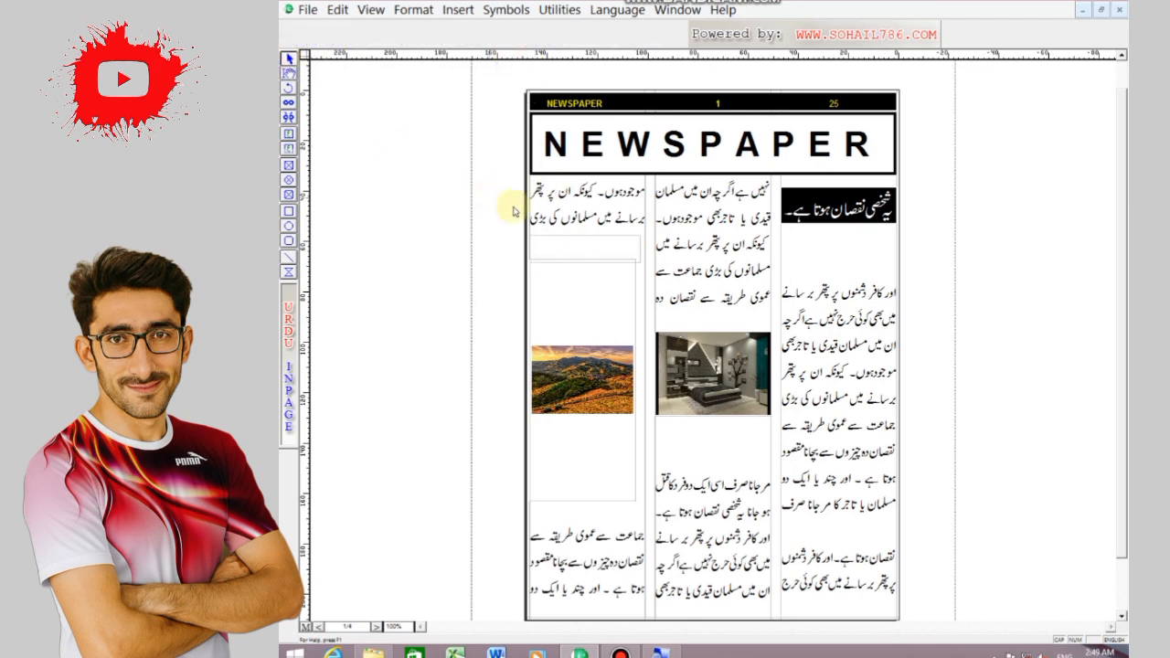
click(451, 42)
click(439, 60)
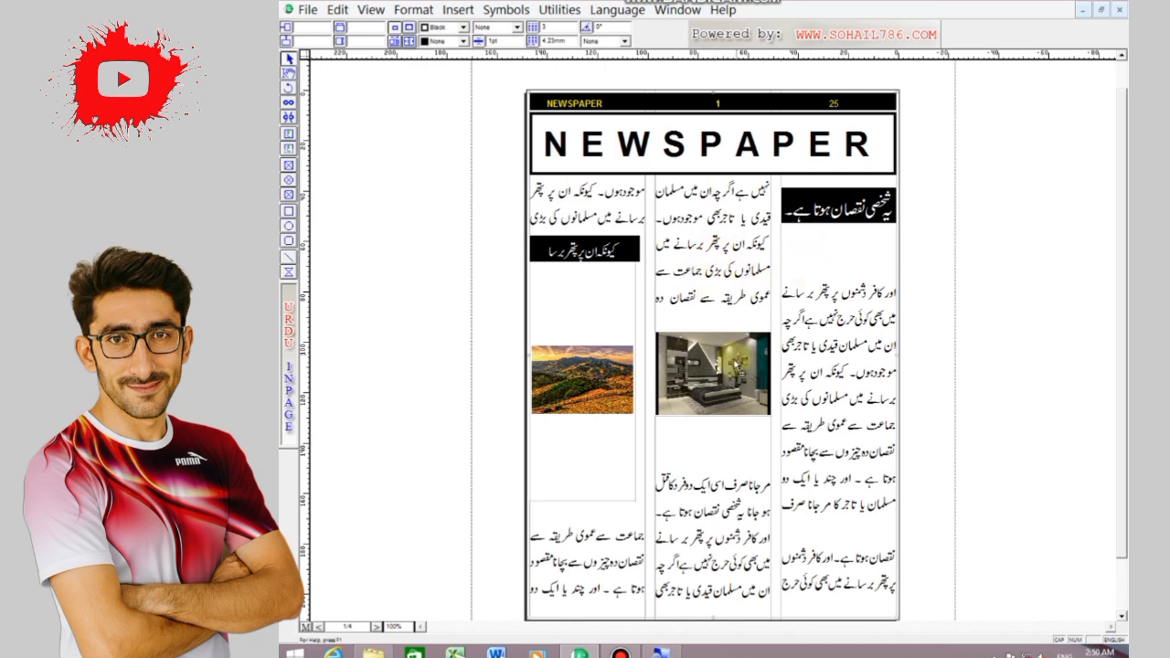
Add a text box above the room picture and paste in a copy of the right column line اور کافر دشمنوں پر پتھر برسانے
click(289, 149)
drag(658, 293, 762, 313)
drag(891, 292, 786, 294)
right_click(797, 293)
click(835, 378)
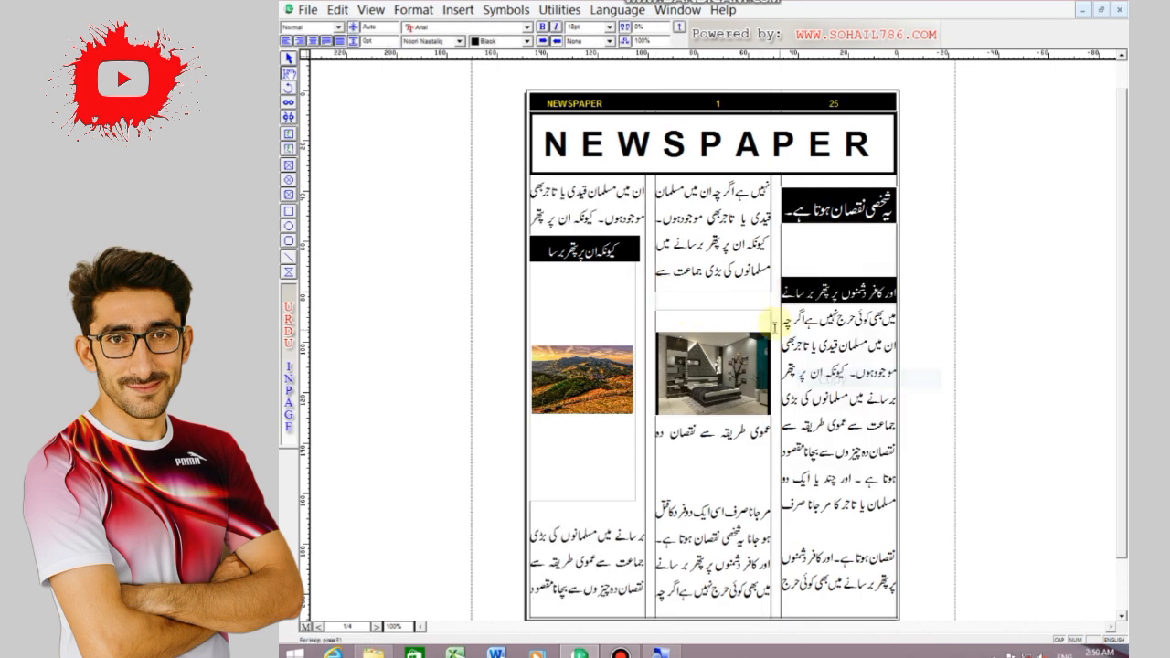
click(753, 298)
right_click(756, 296)
click(793, 364)
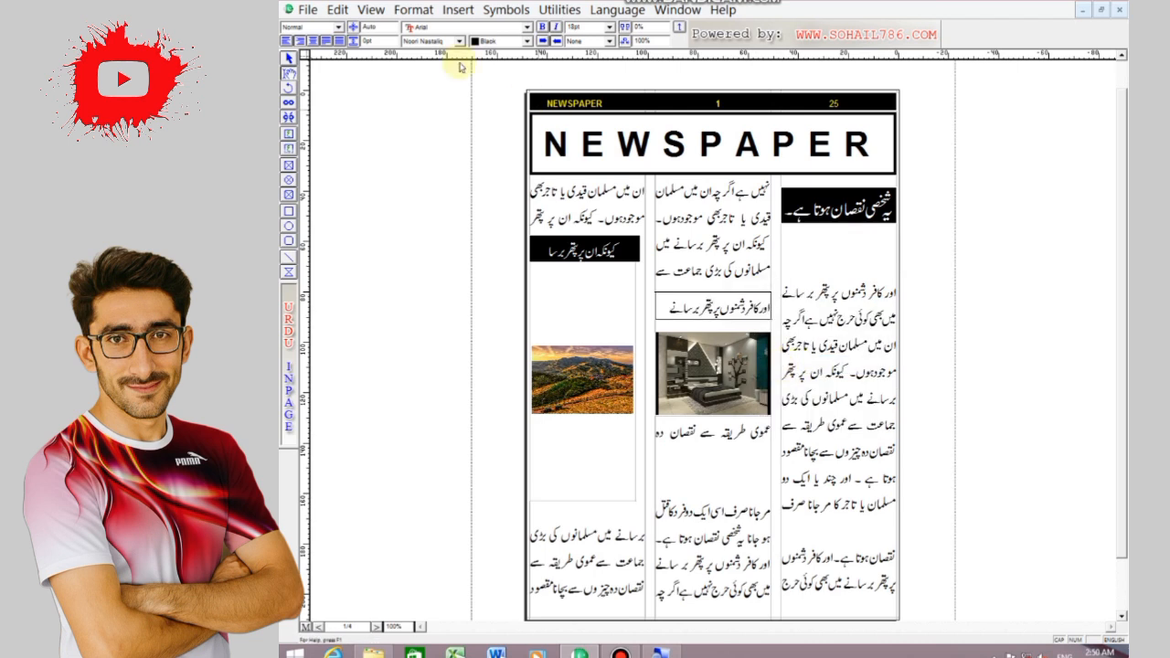
Centre the heading above the room picture and fill its text box with black
click(527, 41)
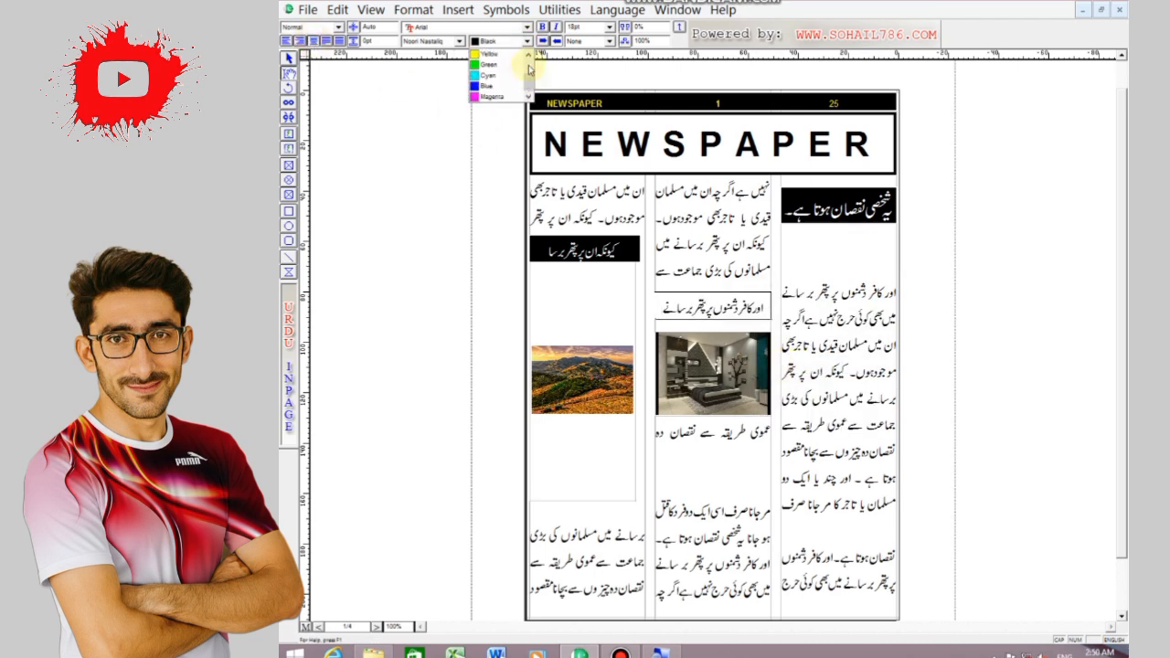
click(528, 54)
click(489, 54)
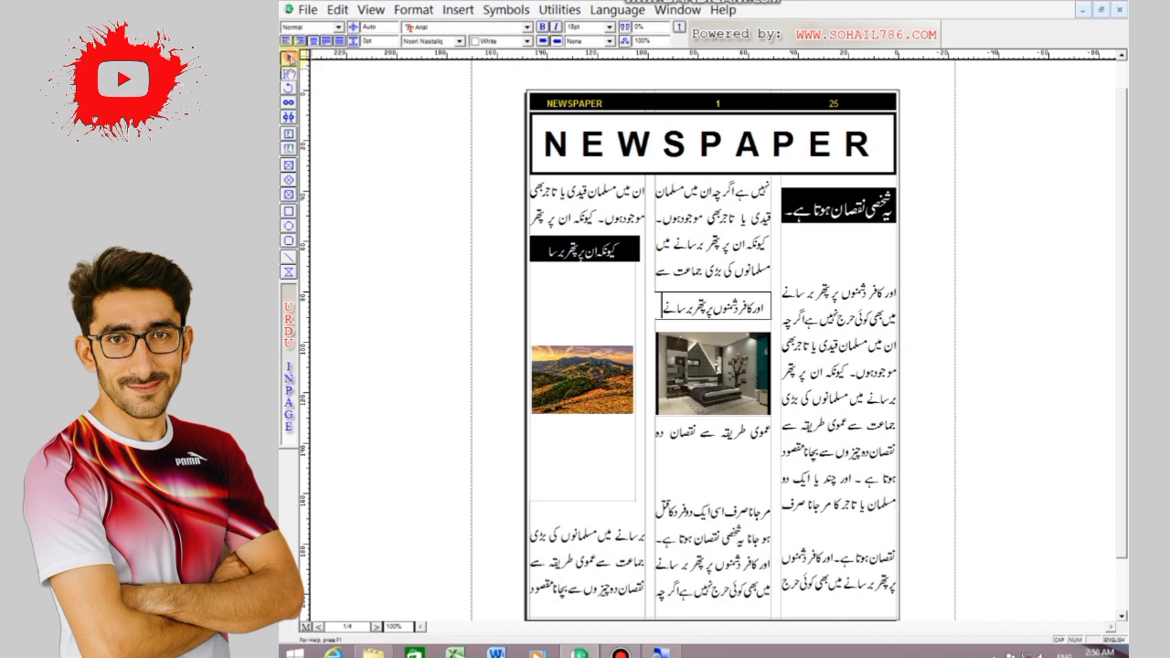
click(289, 57)
click(465, 42)
click(444, 66)
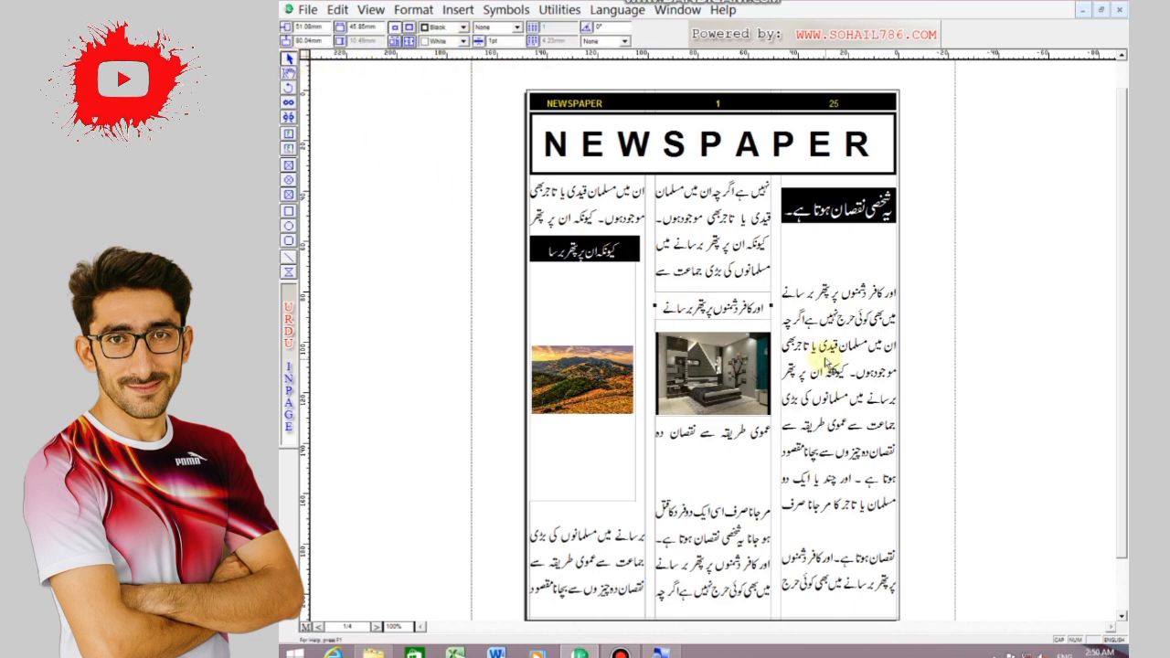
click(464, 41)
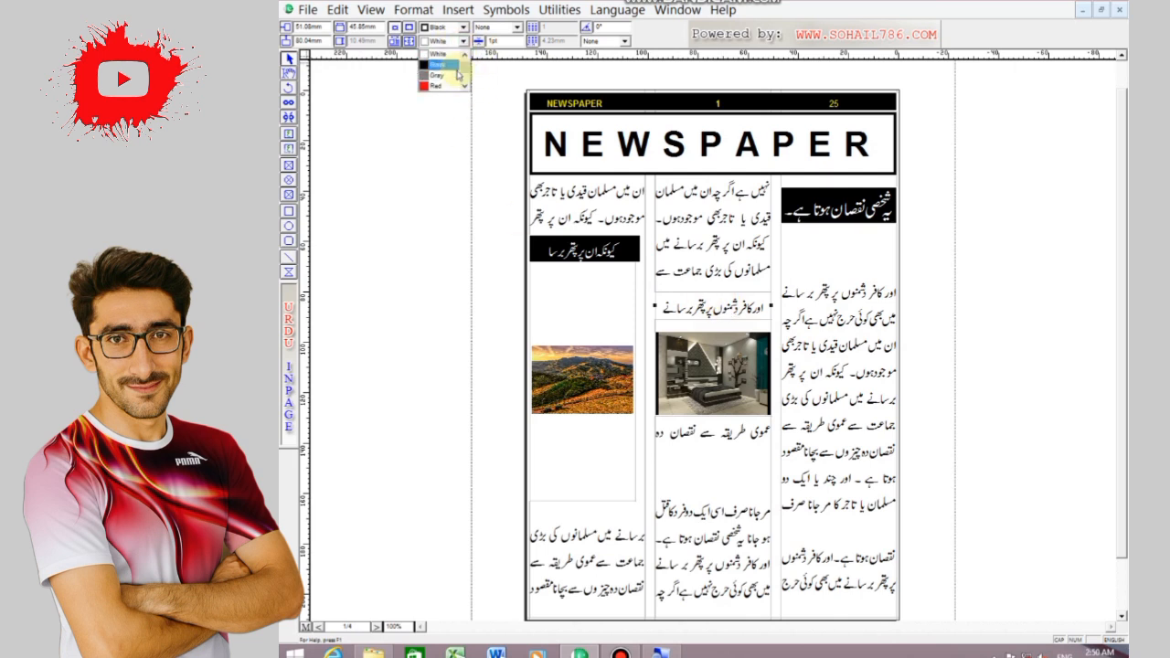
click(439, 57)
Colour the text of the middle-column heading white
click(289, 72)
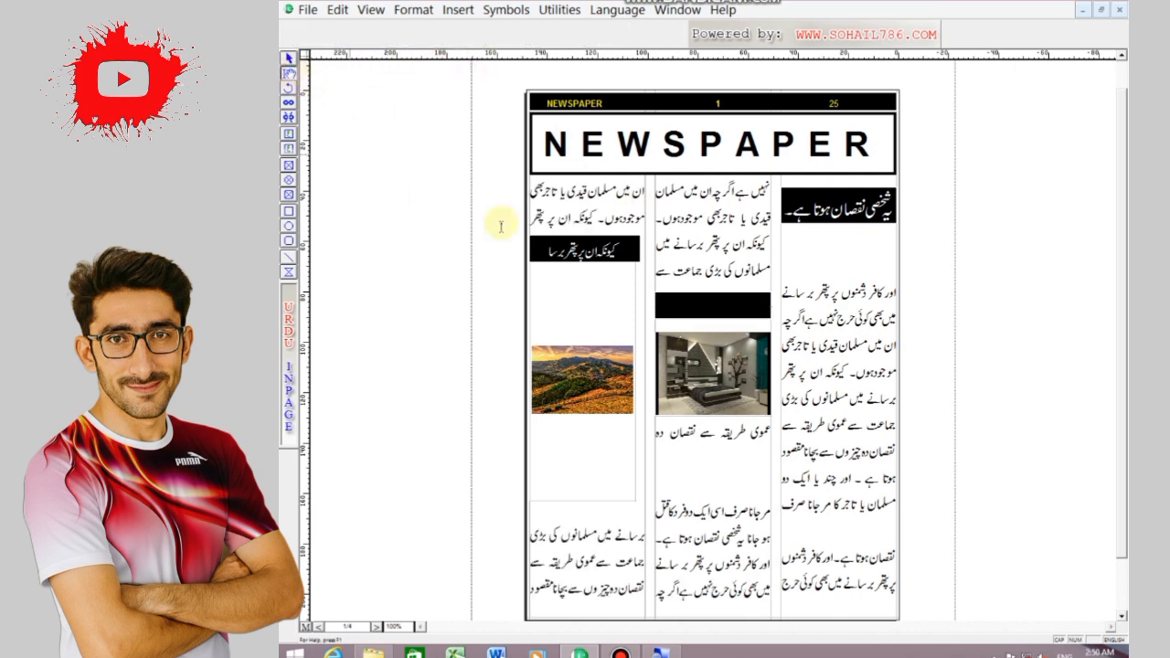
click(770, 301)
click(528, 41)
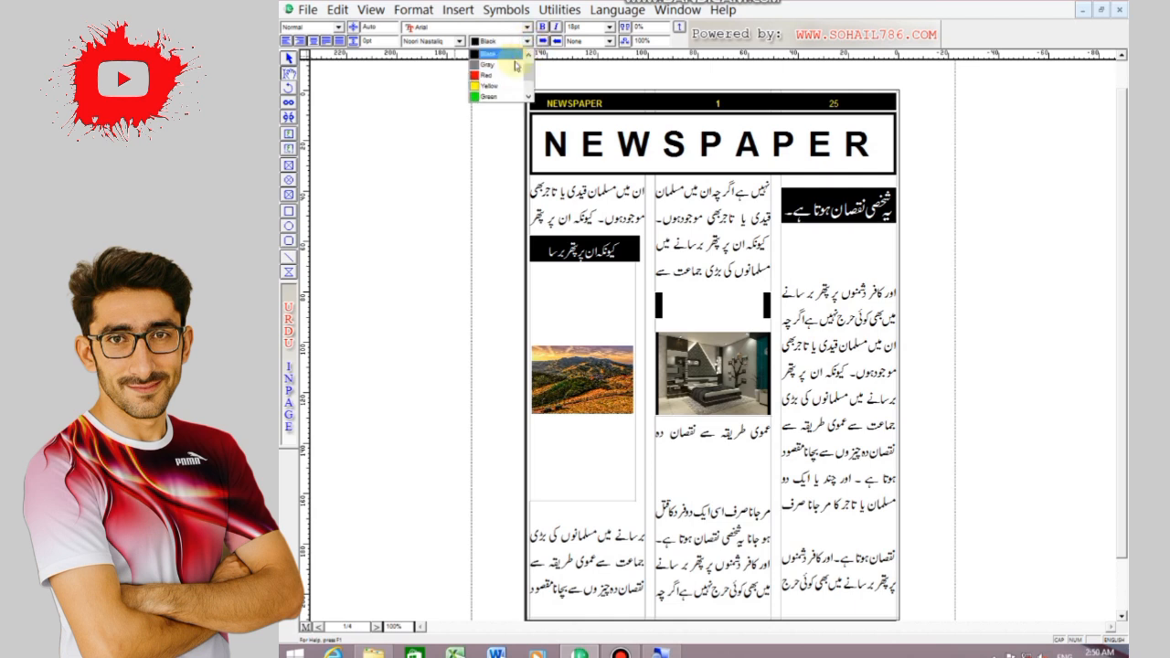
click(499, 68)
click(830, 380)
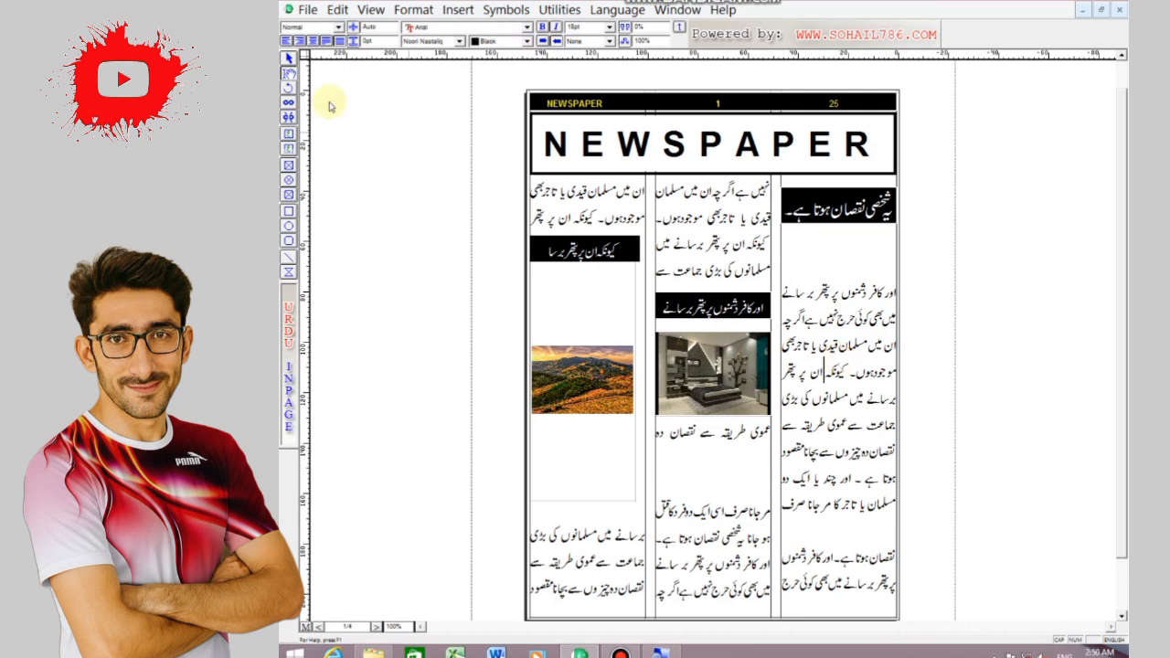
Print all pages at 100% scaling with the Microsoft XPS Document Writer
click(308, 10)
click(336, 226)
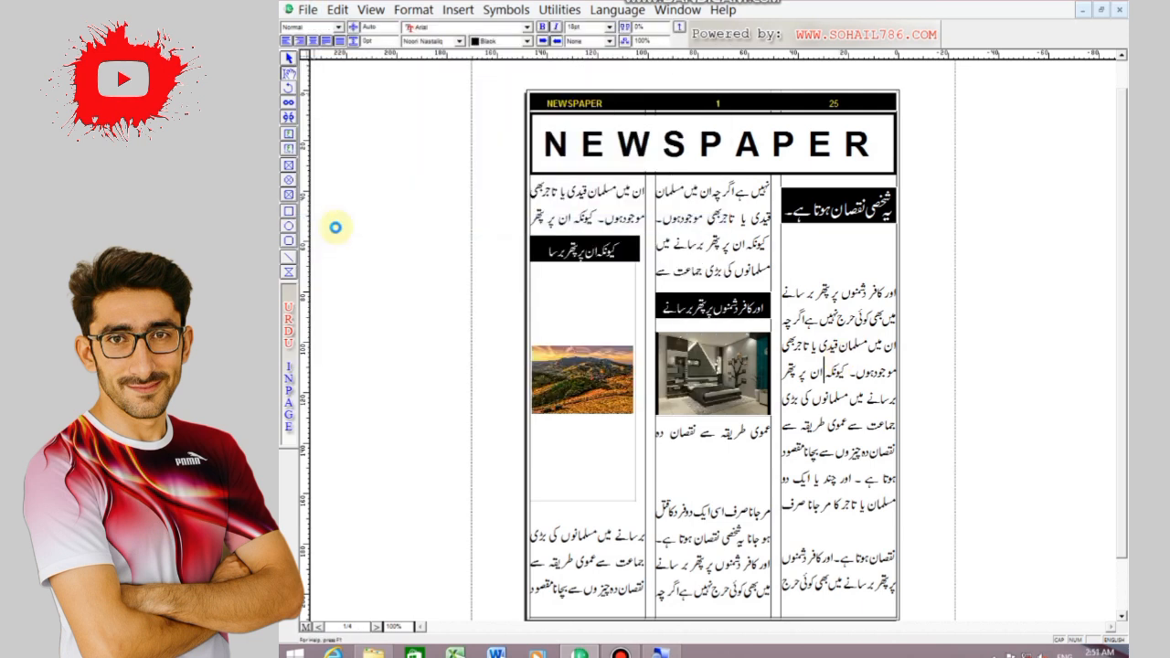
click(757, 246)
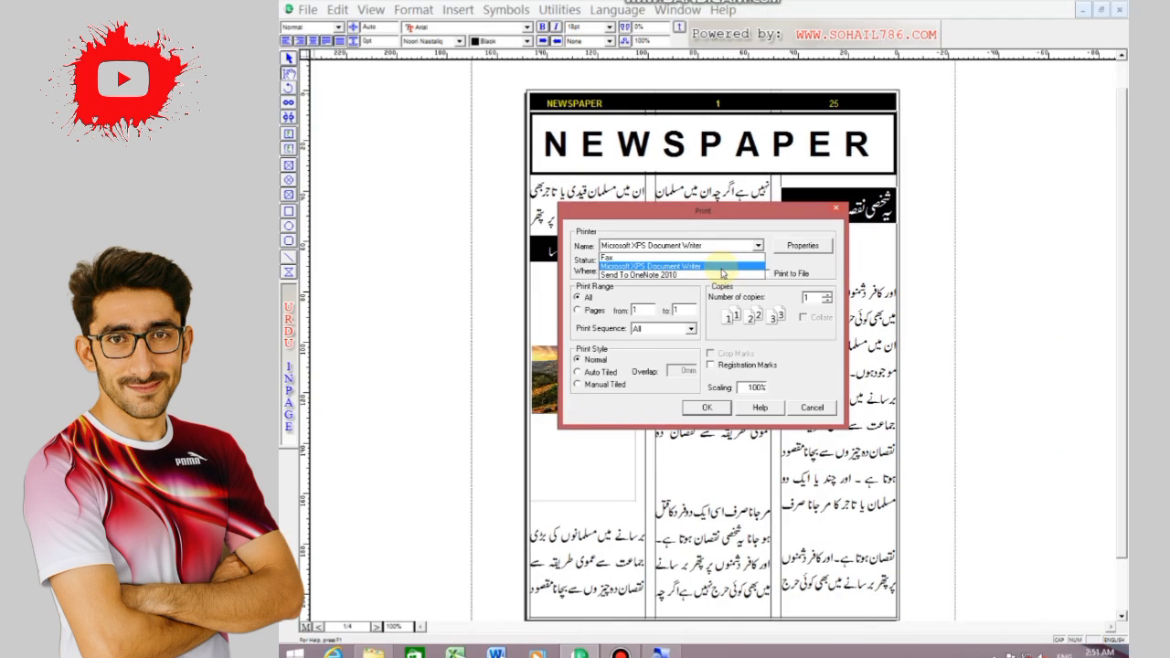
click(690, 409)
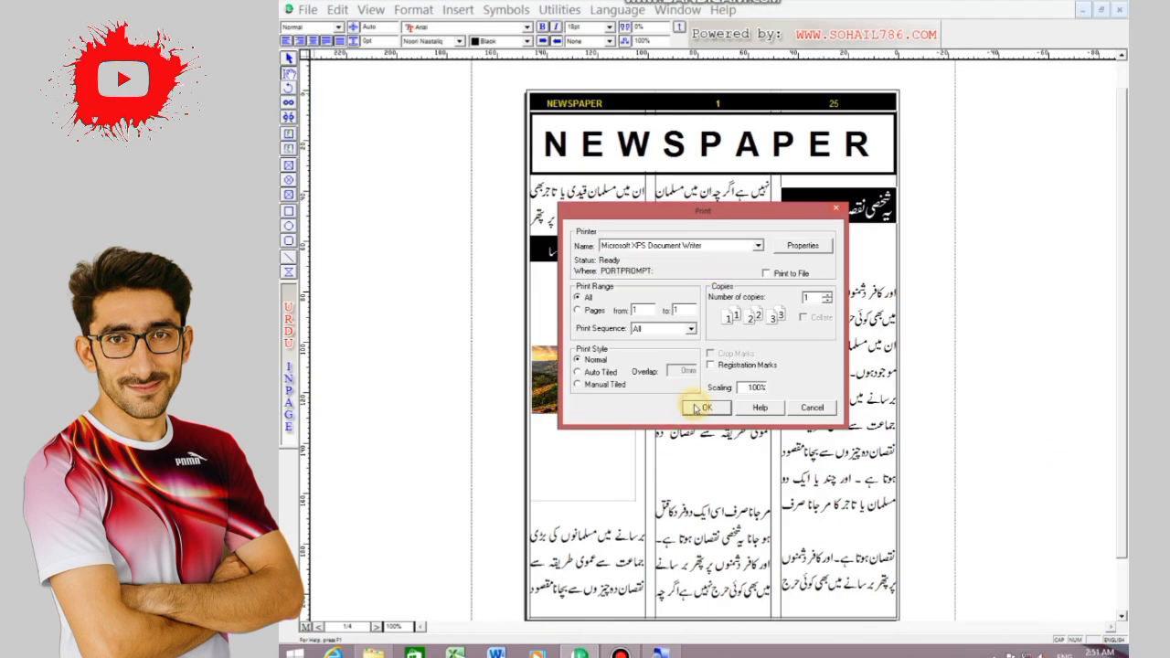
click(695, 407)
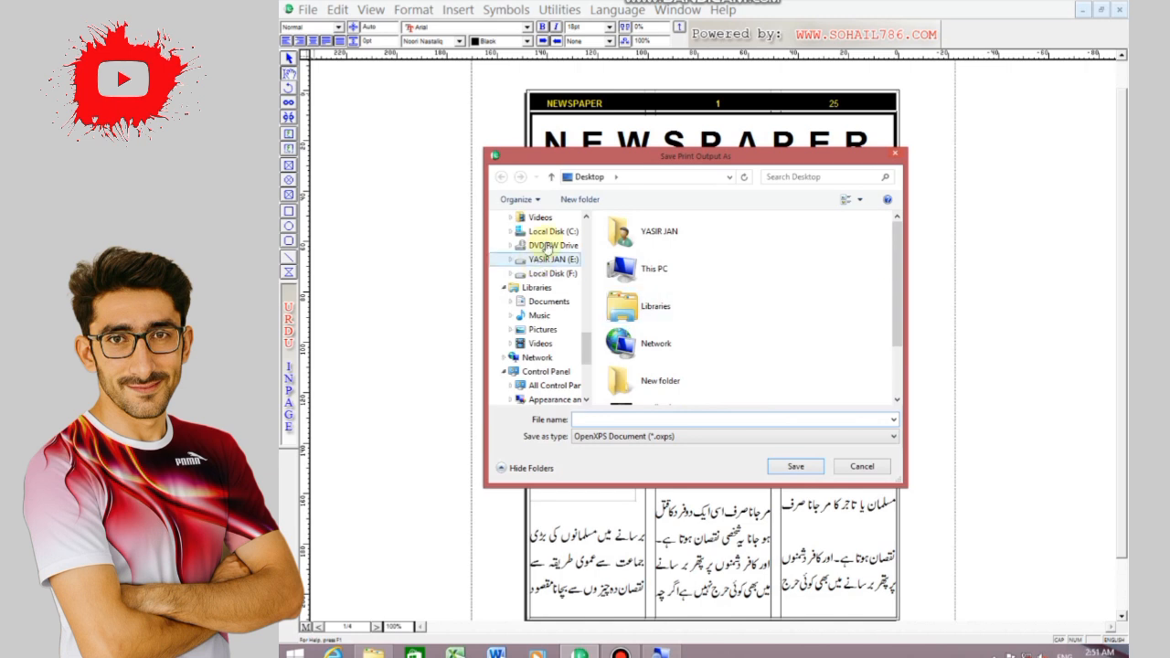
Save the print output to the Desktop as an OpenXPS document named NEWSPAPER
drag(586, 346, 590, 245)
scroll(589, 245, up, 5)
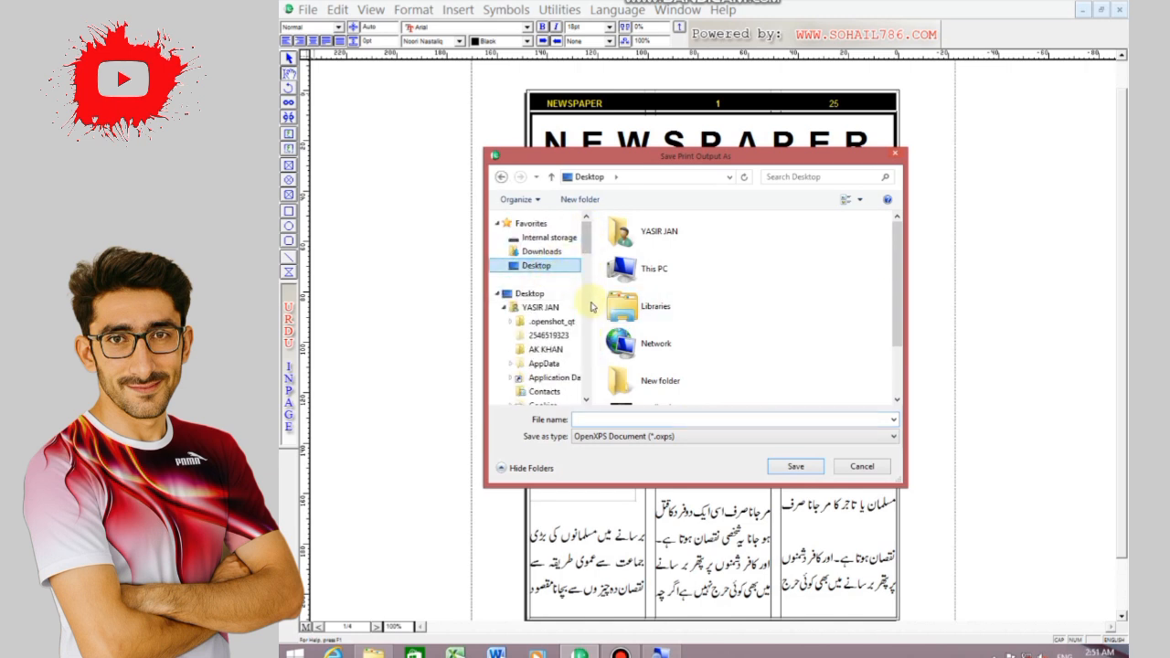
click(615, 419)
text(NEWSPAPER)
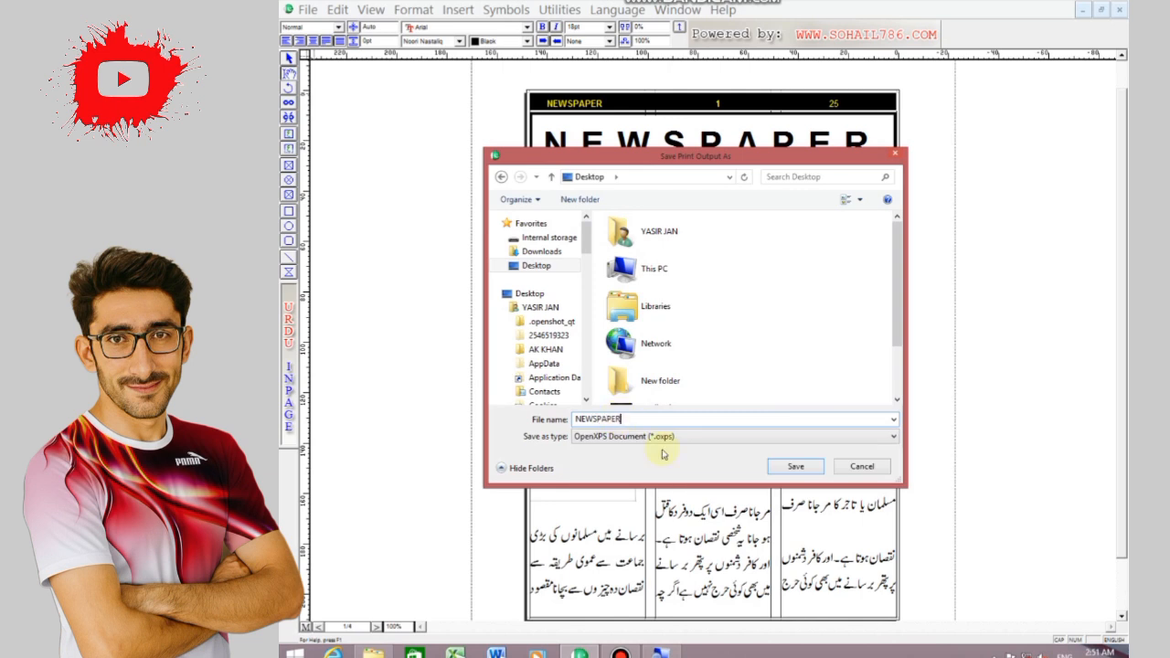
click(794, 467)
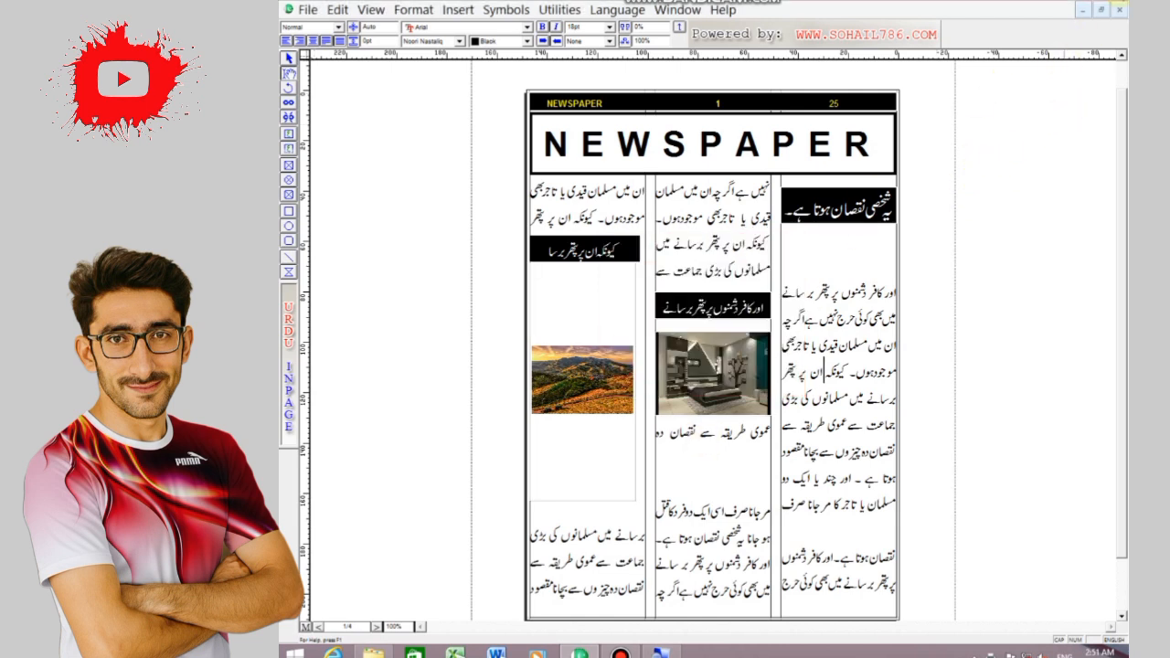
Close InPage and the Bandicam folder window, and open the NEWSPAPER OpenXPS file from the desktop
key(alt+F4)
click(689, 347)
click(713, 347)
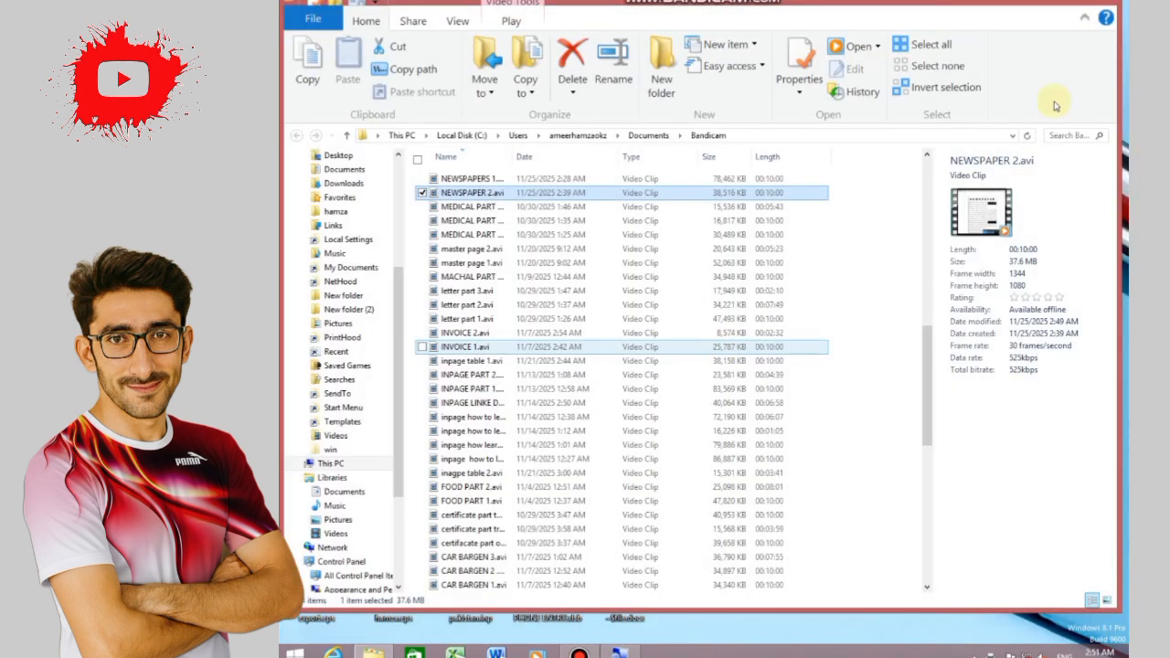
click(1112, 3)
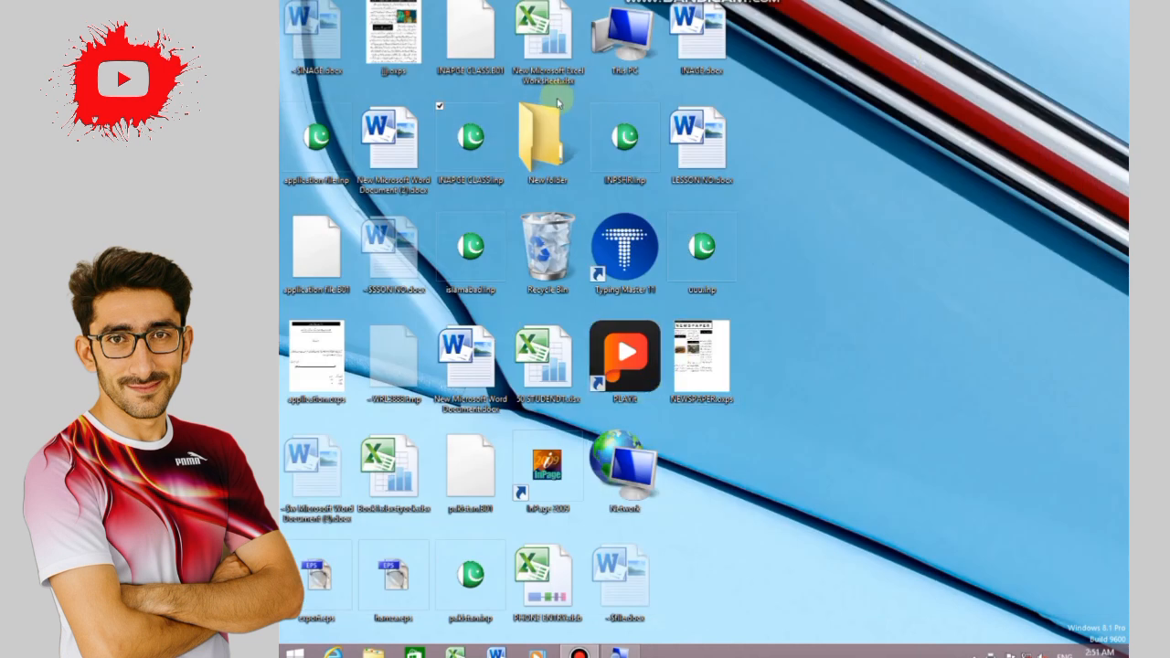
double_click(690, 373)
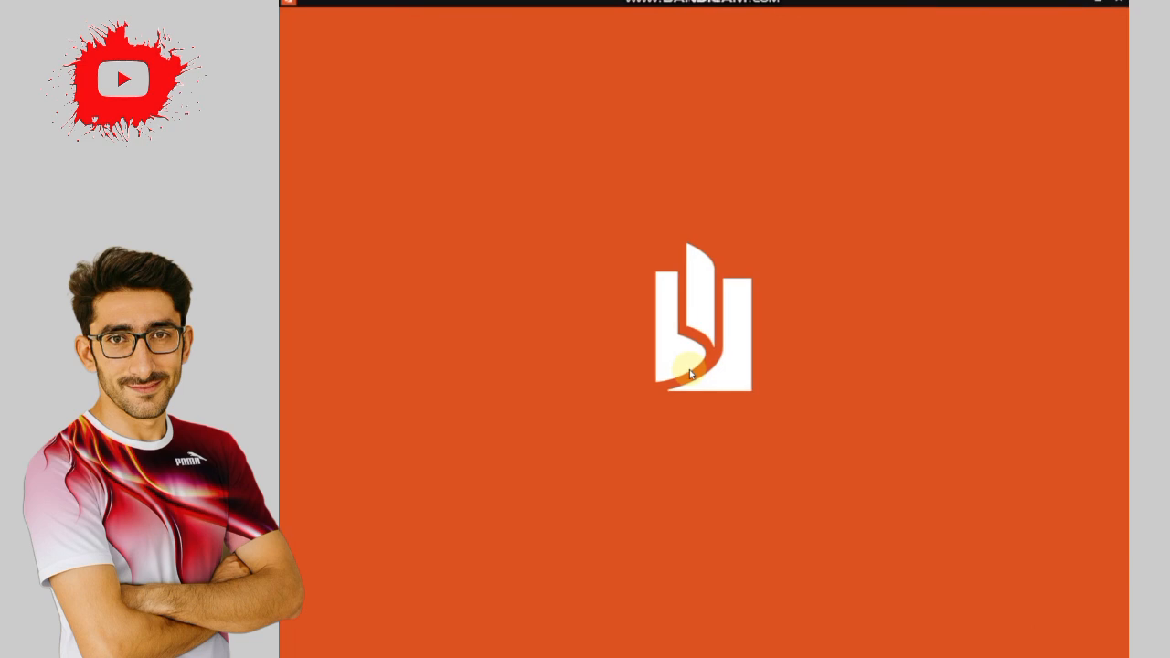